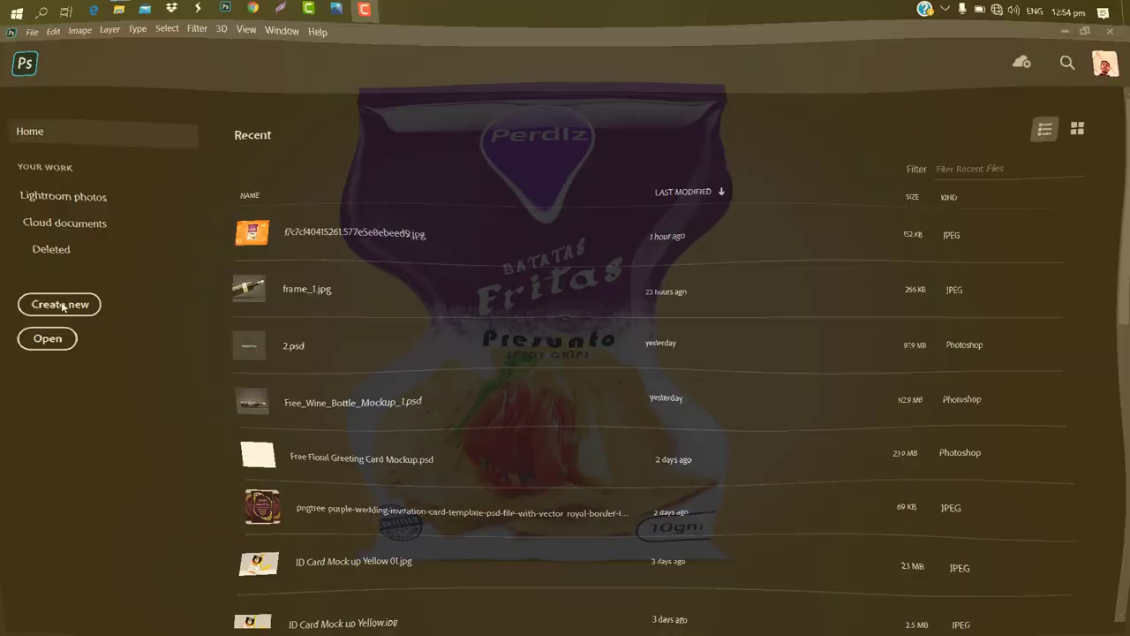
# Create a 1363 × 1723 px, 300 ppi document named 'Chips Packaging Design'.
pyautogui.hotkey('ctrl', 'n')
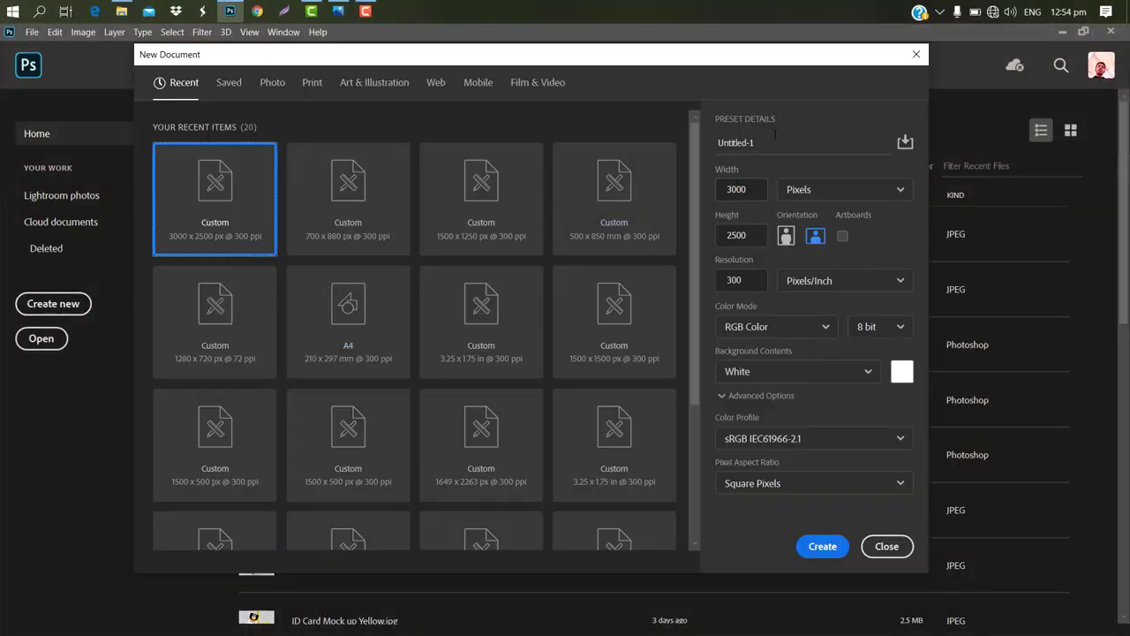
pyautogui.click(768, 141)
pyautogui.press('BackSpace')
pyautogui.write('Chips Packaging Design')
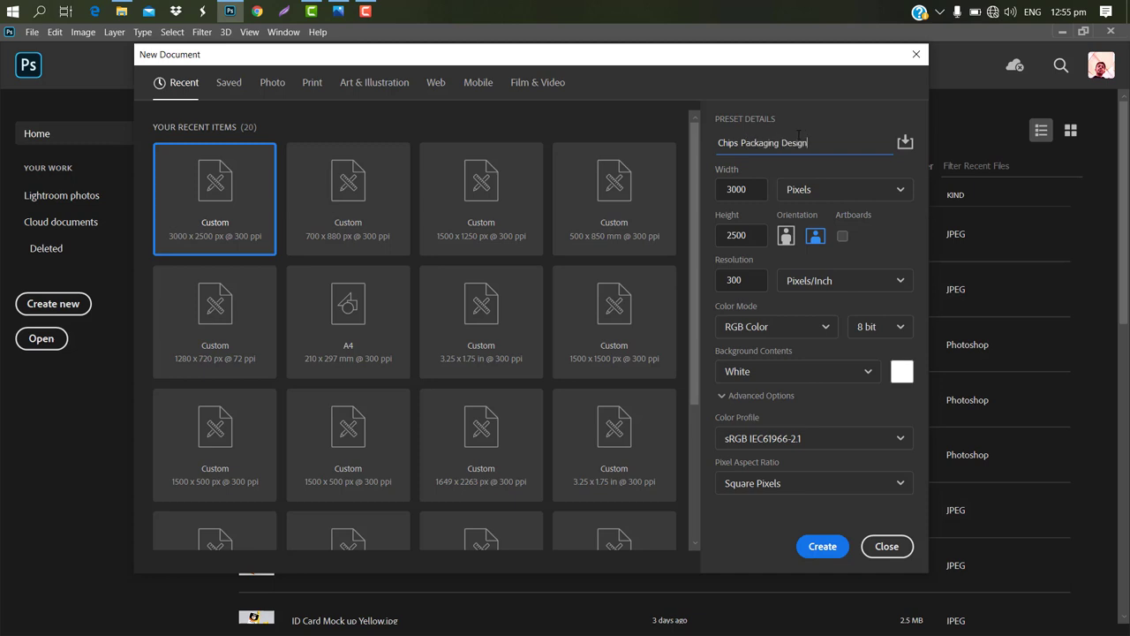
pyautogui.press('Tab')
pyautogui.press('BackSpace')
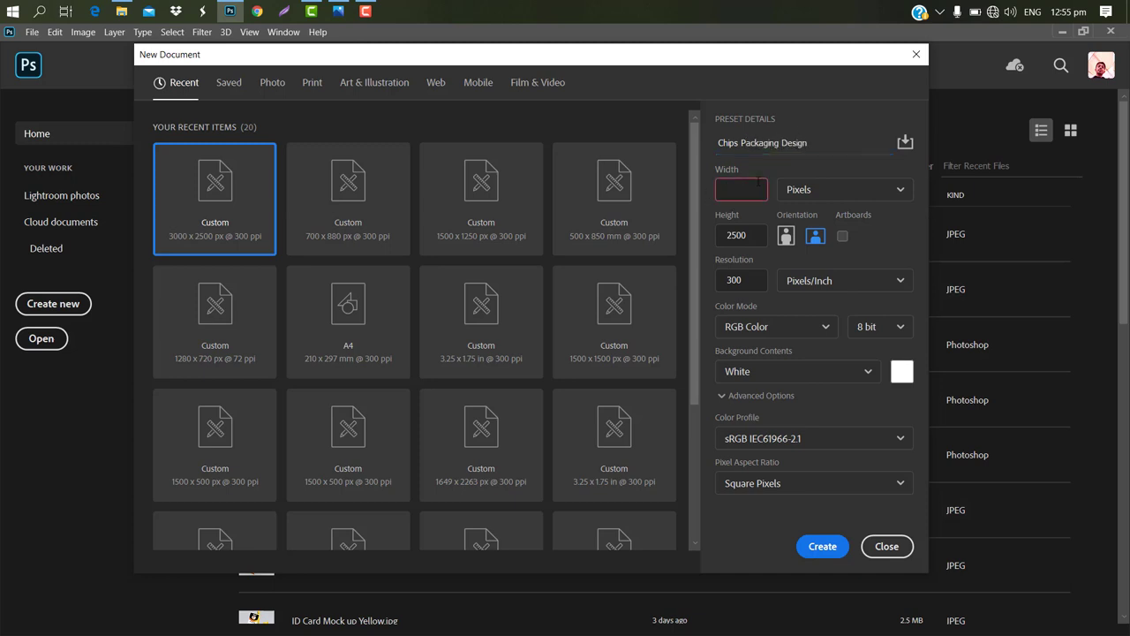
pyautogui.write('1363')
pyautogui.press('Tab')
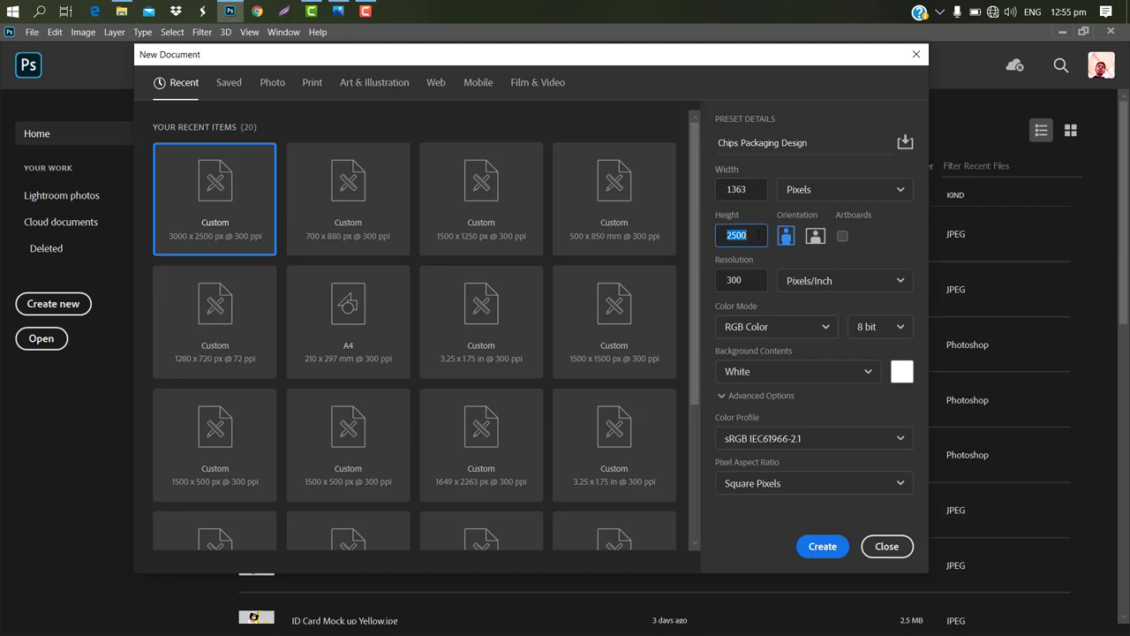
pyautogui.write('1723')
pyautogui.click(822, 545)
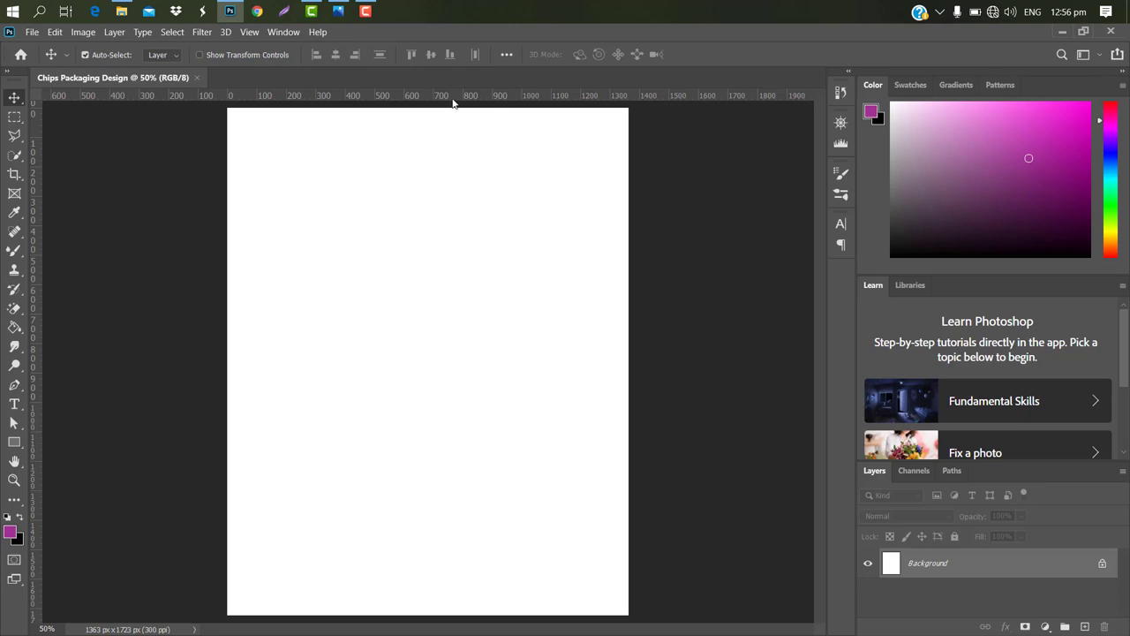
# Draw a rectangle across the top of the canvas down to a horizontal guide.
pyautogui.moveTo(446, 96); pyautogui.dragTo(433, 370)
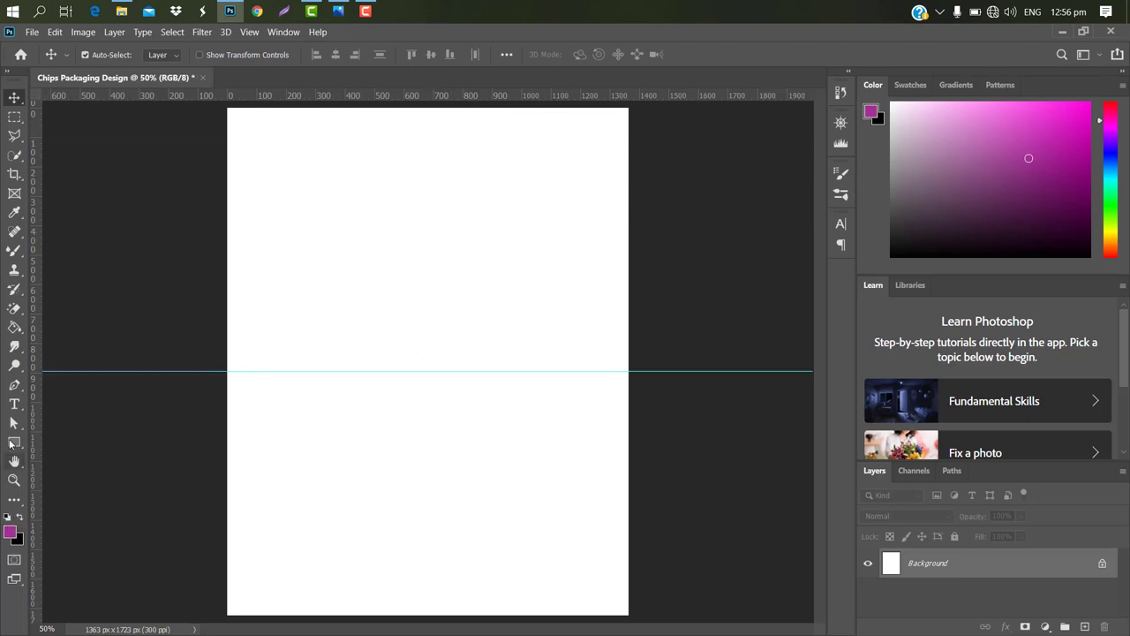
pyautogui.click(14, 443)
pyautogui.rightClick(15, 448)
pyautogui.click(70, 445)
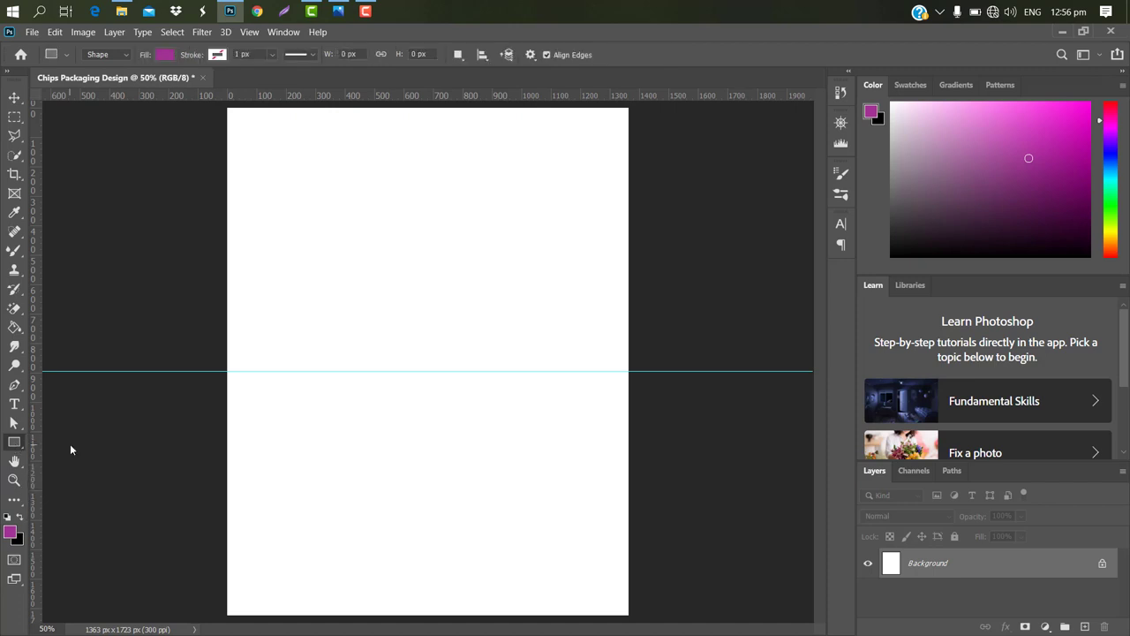
pyautogui.moveTo(226, 103); pyautogui.dragTo(629, 371)
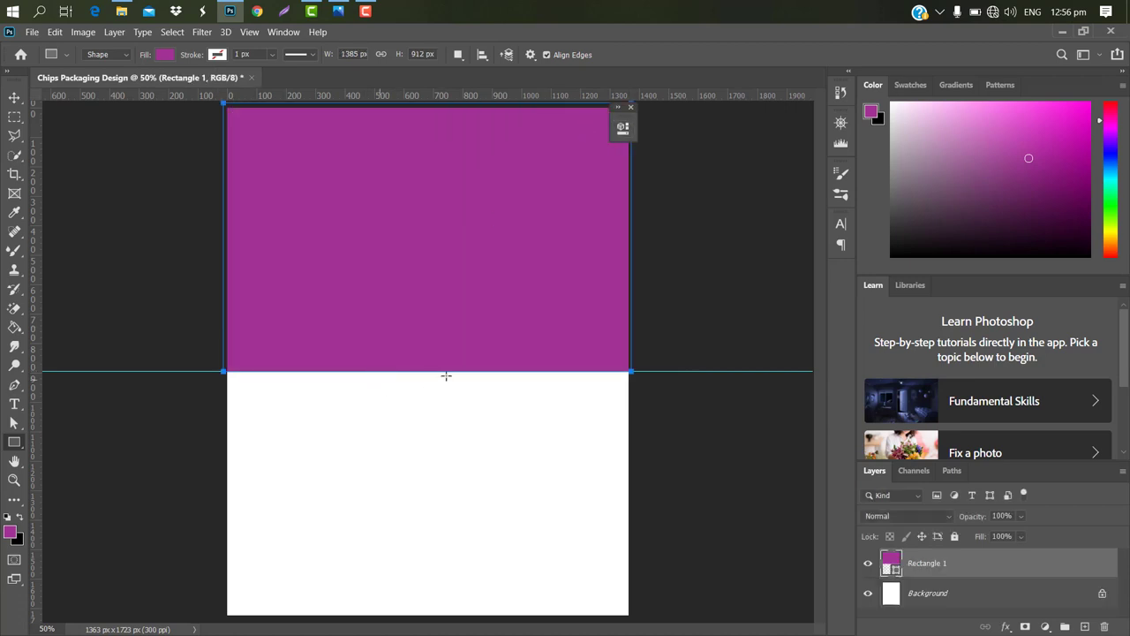
# Fill the rectangle with dark purple #660c5a and remove the guide.
pyautogui.doubleClick(896, 572)
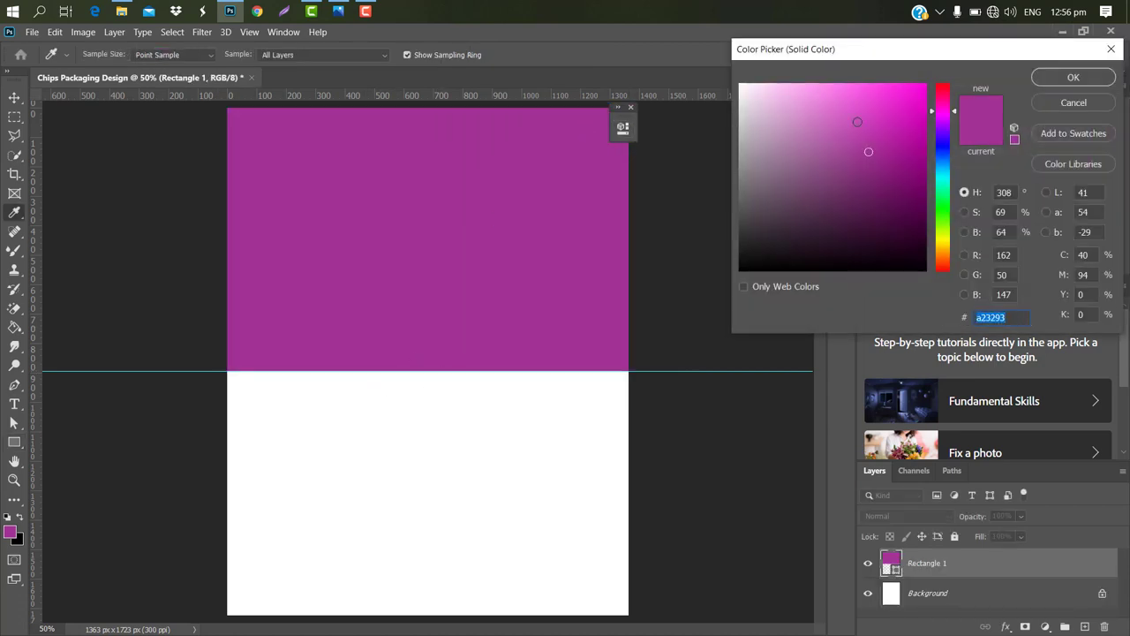
pyautogui.click(862, 131)
pyautogui.click(904, 195)
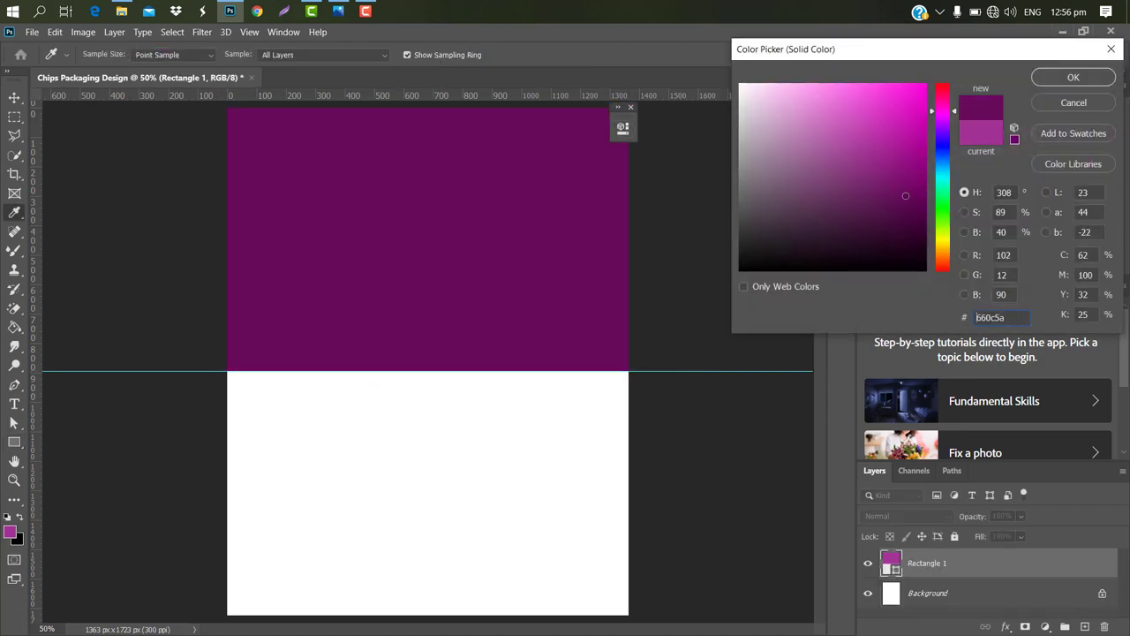
pyautogui.click(1073, 78)
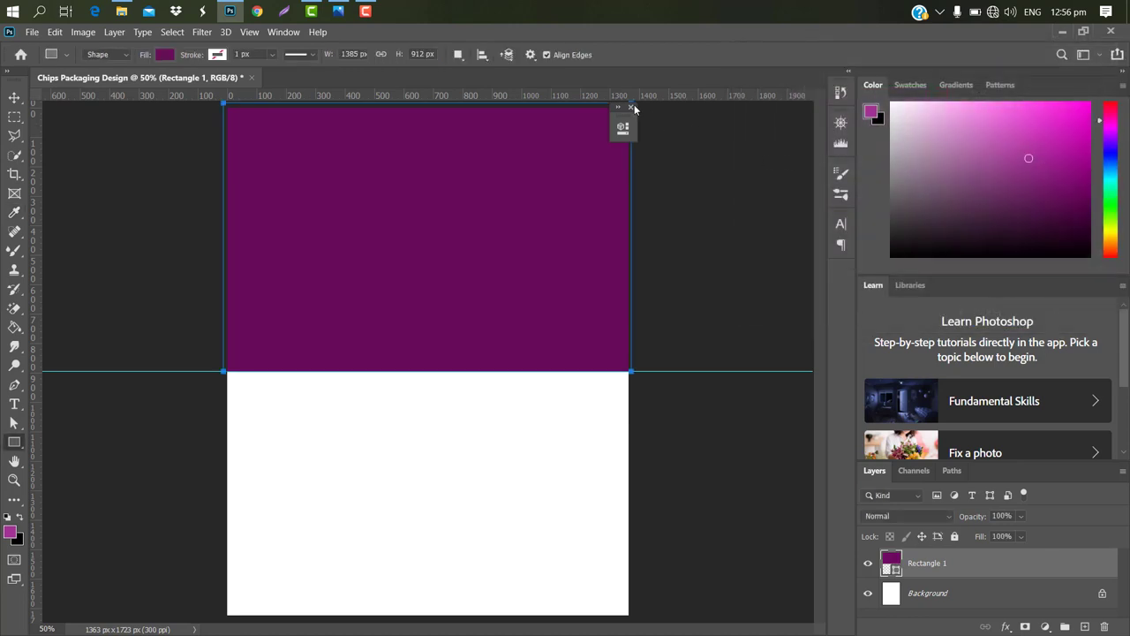
pyautogui.moveTo(647, 95); pyautogui.dragTo(29, 277)
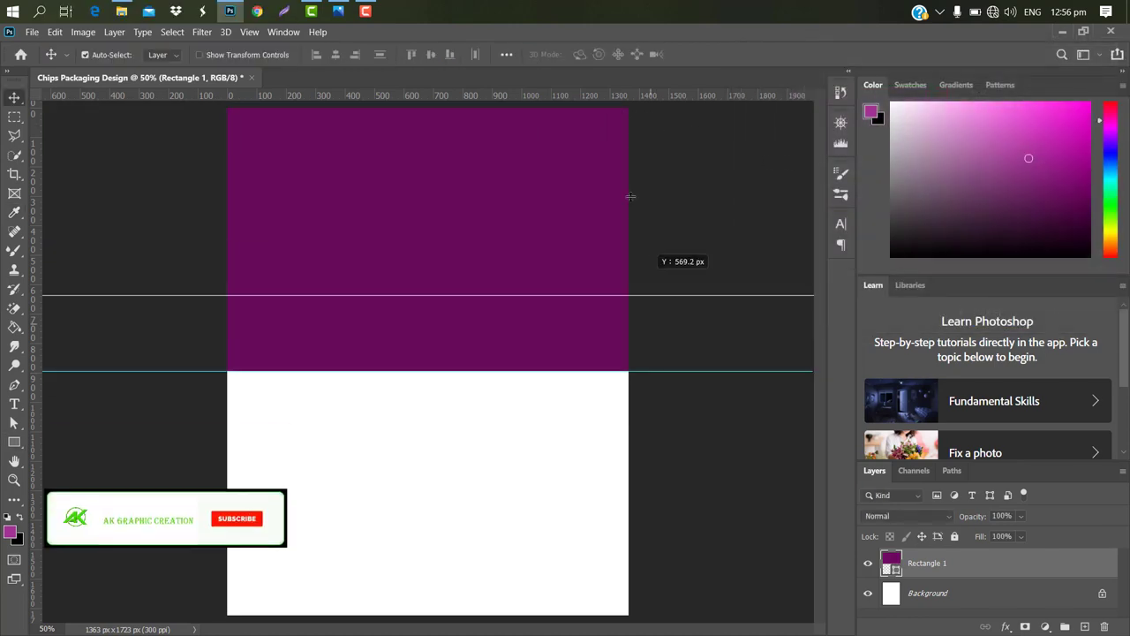
# Rasterize the Rectangle 1 layer into pixels.
pyautogui.click(14, 251)
pyautogui.click(78, 251)
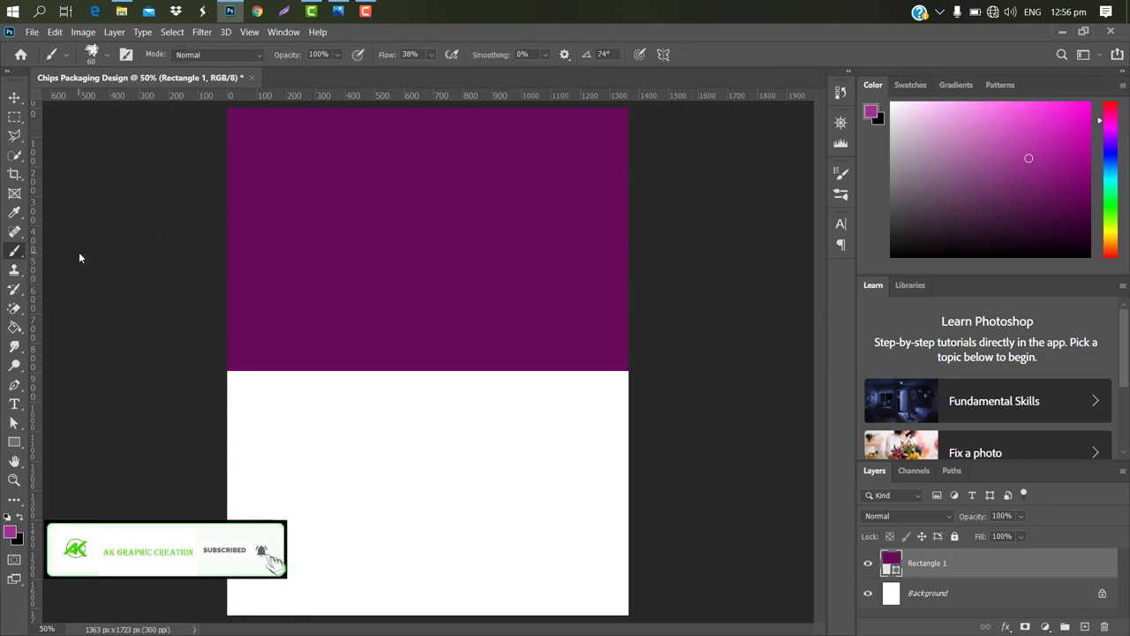
pyautogui.rightClick(880, 576)
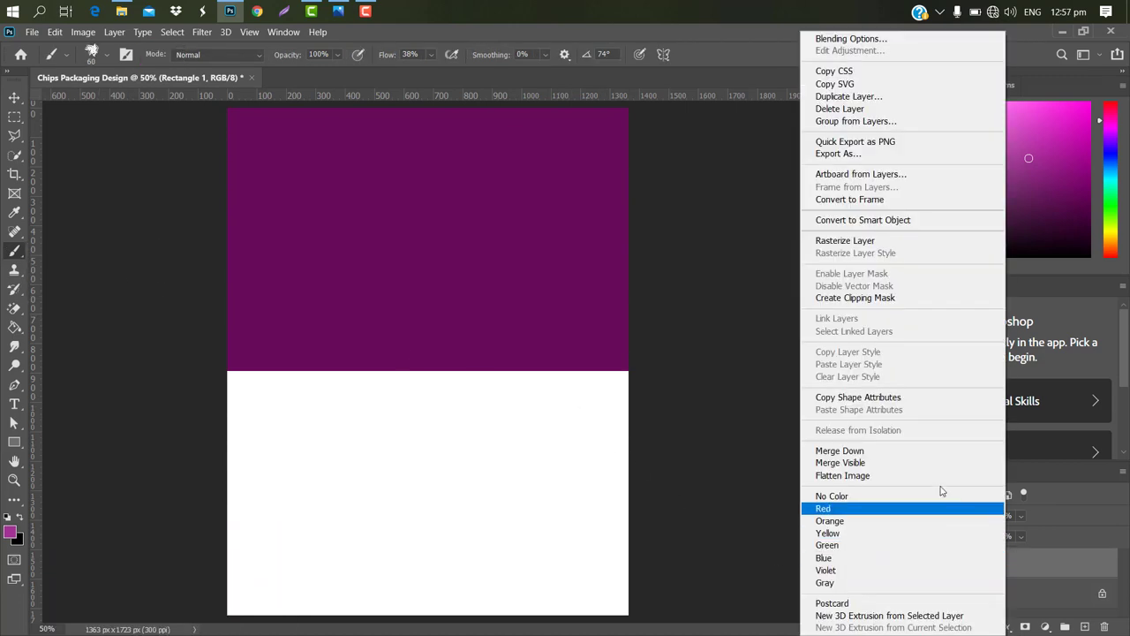
pyautogui.click(870, 242)
# Smudge the rectangle's bottom edge into a ragged fringe using a rough brush tip.
pyautogui.click(105, 54)
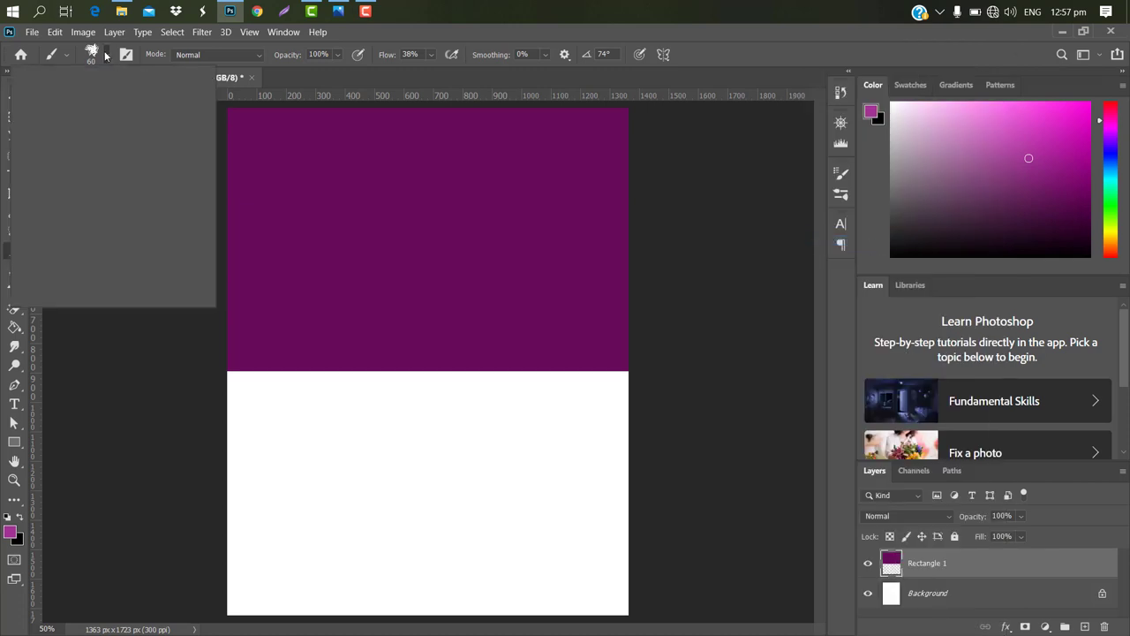
pyautogui.scroll(-3, 176, 222)
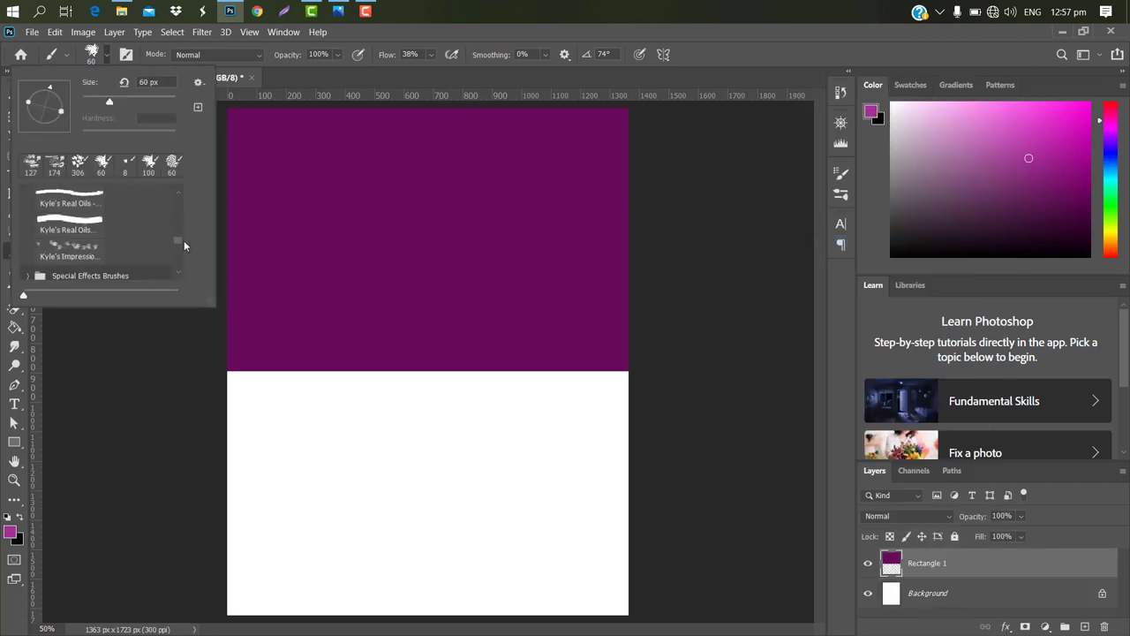
pyautogui.doubleClick(71, 248)
pyautogui.moveTo(253, 361); pyautogui.dragTo(627, 364)
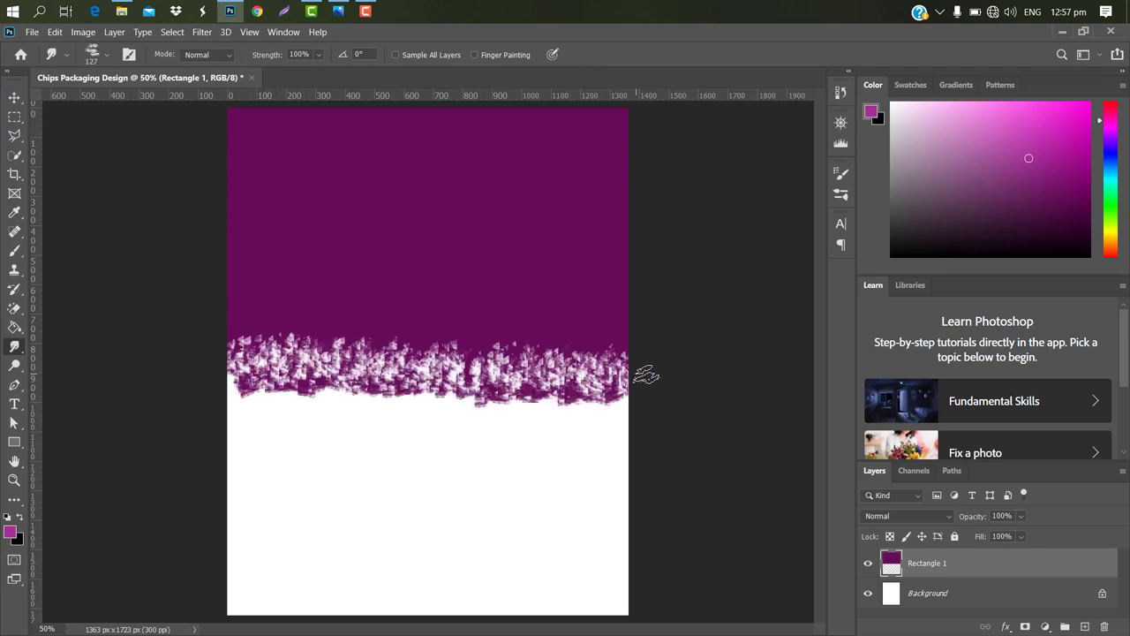
pyautogui.moveTo(606, 404)
pyautogui.mouseDown()
pyautogui.moveTo(348, 391)
pyautogui.moveTo(592, 386)
pyautogui.mouseUp()
pyautogui.click(14, 97)
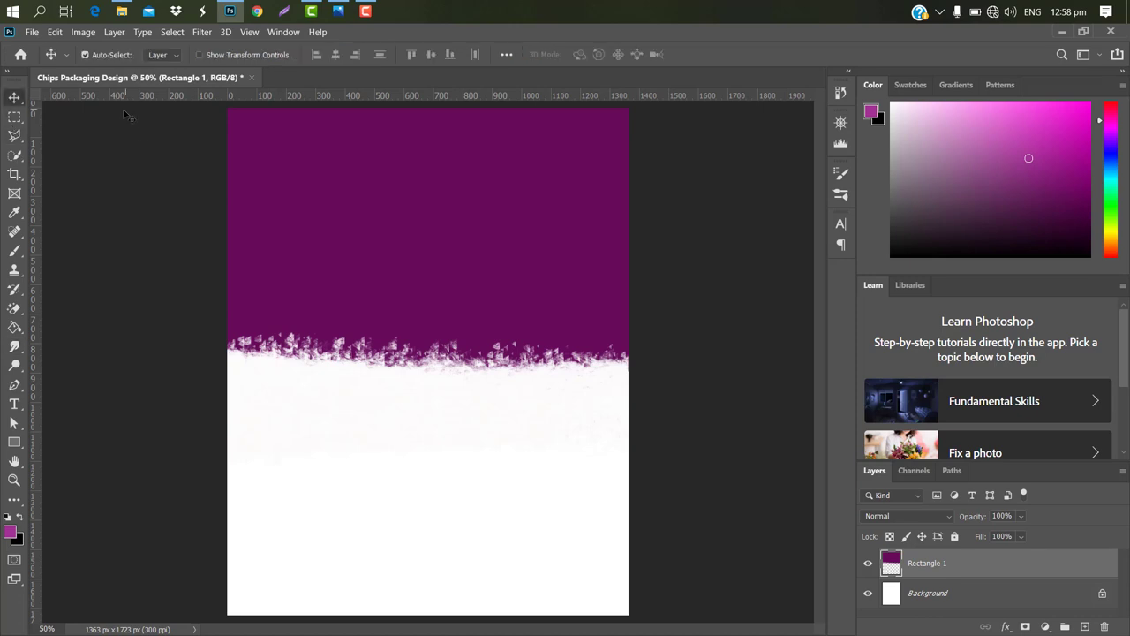
# Draw a circle near the top centre with a 15.60 px white outline.
pyautogui.click(15, 441)
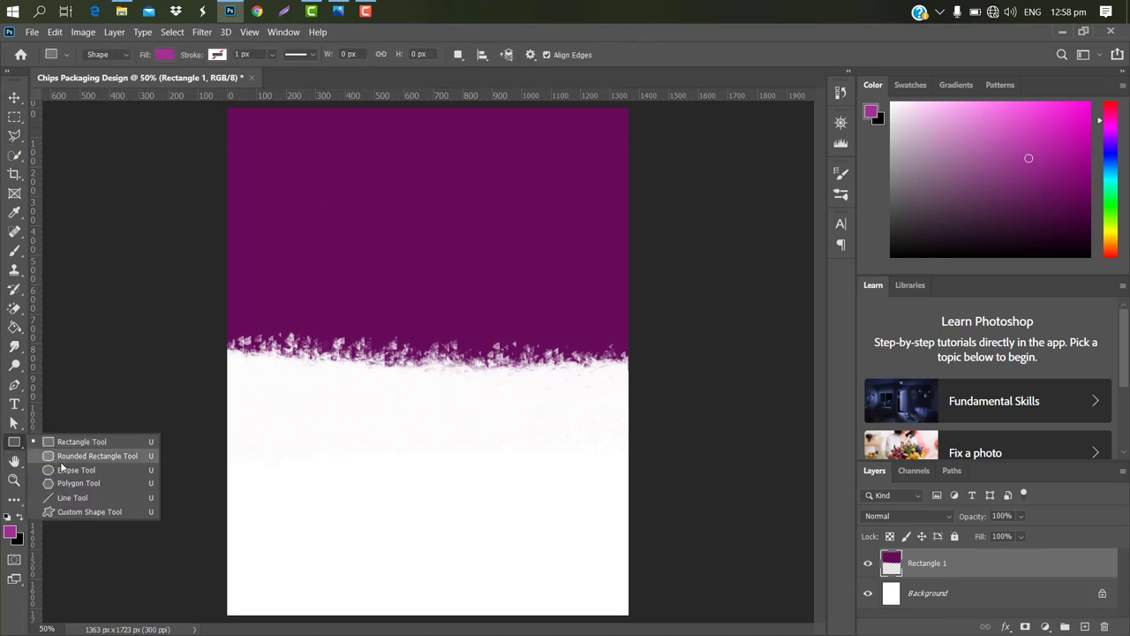
pyautogui.click(75, 469)
pyautogui.moveTo(402, 163)
pyautogui.mouseDown()
pyautogui.moveTo(504, 265)
pyautogui.moveTo(485, 247)
pyautogui.mouseUp()
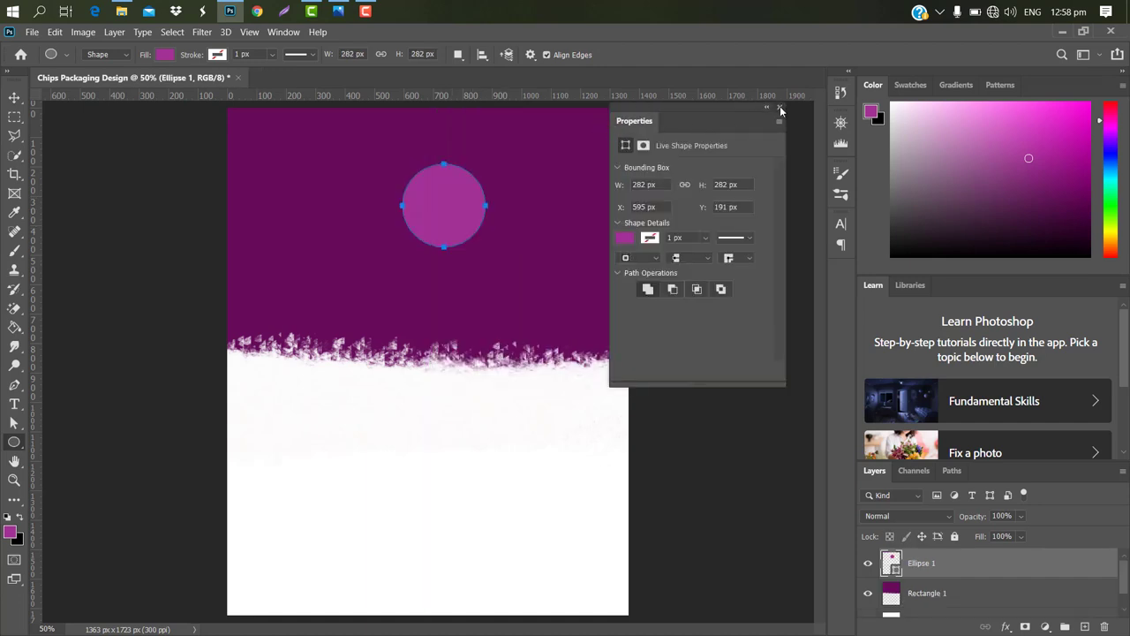
pyautogui.click(779, 108)
pyautogui.click(221, 54)
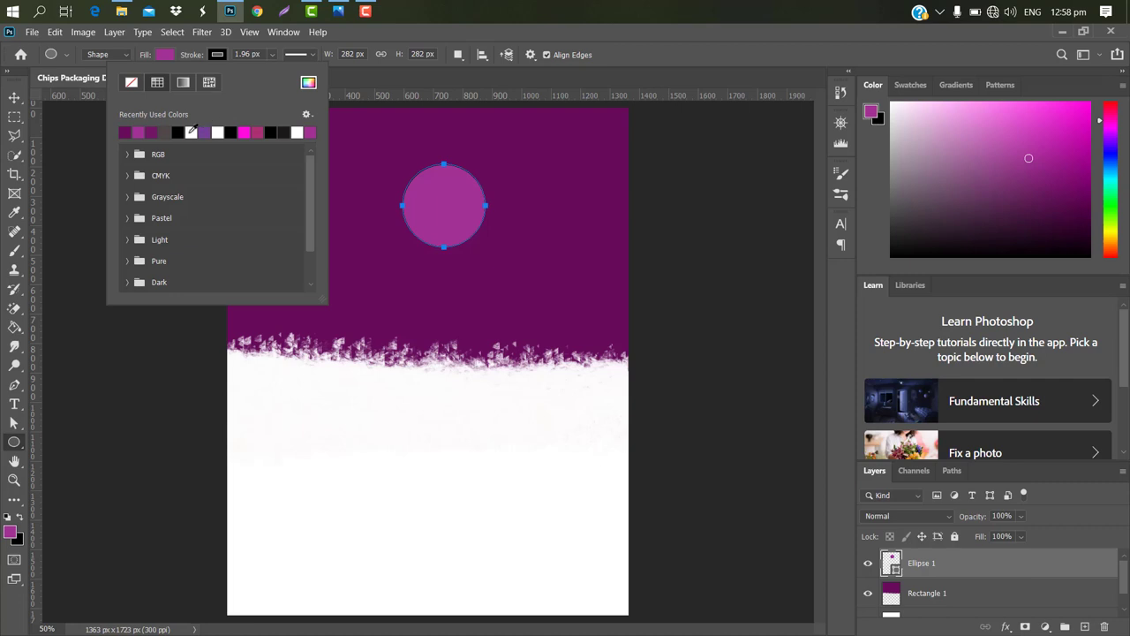
pyautogui.click(191, 131)
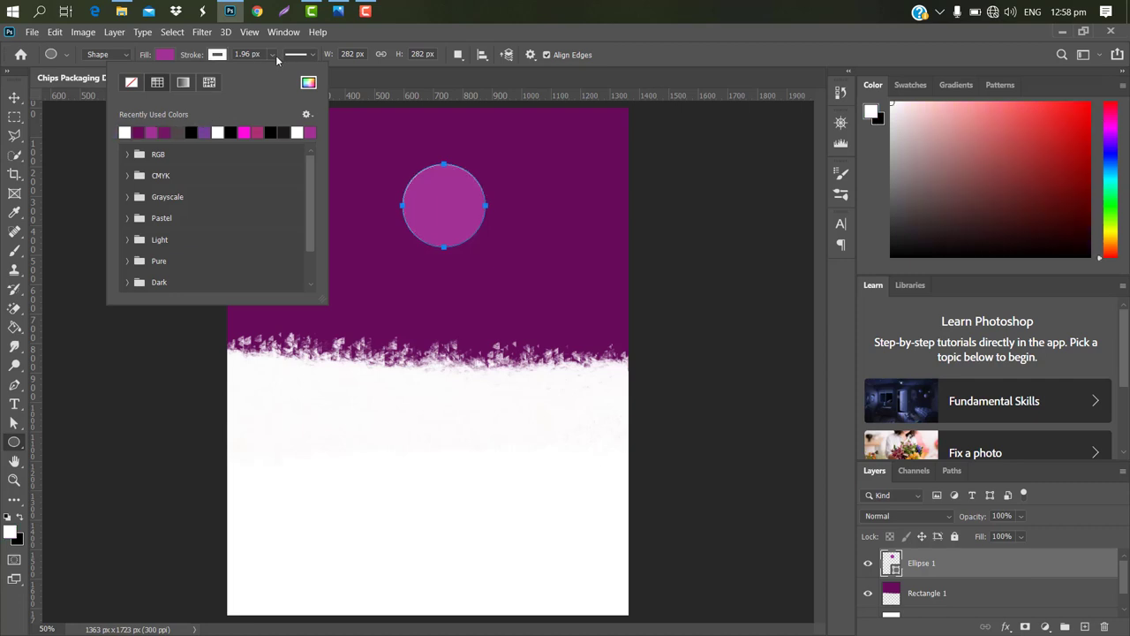
pyautogui.click(274, 55)
pyautogui.moveTo(267, 71); pyautogui.dragTo(279, 80)
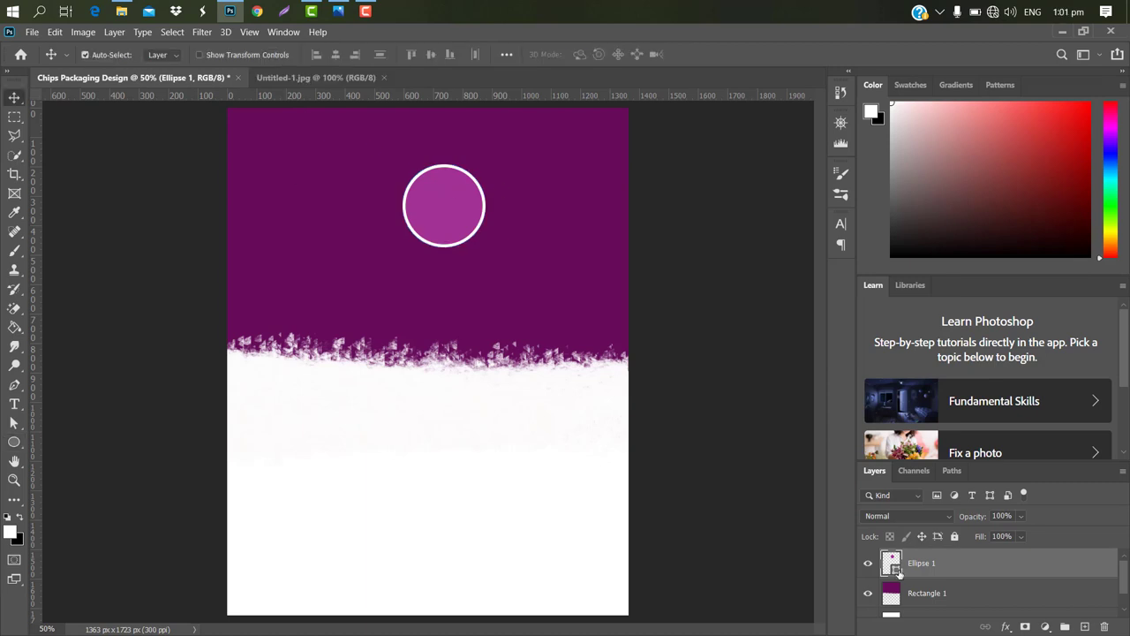
# Fill the circle with violet #9c2ce3 and enlarge it to about 116% near the top.
pyautogui.doubleClick(896, 570)
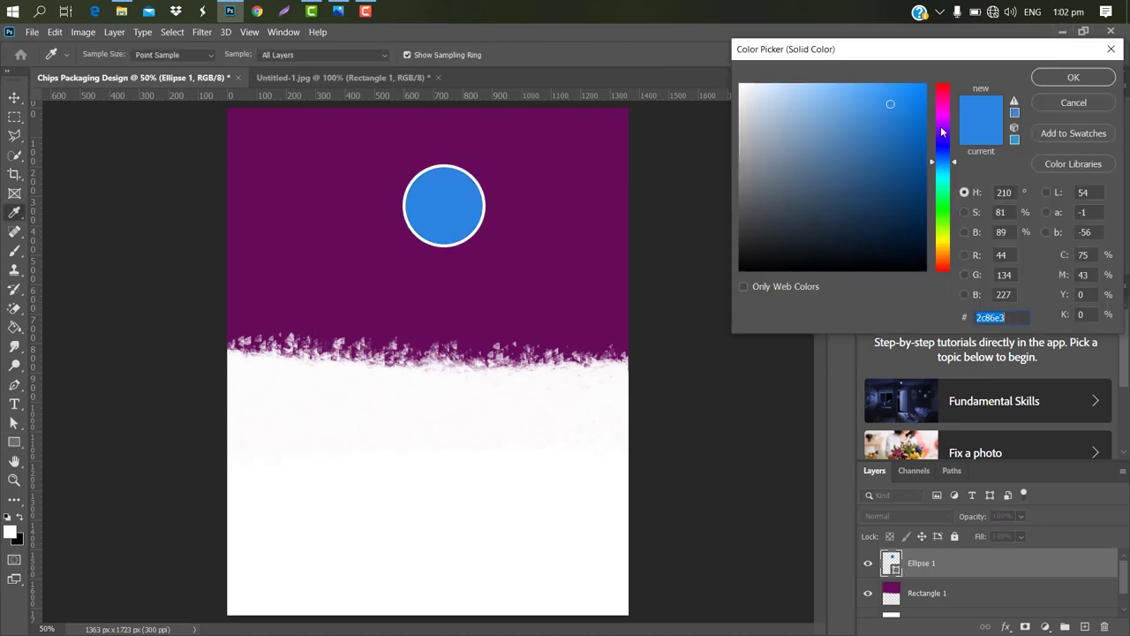
pyautogui.moveTo(941, 131); pyautogui.dragTo(940, 127)
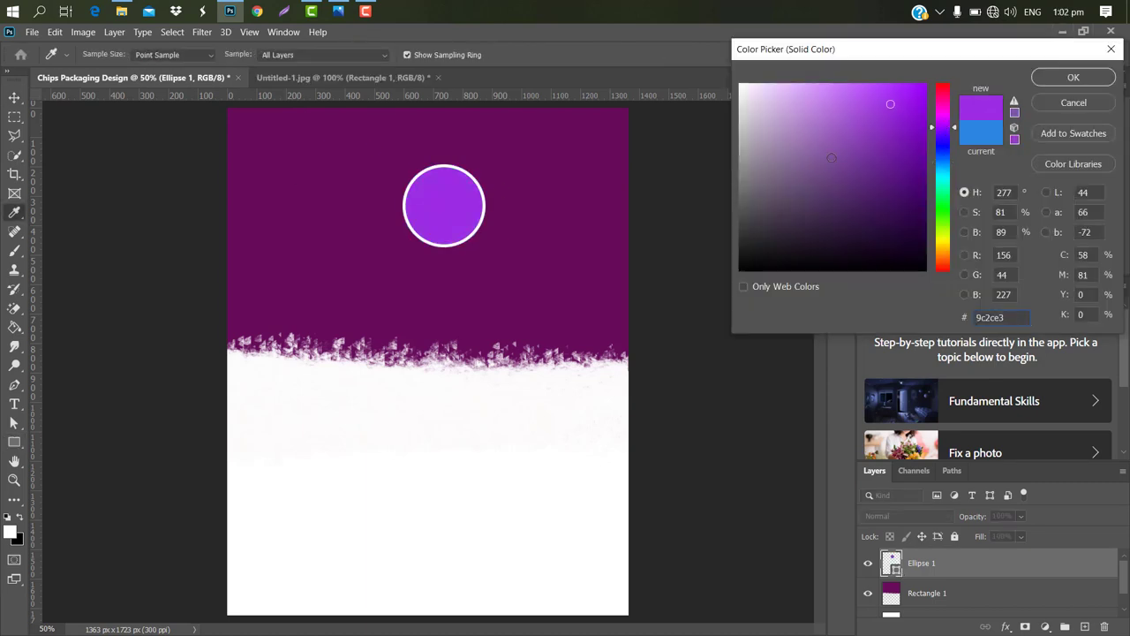
pyautogui.hotkey('ctrl', 't')
pyautogui.click(1068, 79)
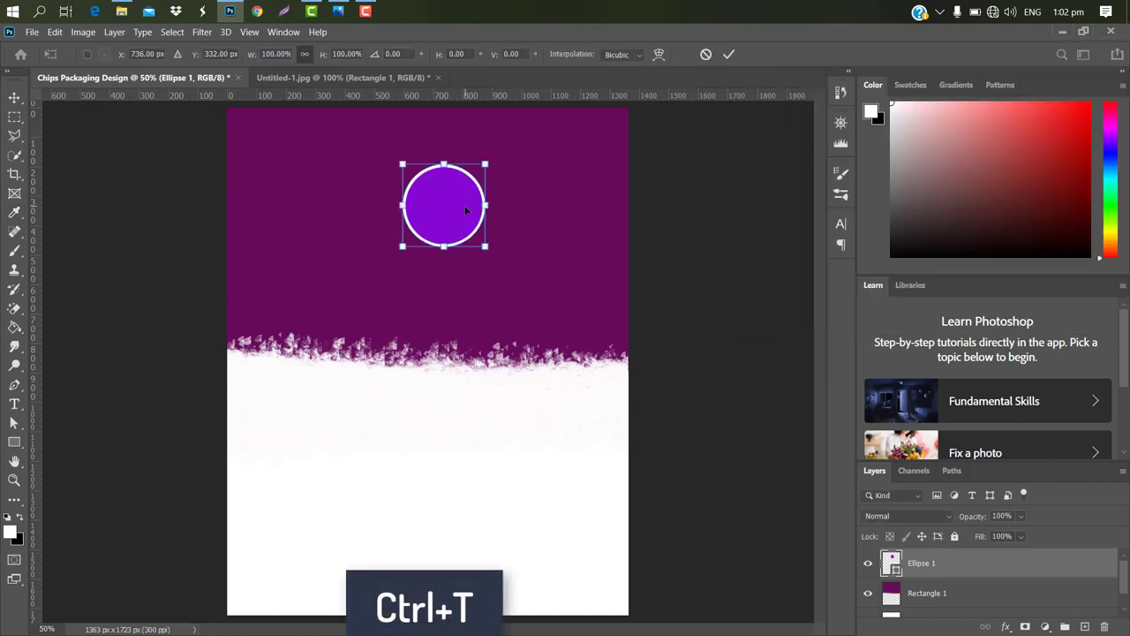
pyautogui.moveTo(465, 209); pyautogui.dragTo(463, 194)
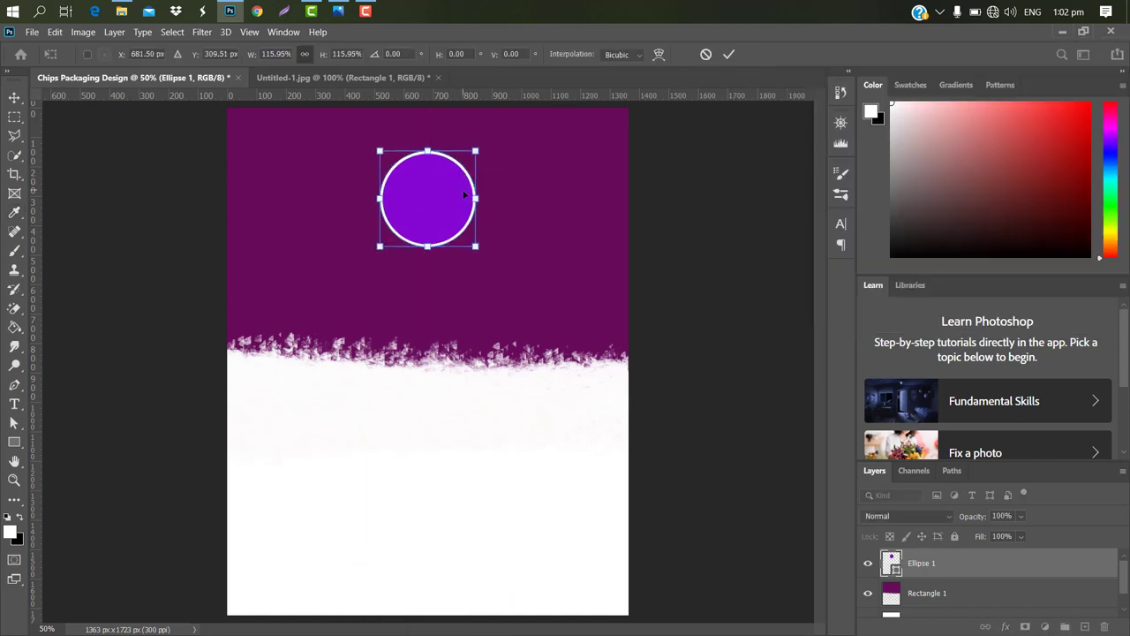
pyautogui.click(728, 54)
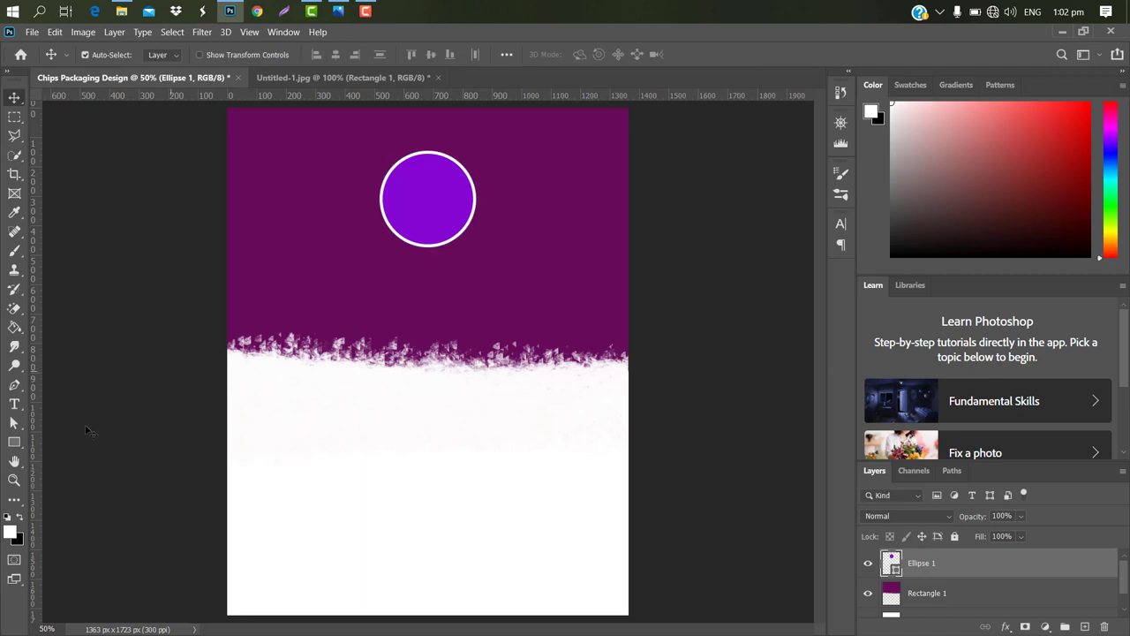
pyautogui.click(14, 404)
# Type 'Perdlz' in white and scale it up into the centre of the circle.
pyautogui.click(325, 241)
pyautogui.write('Per')
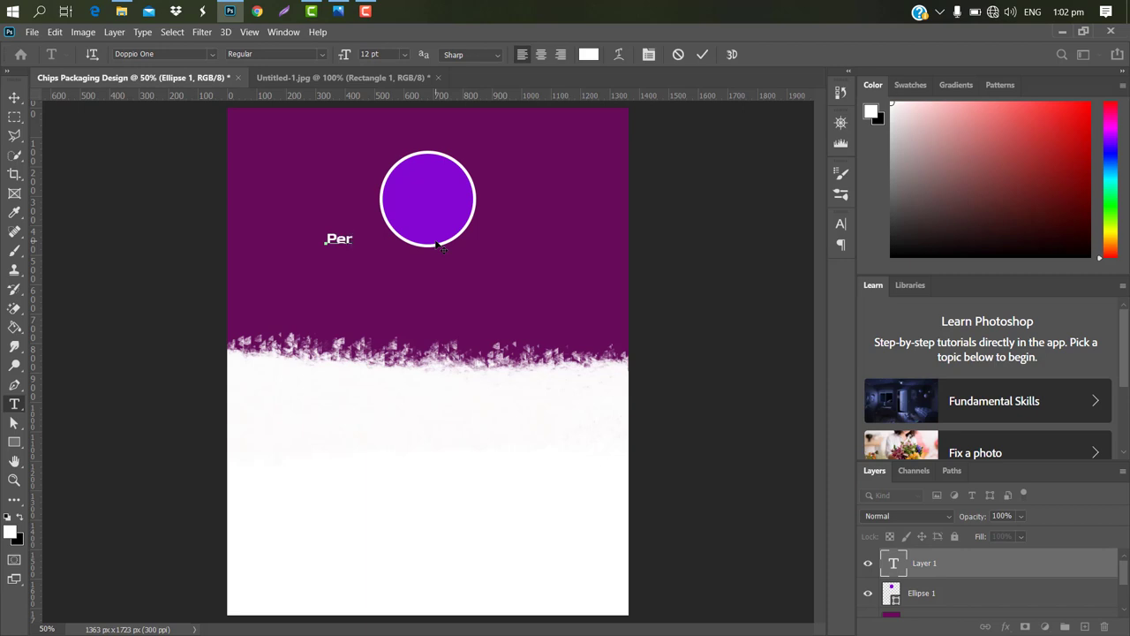
pyautogui.write('dlz')
pyautogui.click(703, 54)
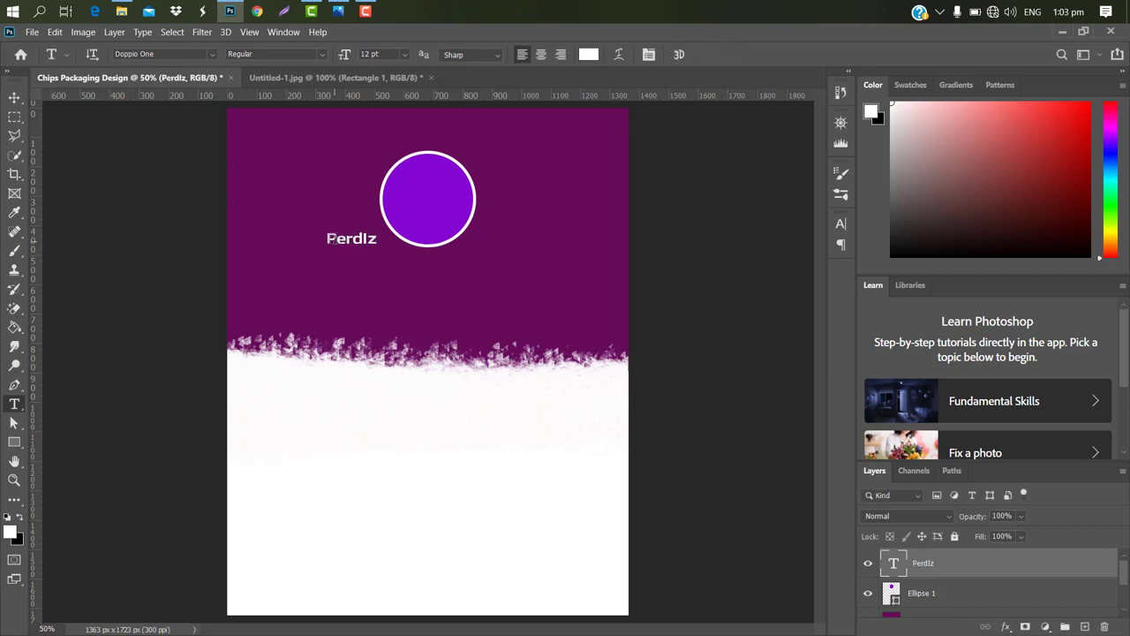
pyautogui.hotkey('ctrl', 't')
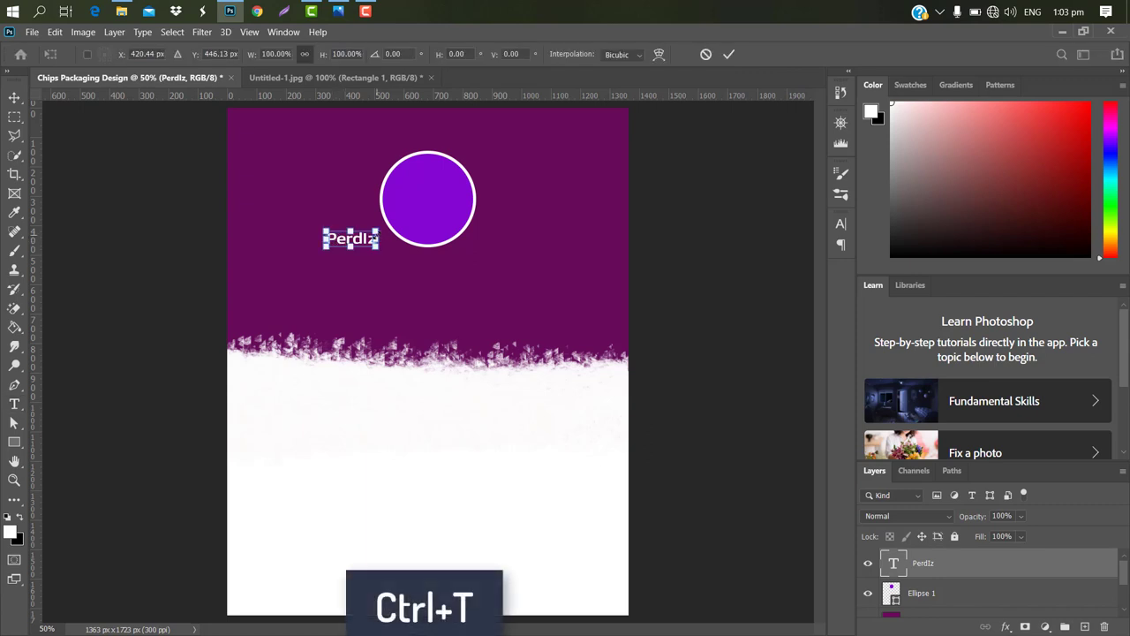
pyautogui.moveTo(376, 242); pyautogui.dragTo(467, 209)
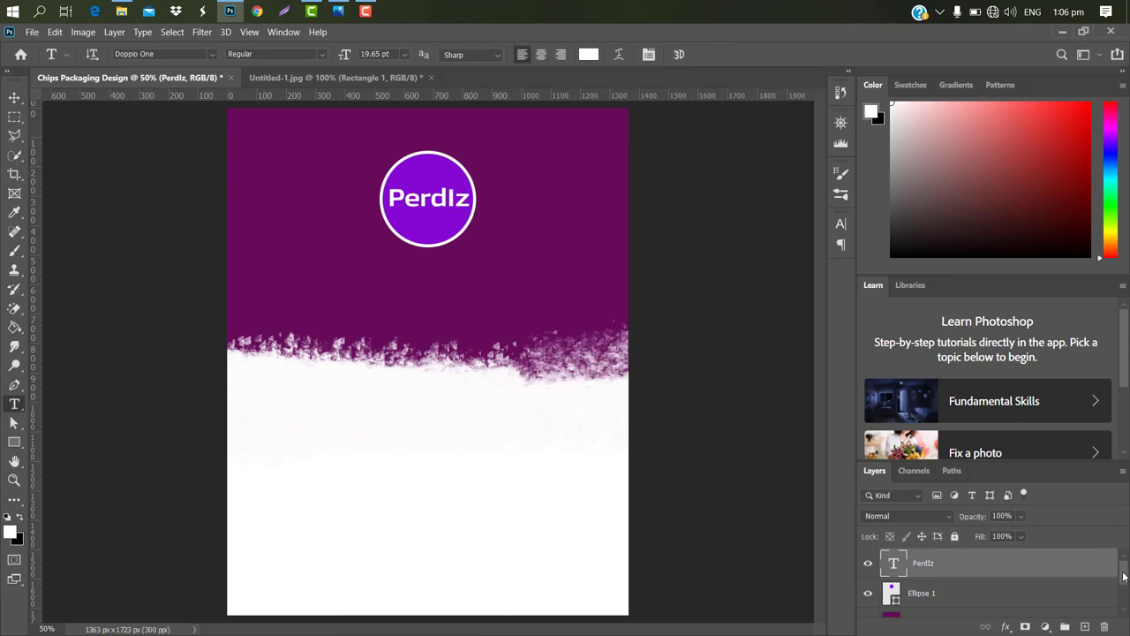
pyautogui.scroll(-2, 1035, 583)
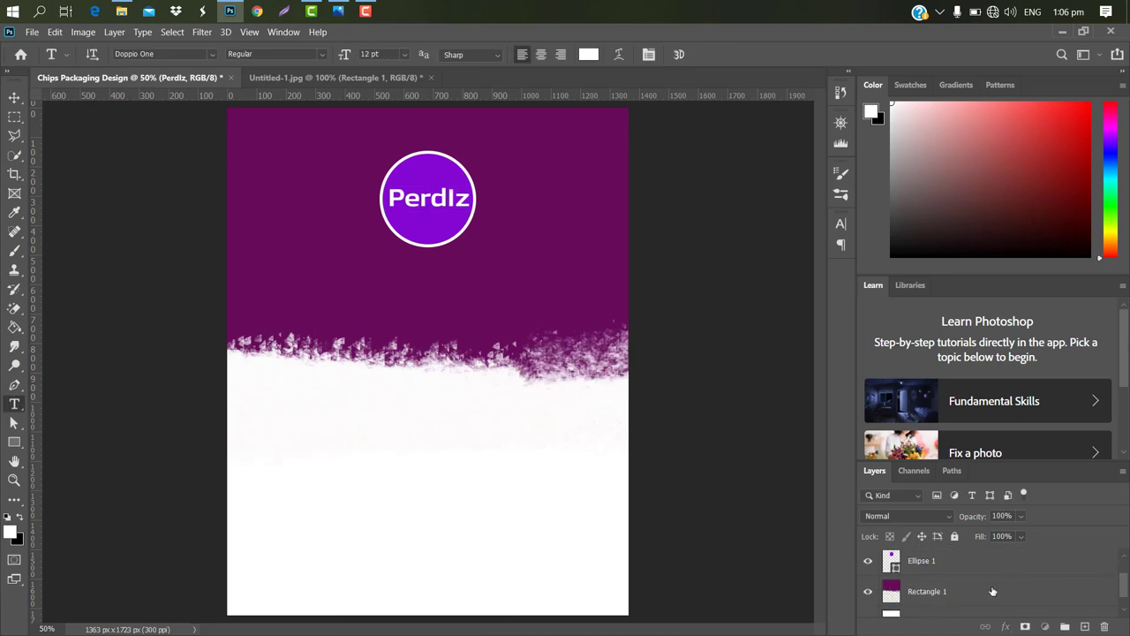
# Smudge the purple rectangle's bottom edge further with a textured impressionist brush.
pyautogui.click(994, 591)
pyautogui.click(14, 251)
pyautogui.click(71, 254)
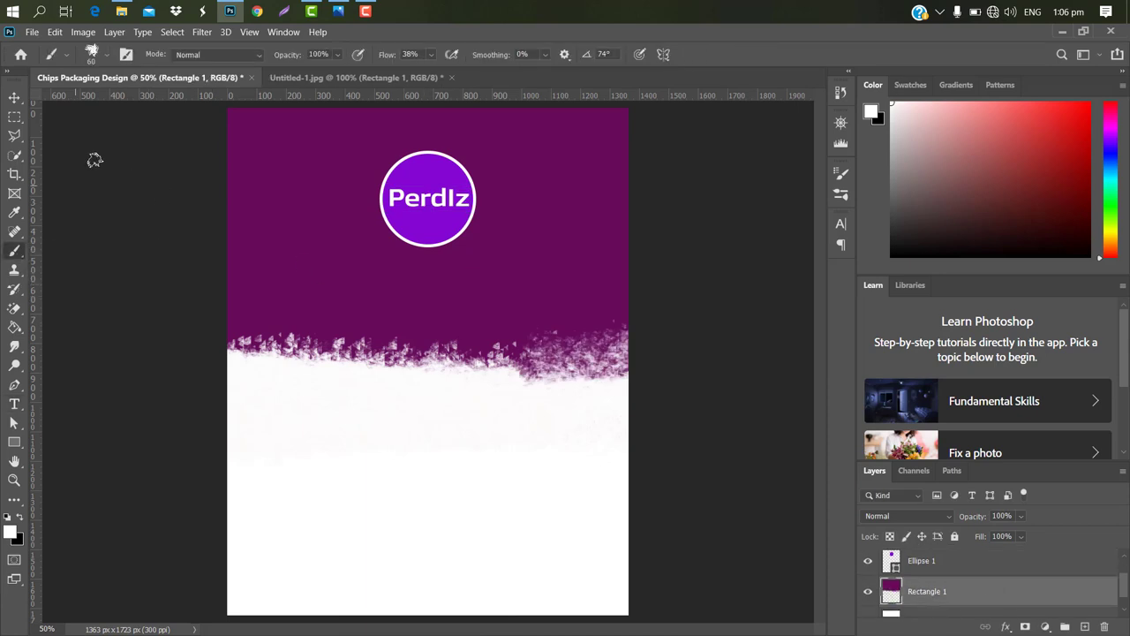
pyautogui.click(104, 54)
pyautogui.click(69, 265)
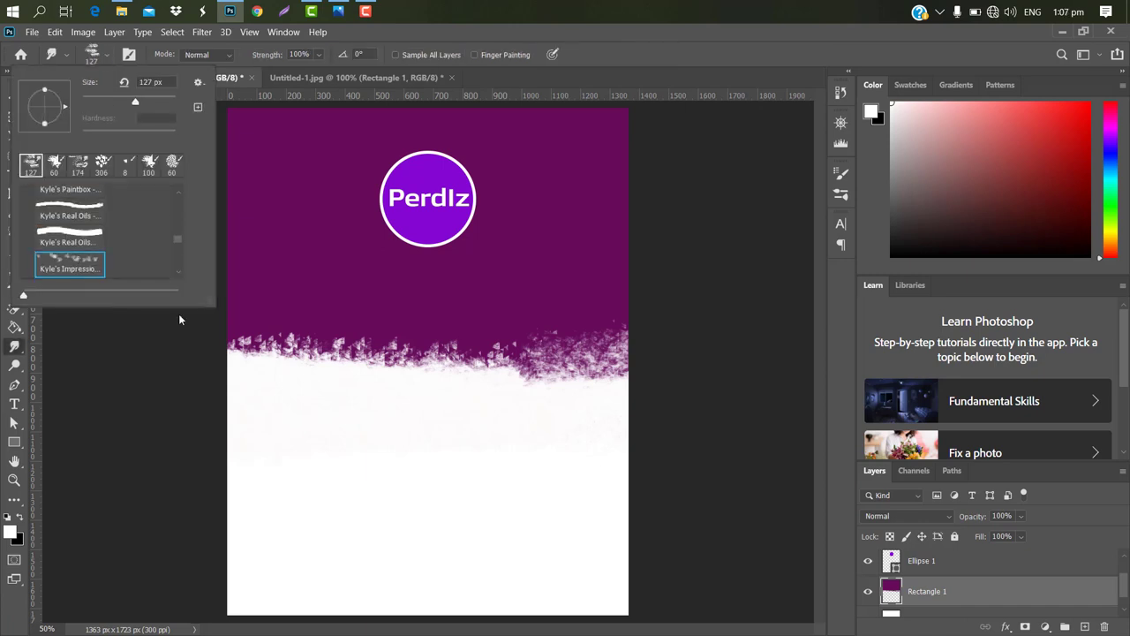
pyautogui.click(353, 371)
pyautogui.moveTo(394, 369); pyautogui.dragTo(583, 356)
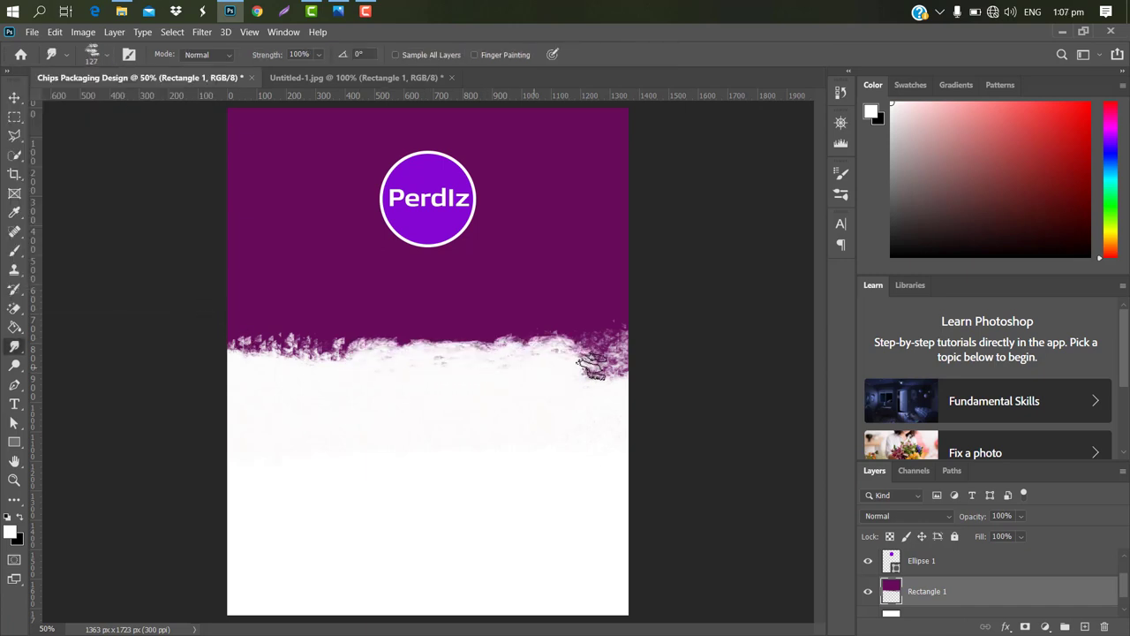
pyautogui.moveTo(424, 349)
pyautogui.mouseDown()
pyautogui.moveTo(465, 359)
pyautogui.moveTo(618, 351)
pyautogui.mouseUp()
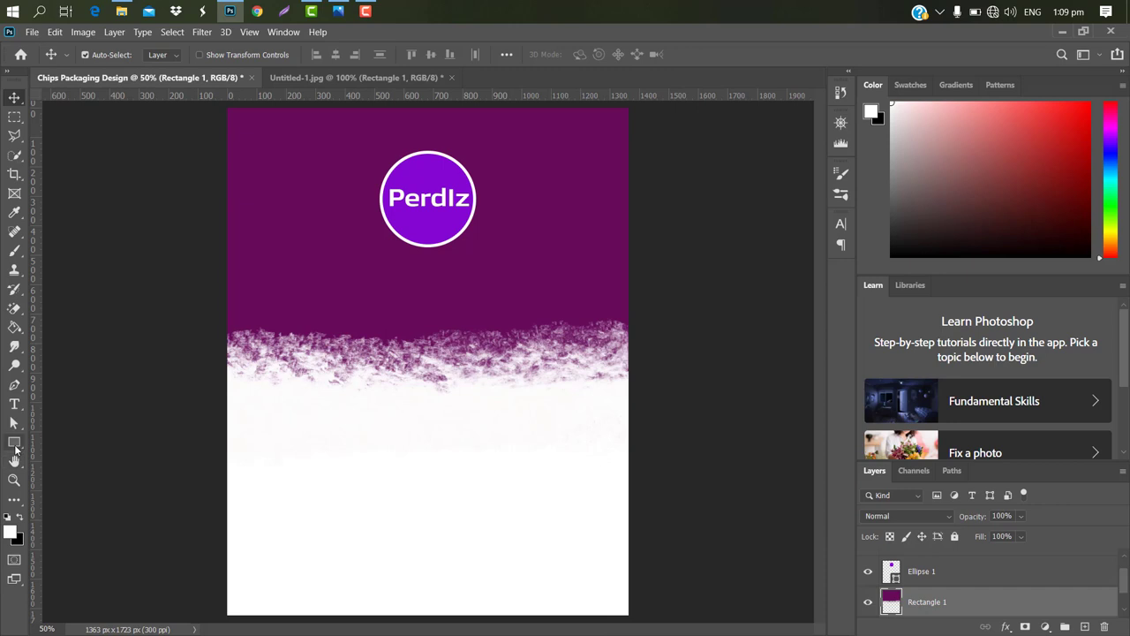
# Add white text lines 'BATATAS' and 'Fritas' below the circle.
pyautogui.click(14, 404)
pyautogui.click(317, 291)
pyautogui.write('BATATAS')
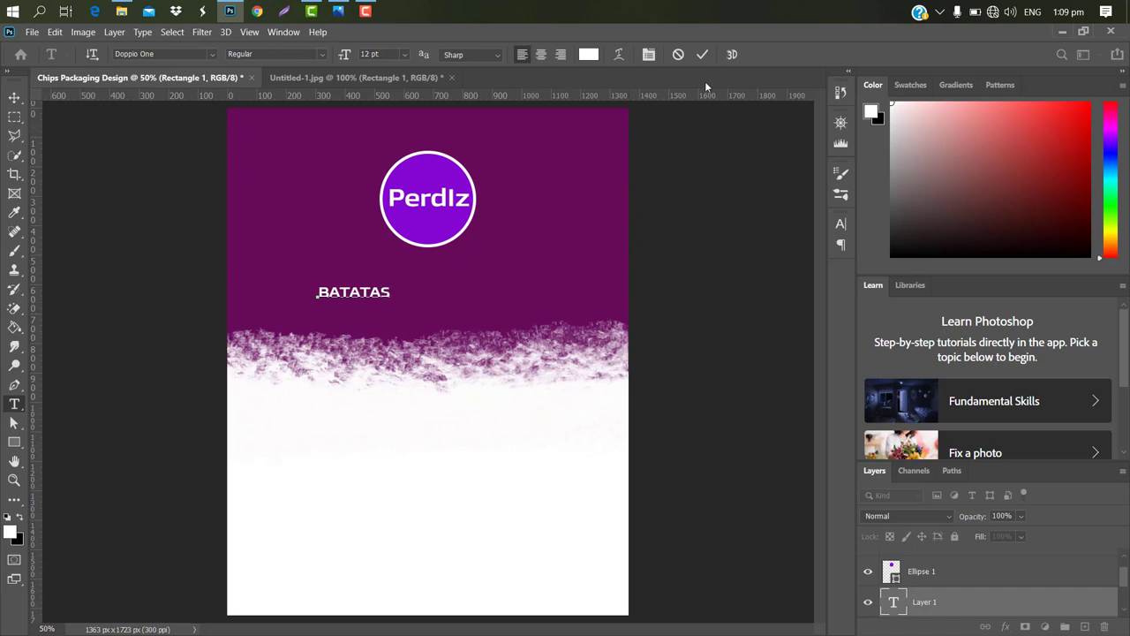
pyautogui.click(702, 56)
pyautogui.click(386, 307)
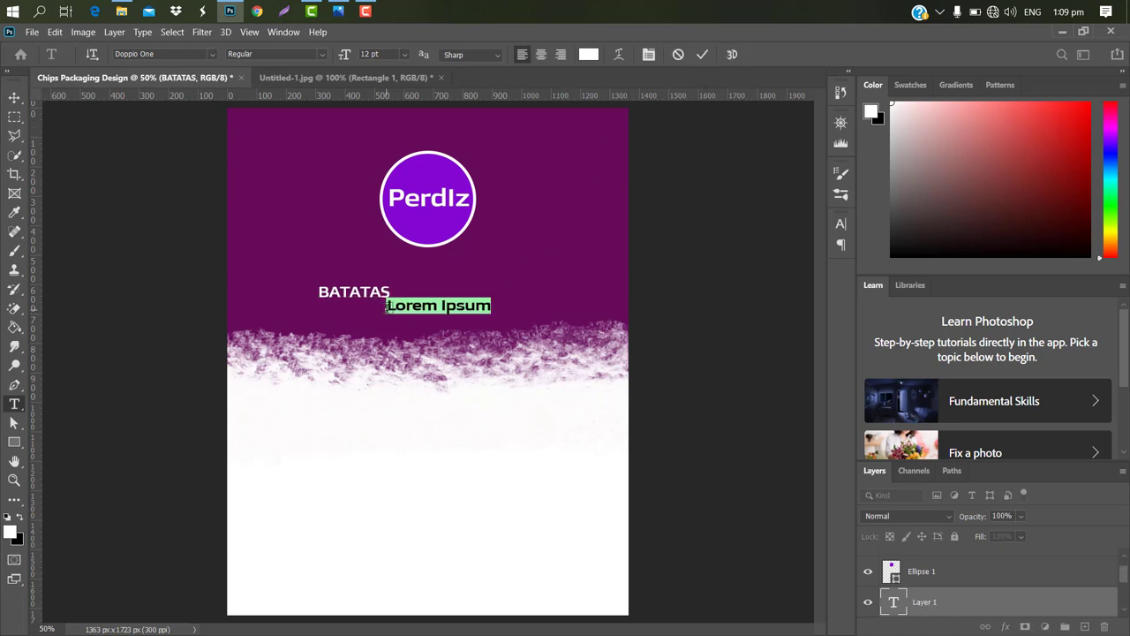
pyautogui.press('BackSpace')
pyautogui.write('Fri')
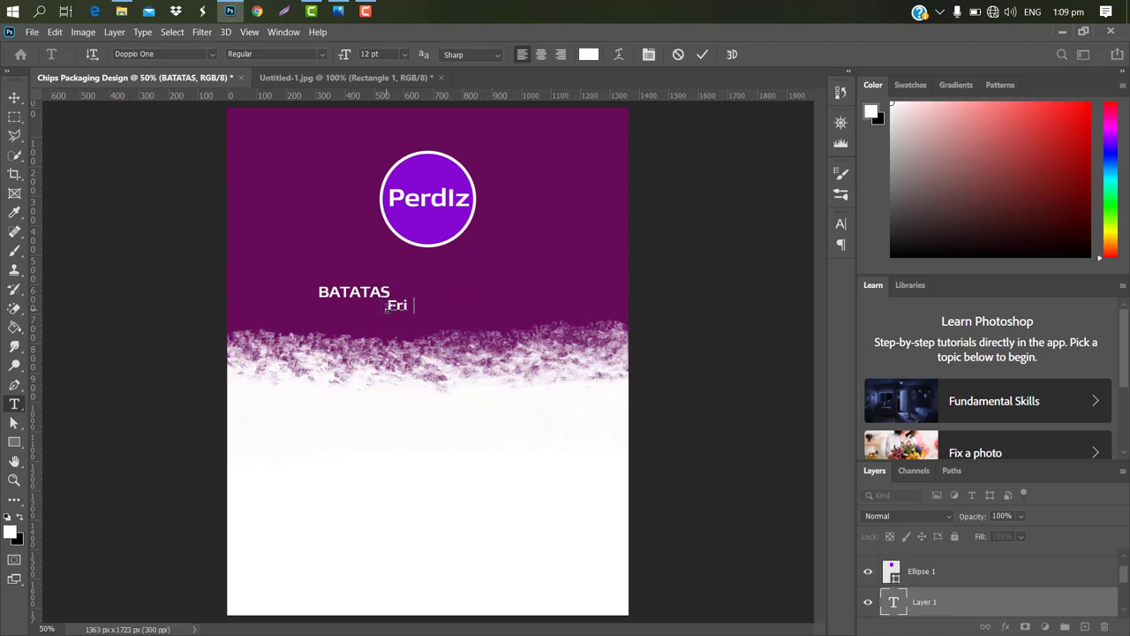
pyautogui.write('tas')
pyautogui.click(702, 56)
# Set the Fritas text to the Alladhina font and select the BATATAS layer.
pyautogui.click(840, 223)
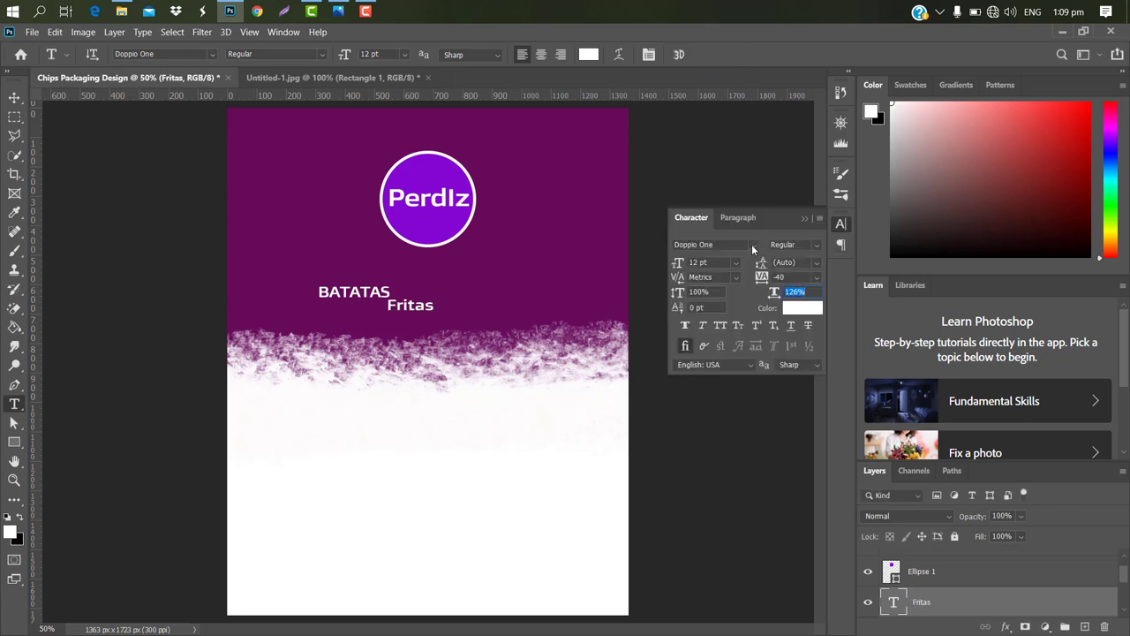
pyautogui.click(752, 245)
pyautogui.click(716, 297)
pyautogui.click(804, 217)
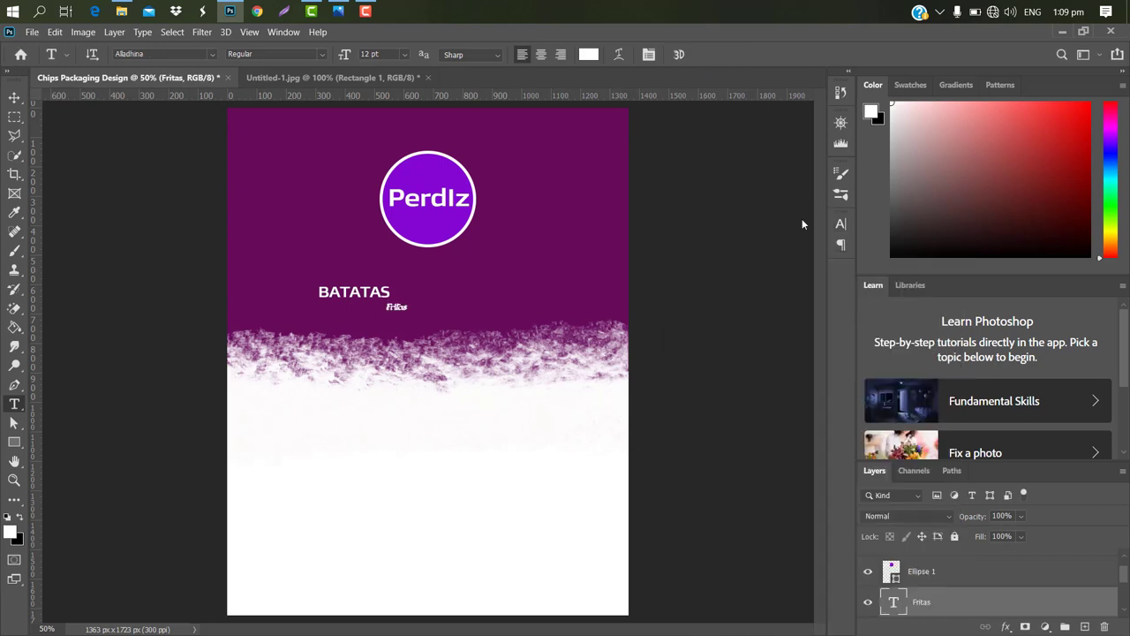
pyautogui.moveTo(1126, 572); pyautogui.dragTo(1069, 582)
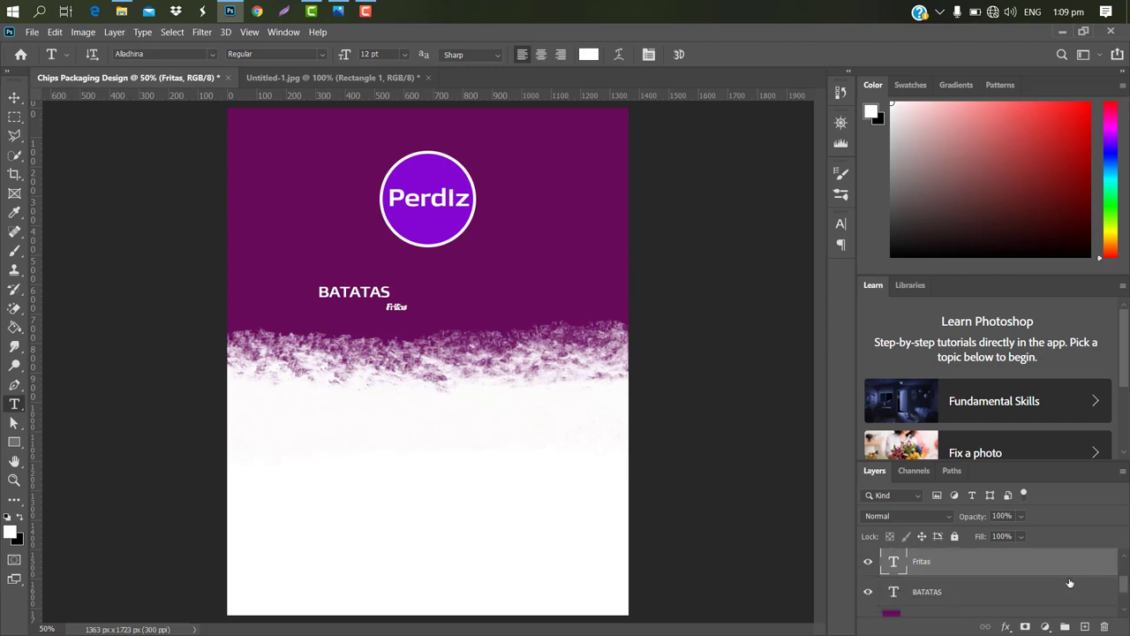
pyautogui.click(999, 593)
pyautogui.click(839, 224)
# Set BATATAS to Alladhina, enlarge and tilt it, and place it under the circle.
pyautogui.click(752, 244)
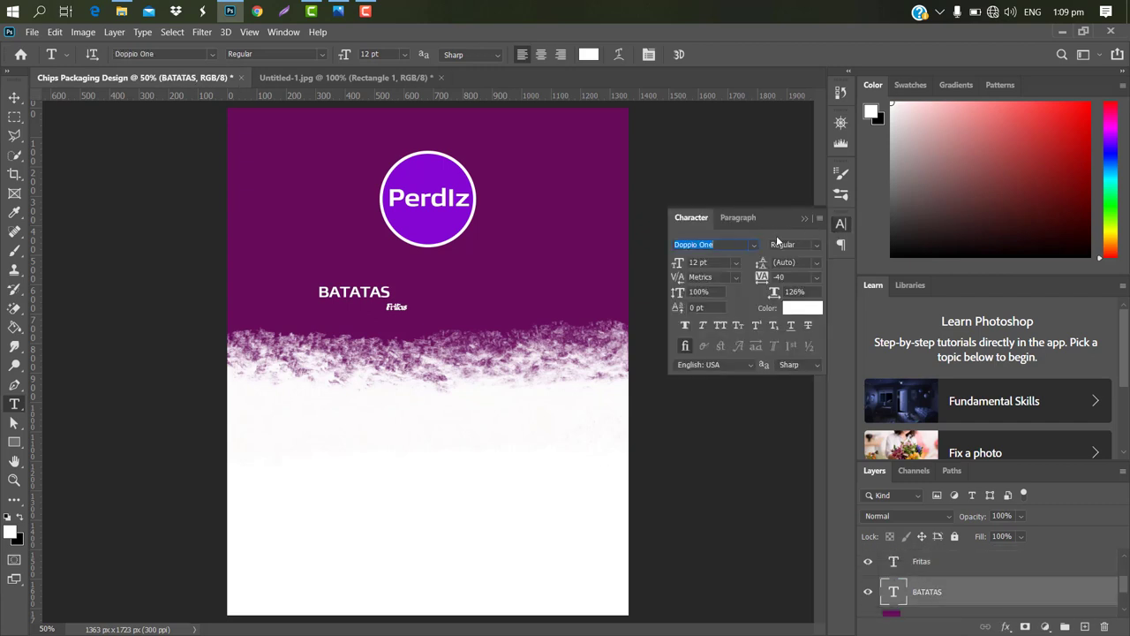
pyautogui.click(738, 290)
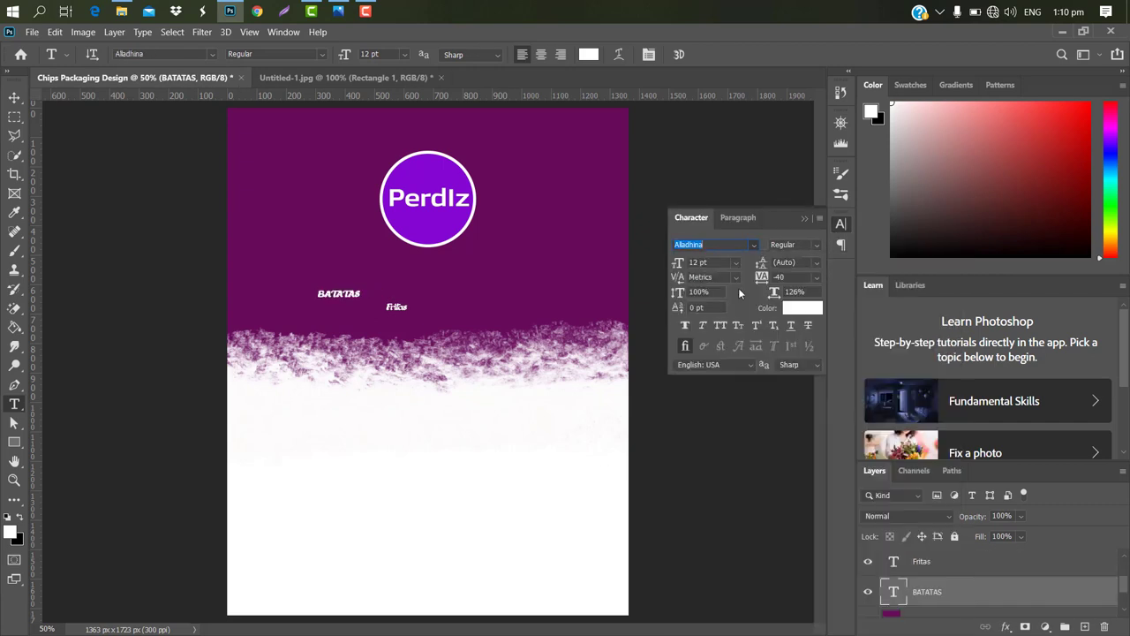
pyautogui.click(803, 223)
pyautogui.hotkey('ctrl', 't')
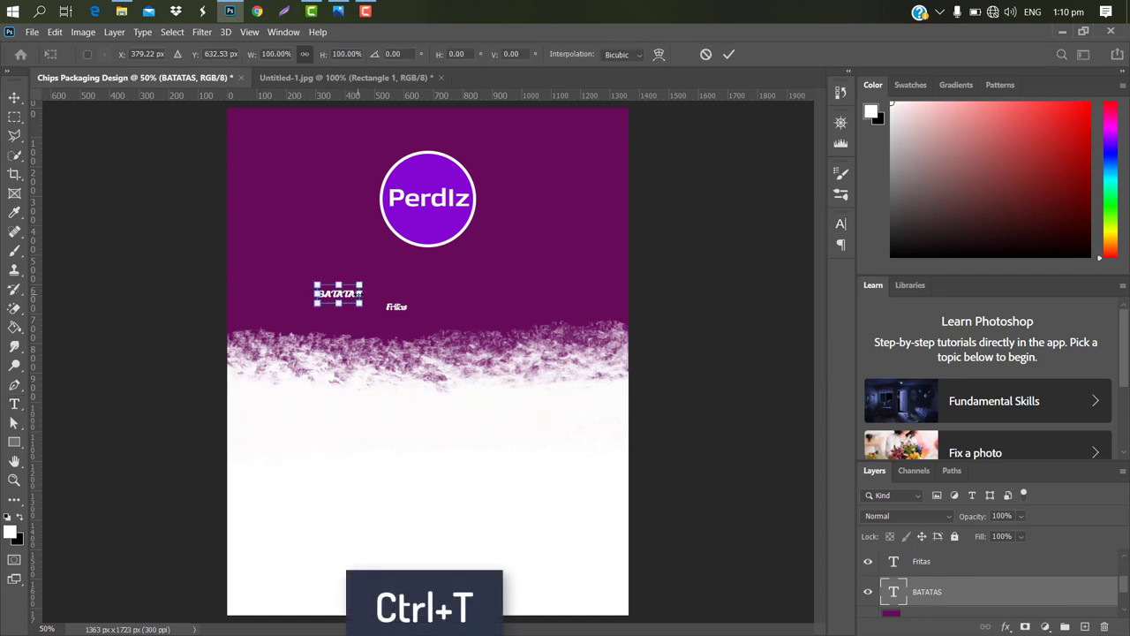
pyautogui.moveTo(363, 288)
pyautogui.mouseDown()
pyautogui.moveTo(491, 248)
pyautogui.moveTo(504, 216)
pyautogui.mouseUp()
pyautogui.moveTo(458, 283); pyautogui.dragTo(483, 256)
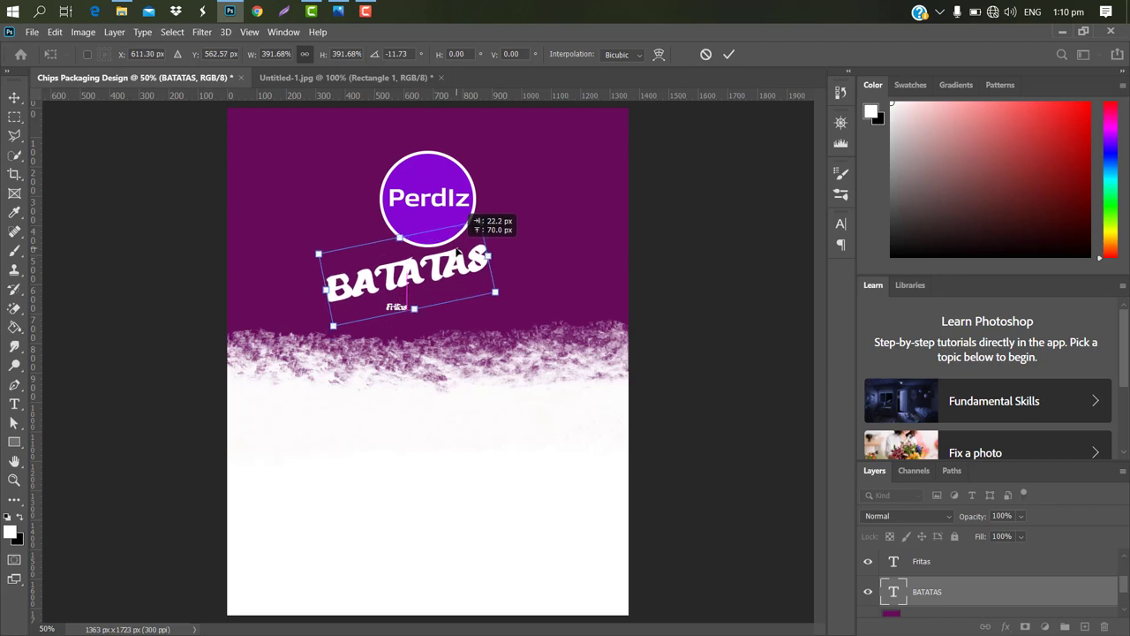
pyautogui.moveTo(338, 247); pyautogui.dragTo(353, 248)
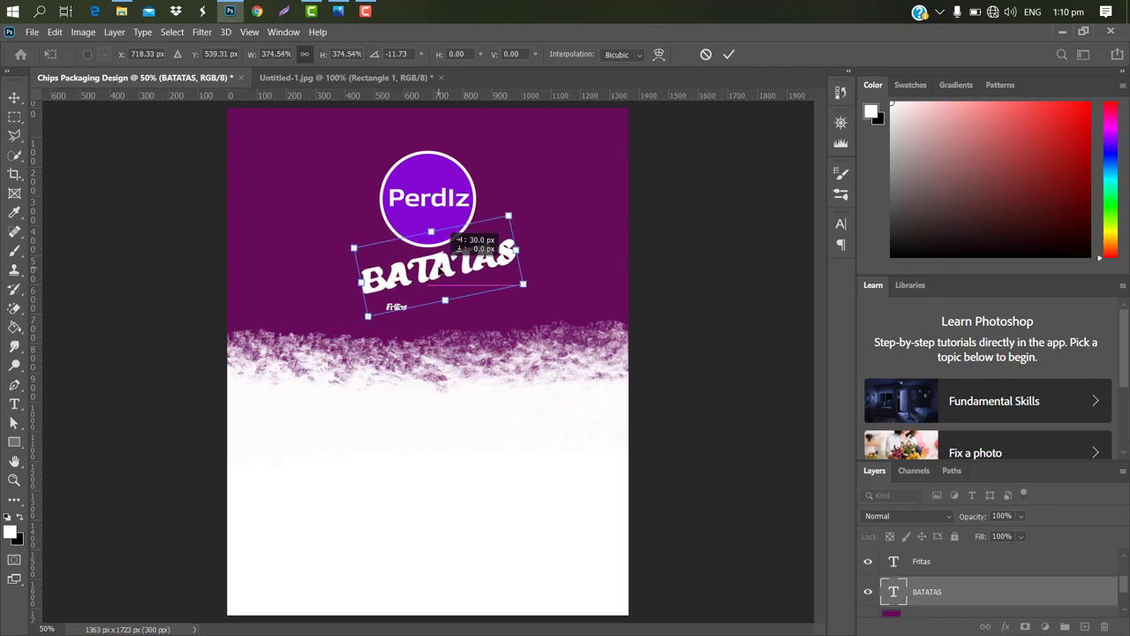
pyautogui.click(729, 55)
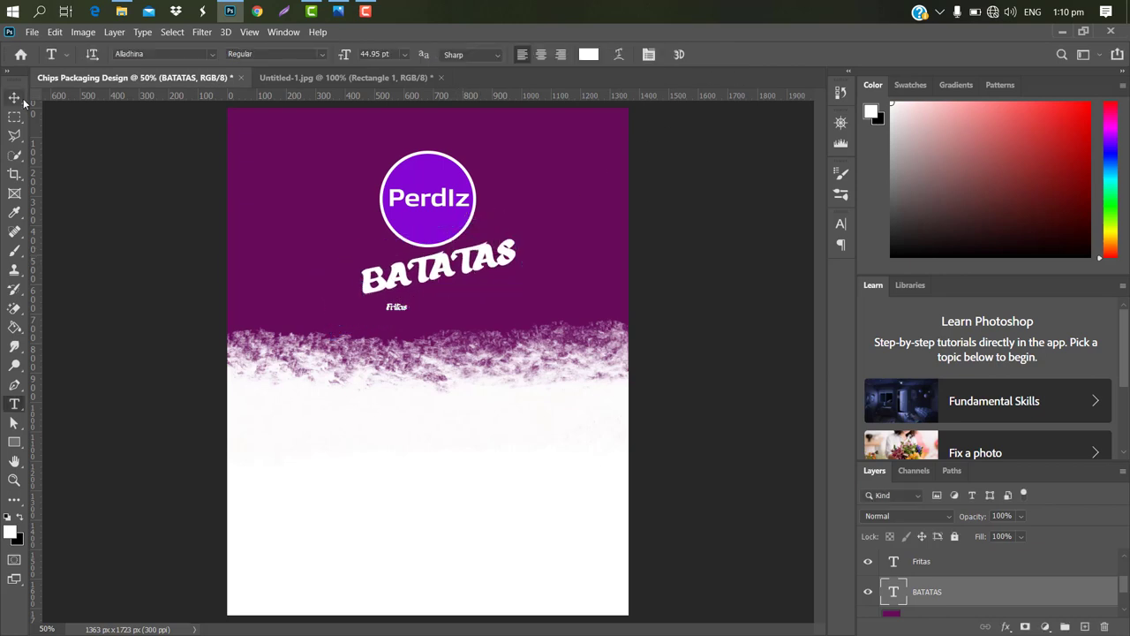
# Tilt Fritas -13.94° beneath BATATAS with letter spacing 60, and shrink it to fit.
pyautogui.click(399, 311)
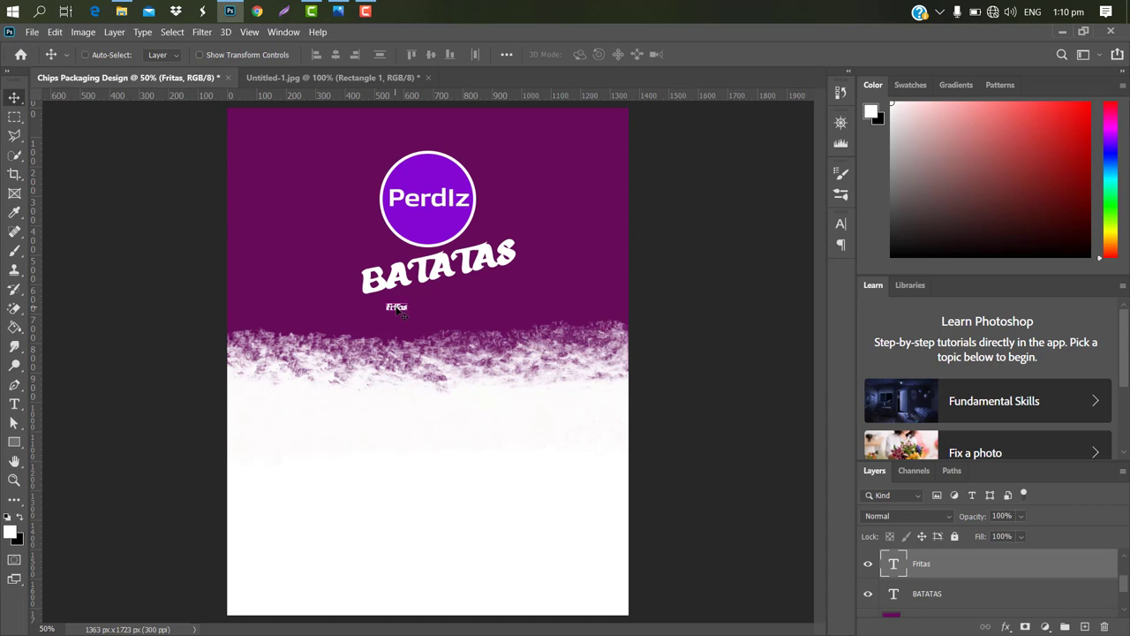
pyautogui.hotkey('ctrl', 't')
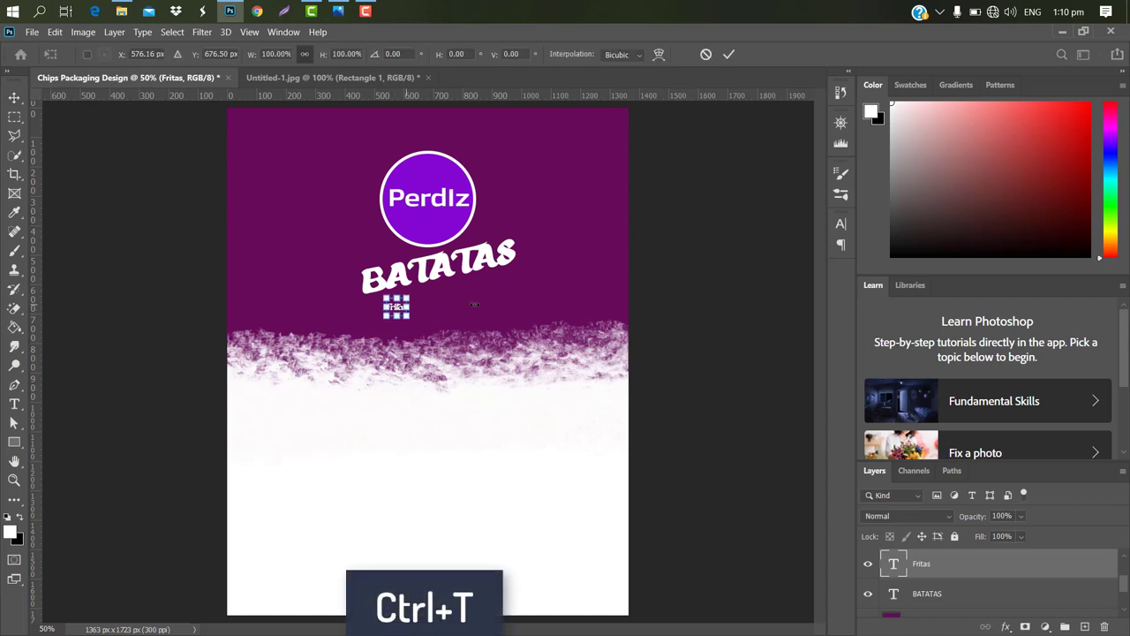
pyautogui.moveTo(474, 304); pyautogui.dragTo(606, 288)
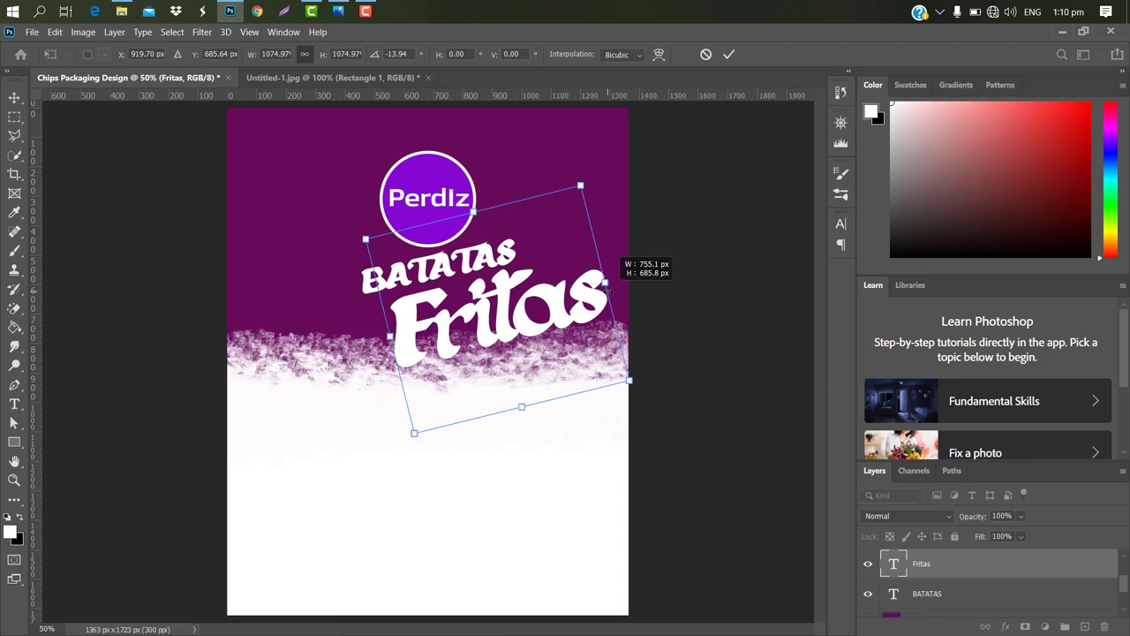
pyautogui.click(840, 225)
pyautogui.click(728, 55)
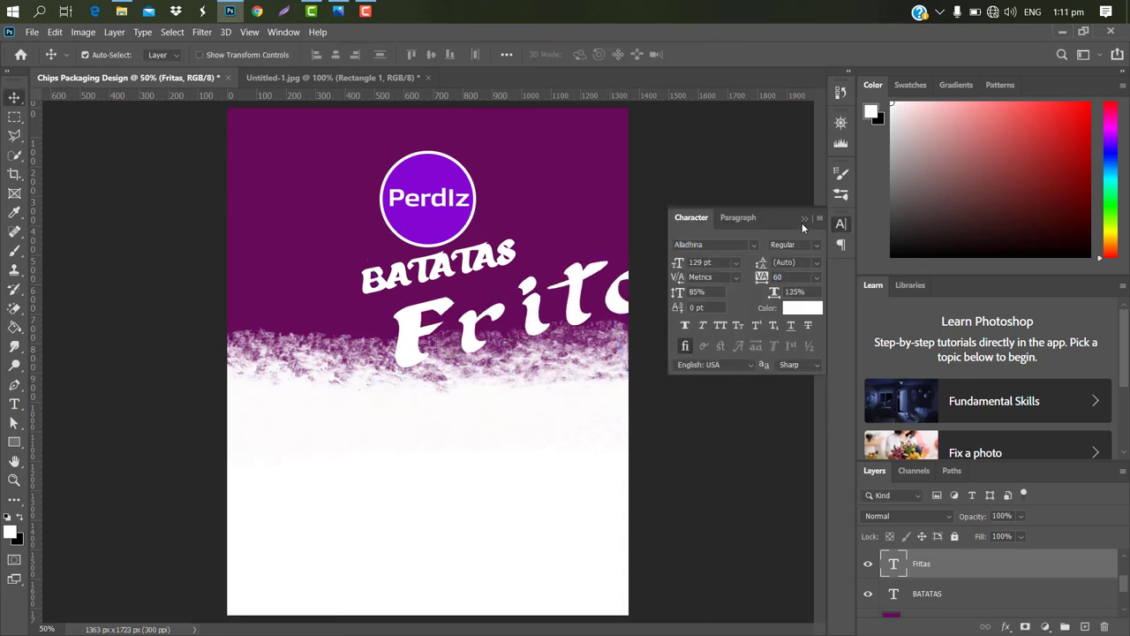
pyautogui.click(803, 218)
pyautogui.hotkey('ctrl', 't')
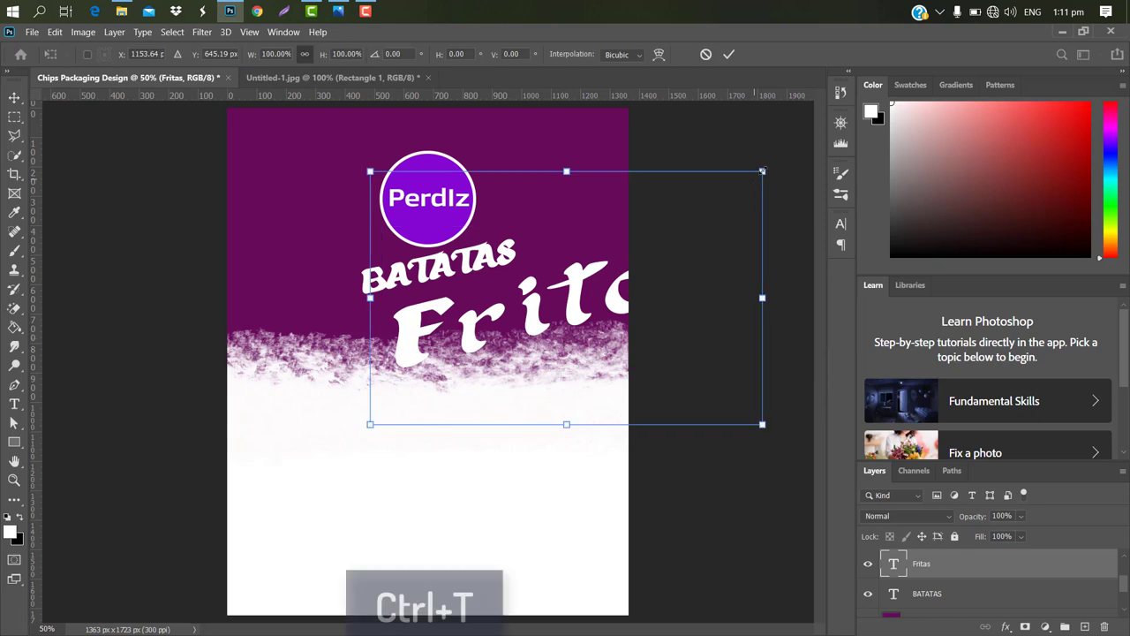
pyautogui.moveTo(760, 173)
pyautogui.mouseDown()
pyautogui.moveTo(683, 218)
pyautogui.moveTo(612, 232)
pyautogui.mouseUp()
pyautogui.click(728, 55)
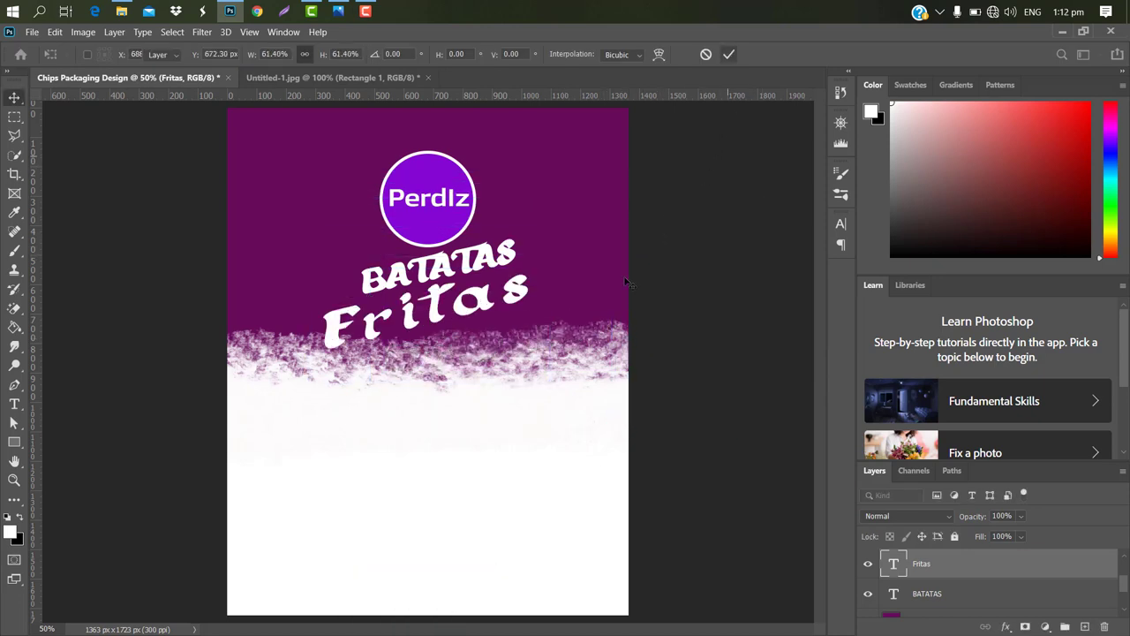
# Shrink BATATAS to about 84%, set its letter spacing to 100, and nudge it right above Fritas.
pyautogui.click(975, 599)
pyautogui.hotkey('ctrl', 't')
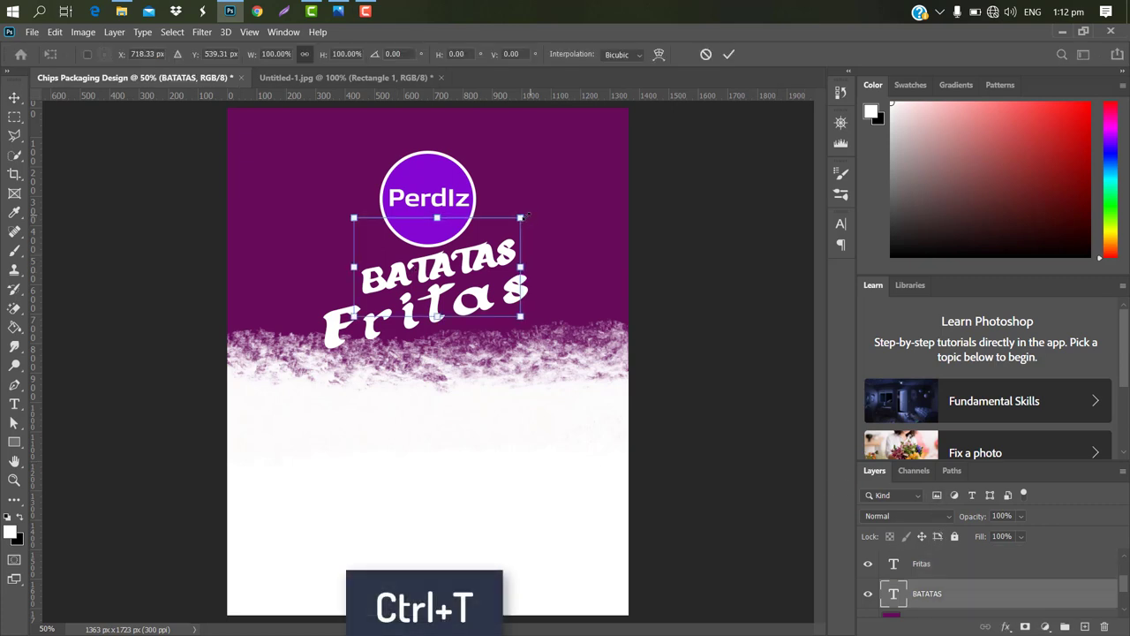
pyautogui.moveTo(522, 216); pyautogui.dragTo(489, 227)
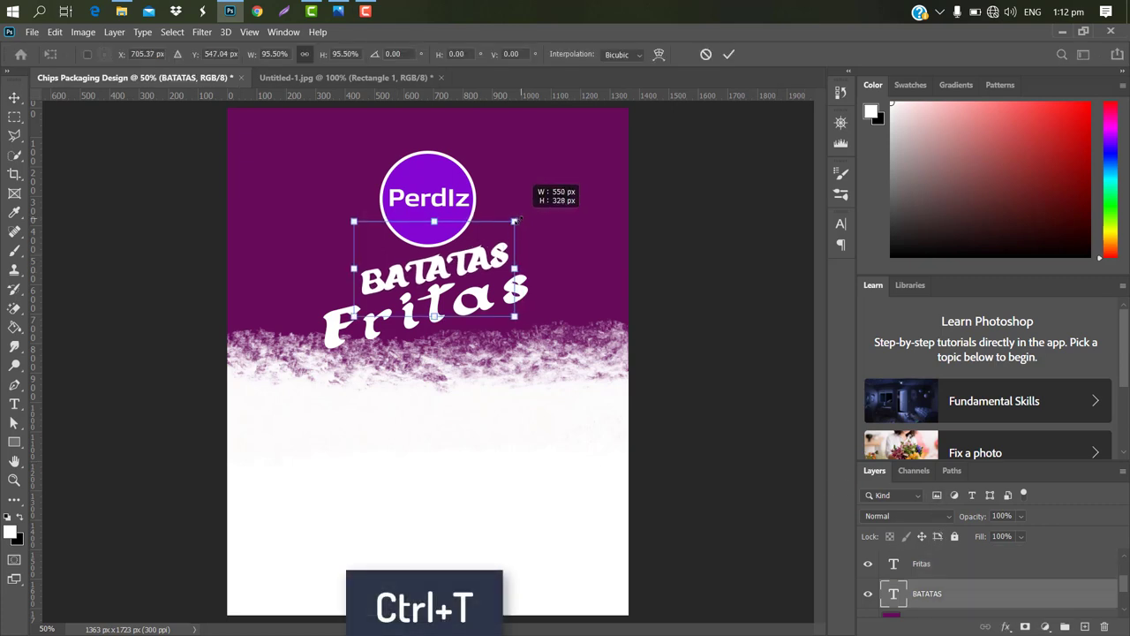
pyautogui.click(728, 55)
pyautogui.click(840, 223)
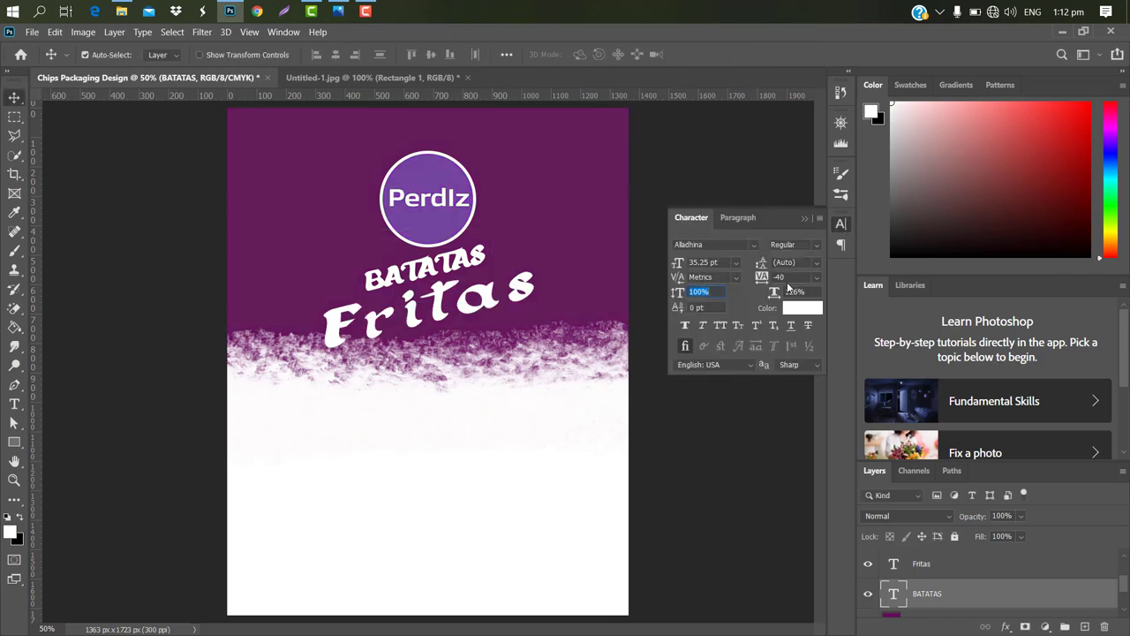
pyautogui.moveTo(769, 278)
pyautogui.mouseDown()
pyautogui.moveTo(762, 284)
pyautogui.moveTo(794, 281)
pyautogui.mouseUp()
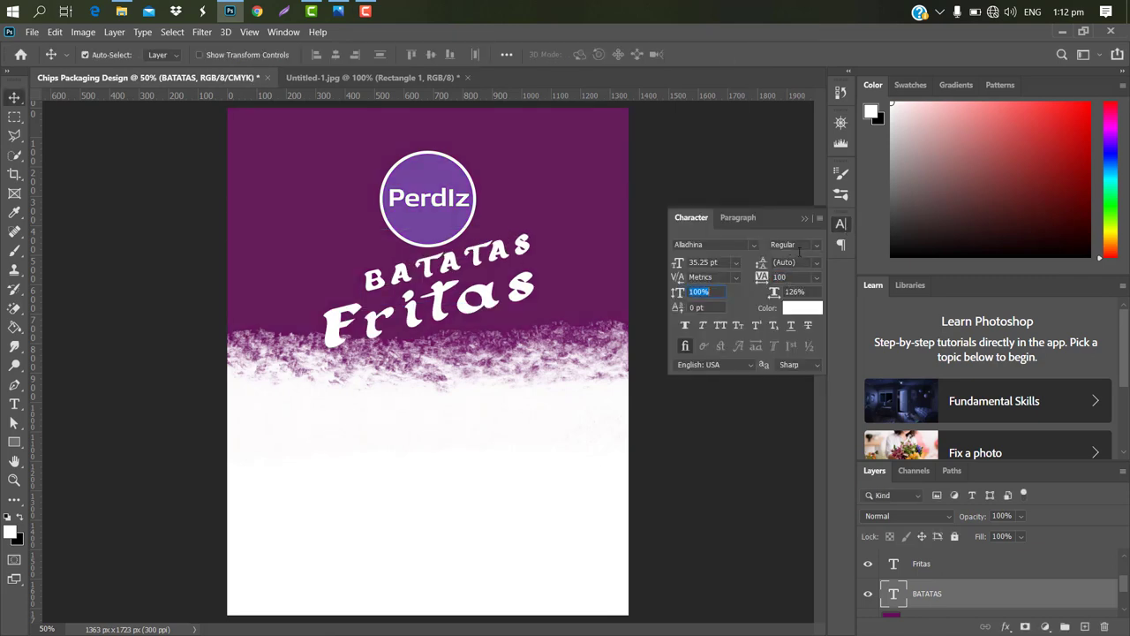
pyautogui.click(804, 219)
pyautogui.hotkey('ctrl', 't')
pyautogui.moveTo(514, 251); pyautogui.dragTo(482, 239)
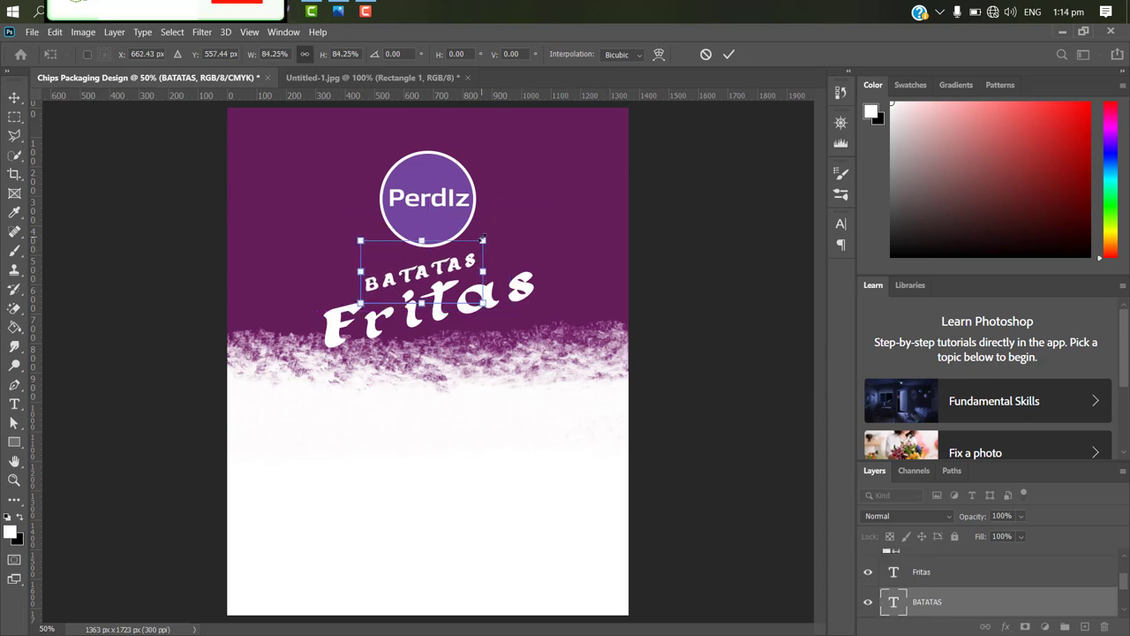
pyautogui.press('Right')
pyautogui.press('Right')
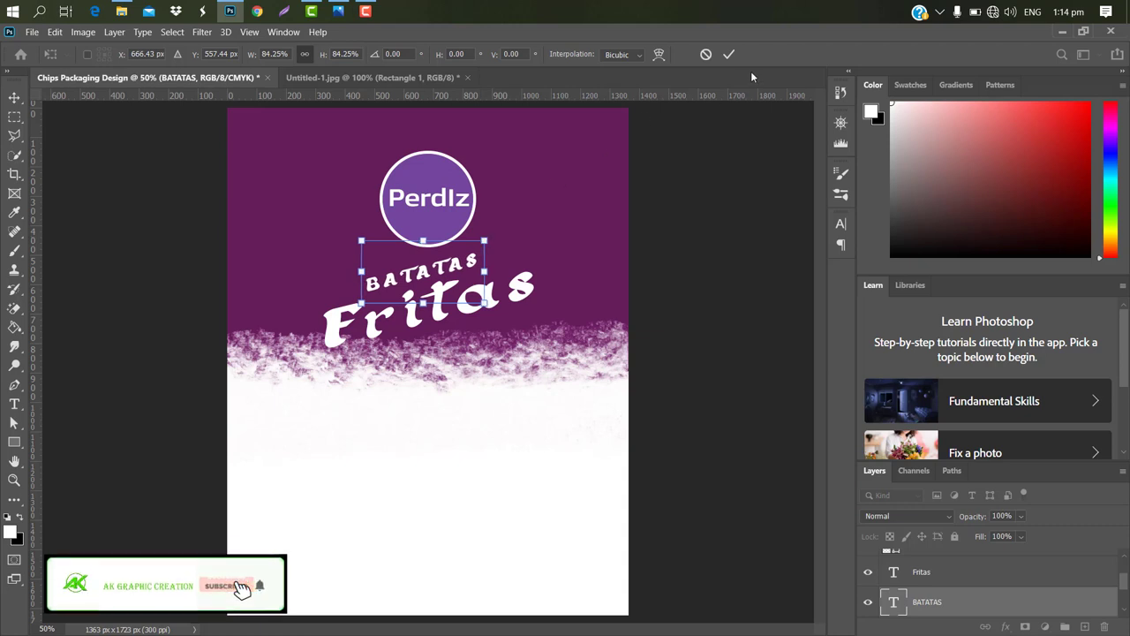
pyautogui.click(730, 55)
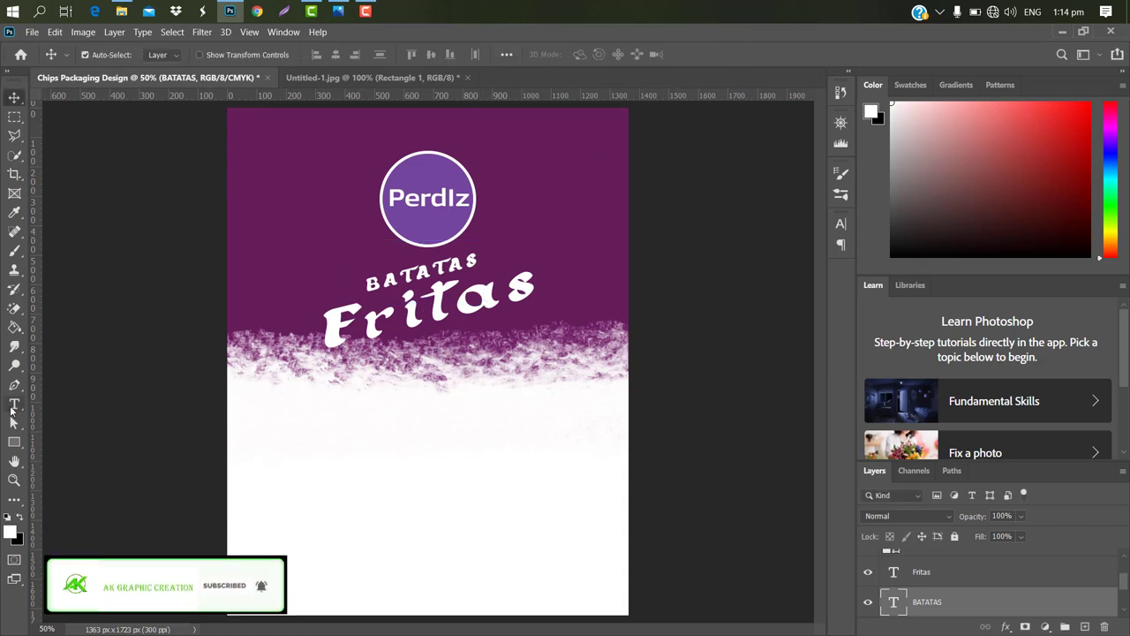
# Type 'Presunto' in black on the white area below the purple.
pyautogui.click(14, 403)
pyautogui.click(371, 406)
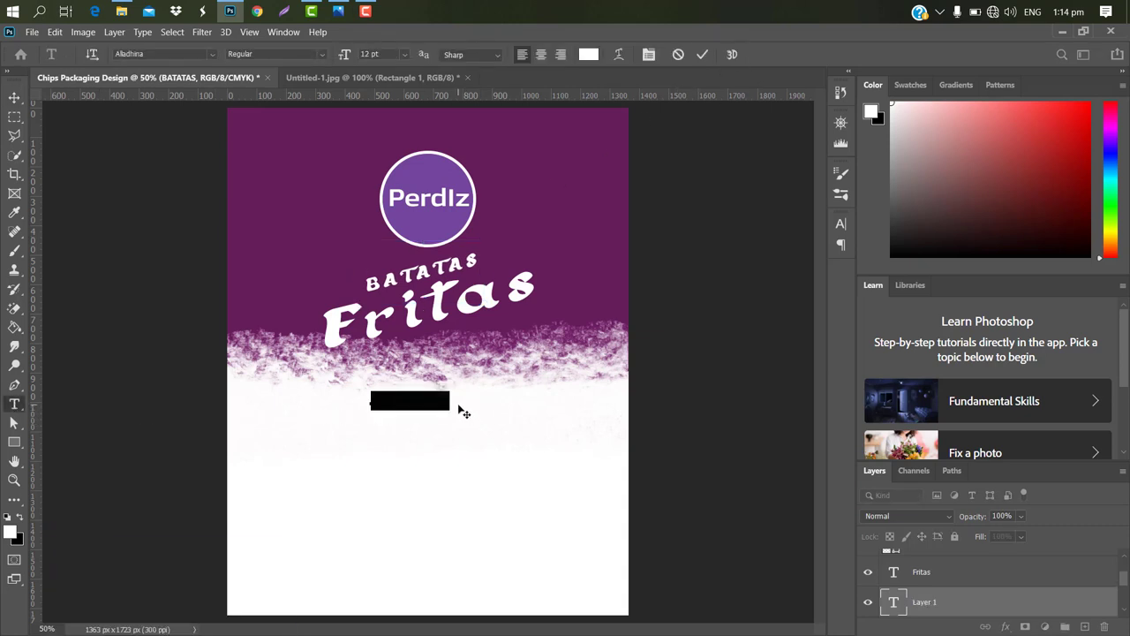
pyautogui.click(588, 55)
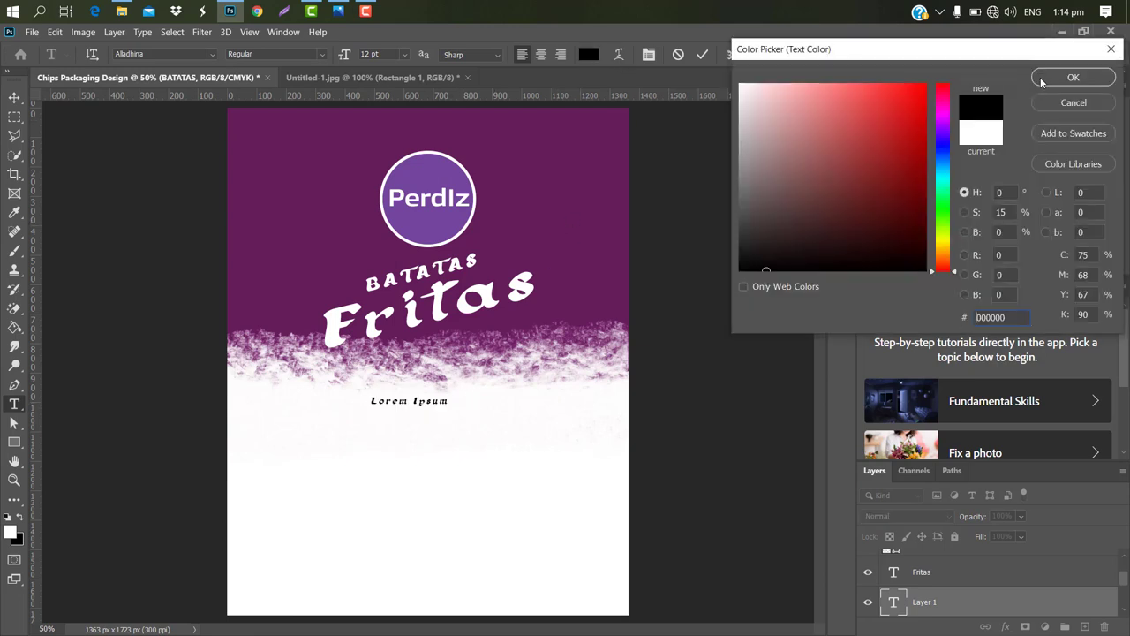
pyautogui.click(1044, 80)
pyautogui.press('BackSpace')
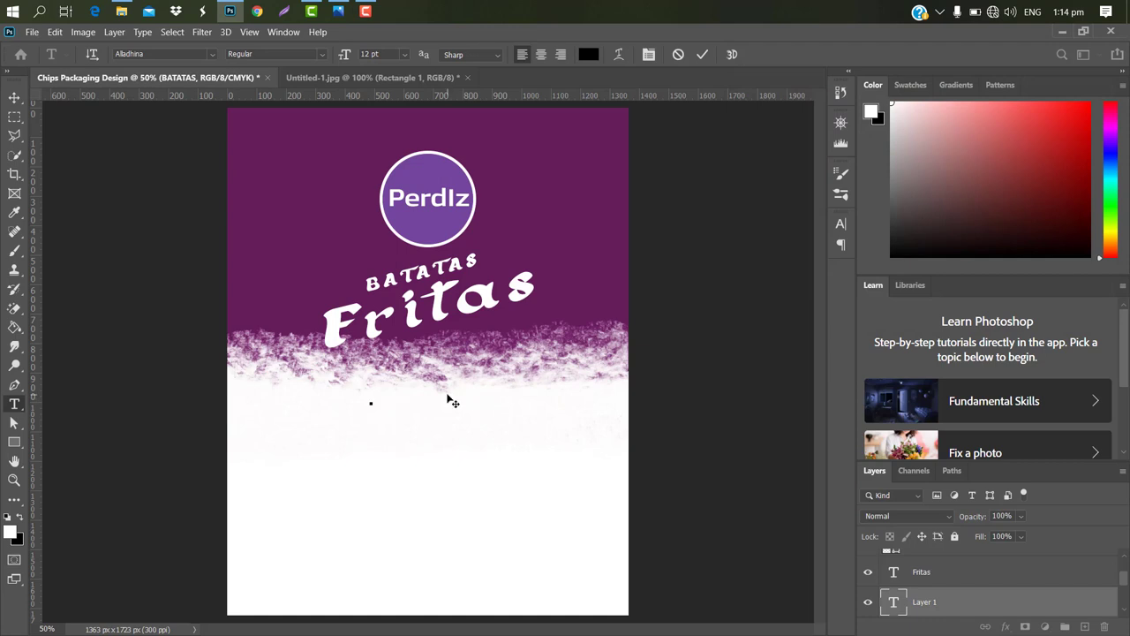
pyautogui.write('Presunto')
pyautogui.click(702, 55)
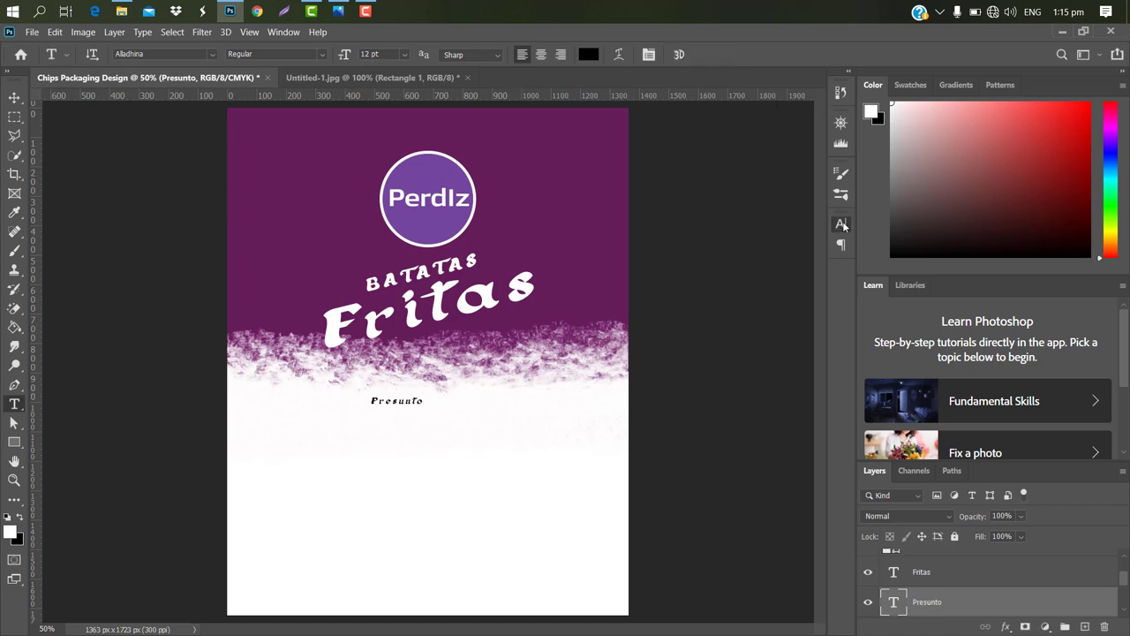
# Set Presunto to Bauhaus 93, enlarge it to about 234%, and nudge it up.
pyautogui.click(840, 223)
pyautogui.click(757, 247)
pyautogui.click(754, 320)
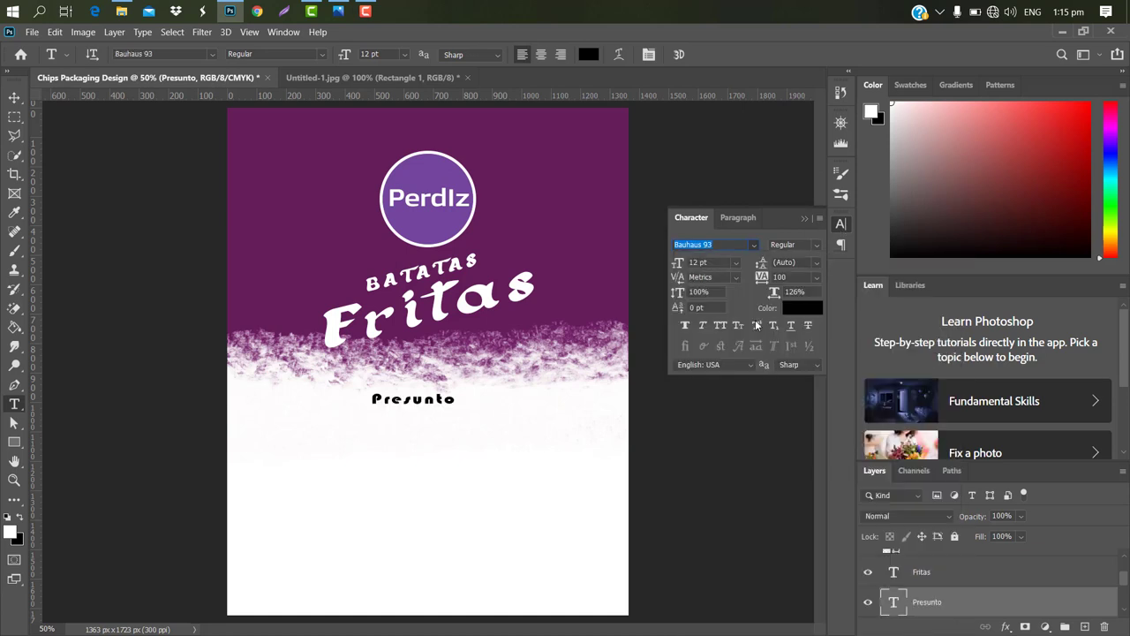
pyautogui.click(807, 218)
pyautogui.hotkey('ctrl', 't')
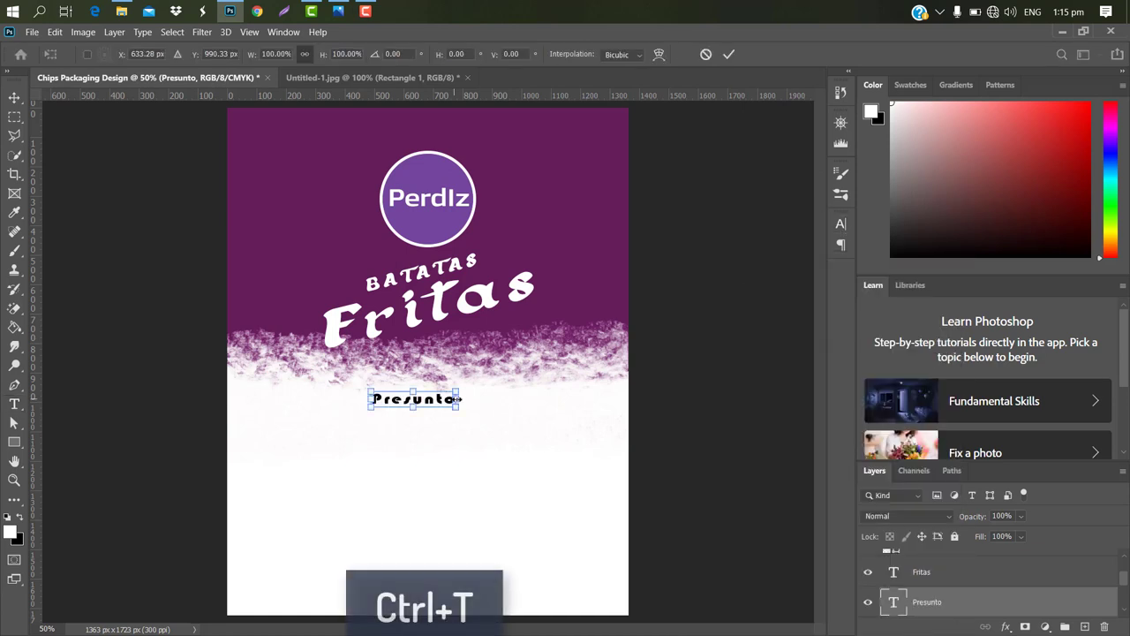
pyautogui.moveTo(456, 398)
pyautogui.mouseDown()
pyautogui.moveTo(565, 399)
pyautogui.moveTo(477, 418)
pyautogui.mouseUp()
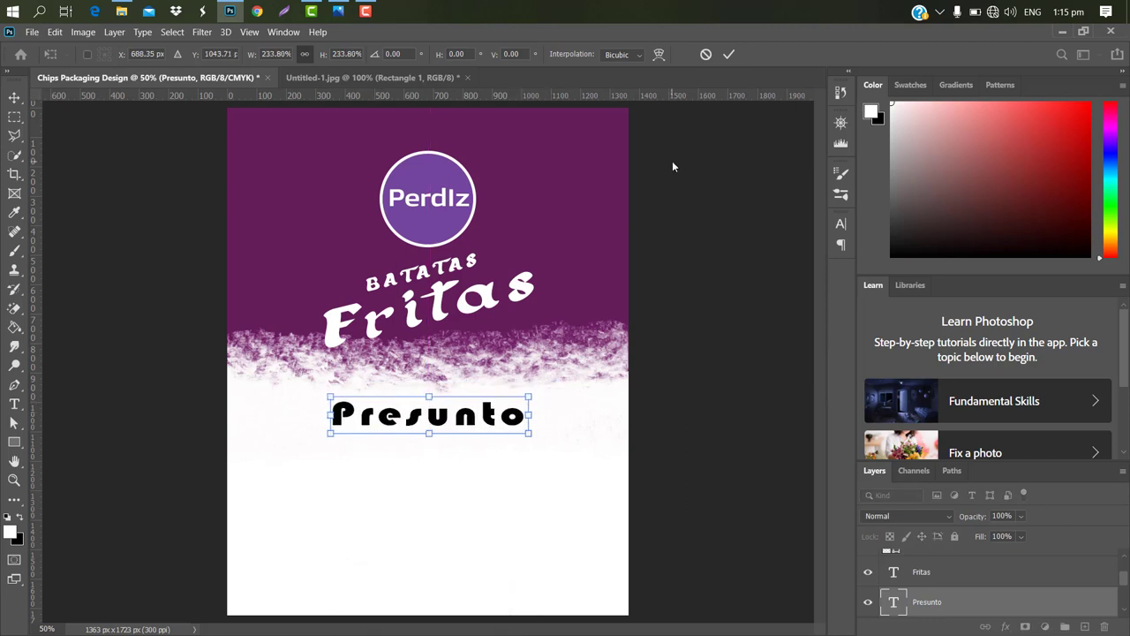
pyautogui.press('Up')
pyautogui.press('Up')
pyautogui.press('Up')
pyautogui.press('Up')
pyautogui.press('Up')
pyautogui.press('Up')
pyautogui.press('Up')
pyautogui.press('Up')
pyautogui.press('Up')
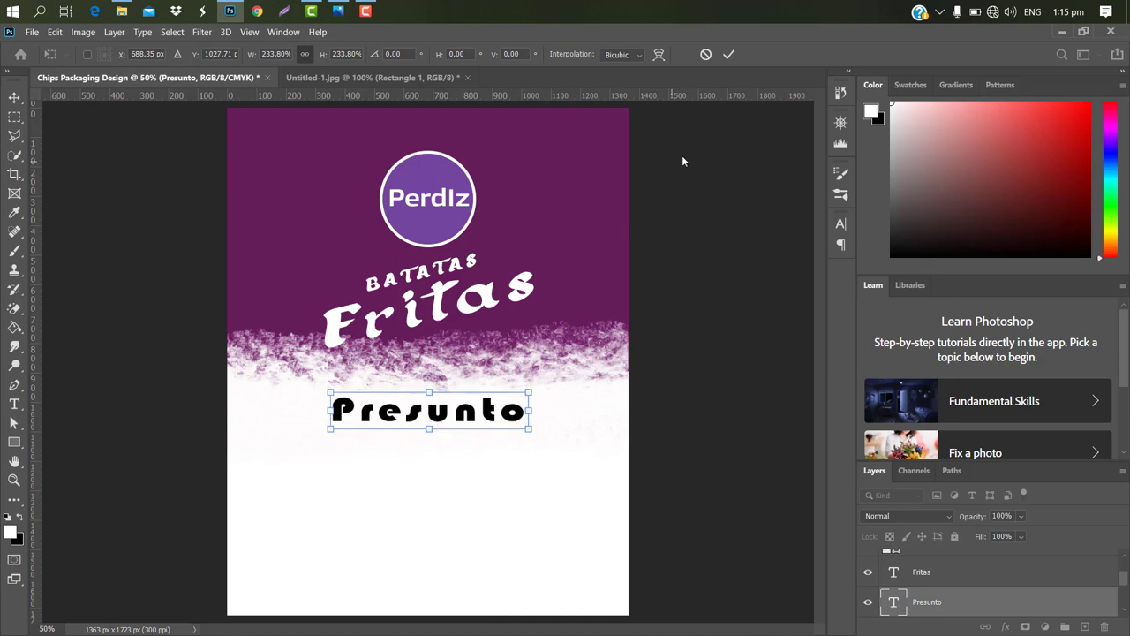
pyautogui.press('Up')
pyautogui.press('Up')
pyautogui.press('Up')
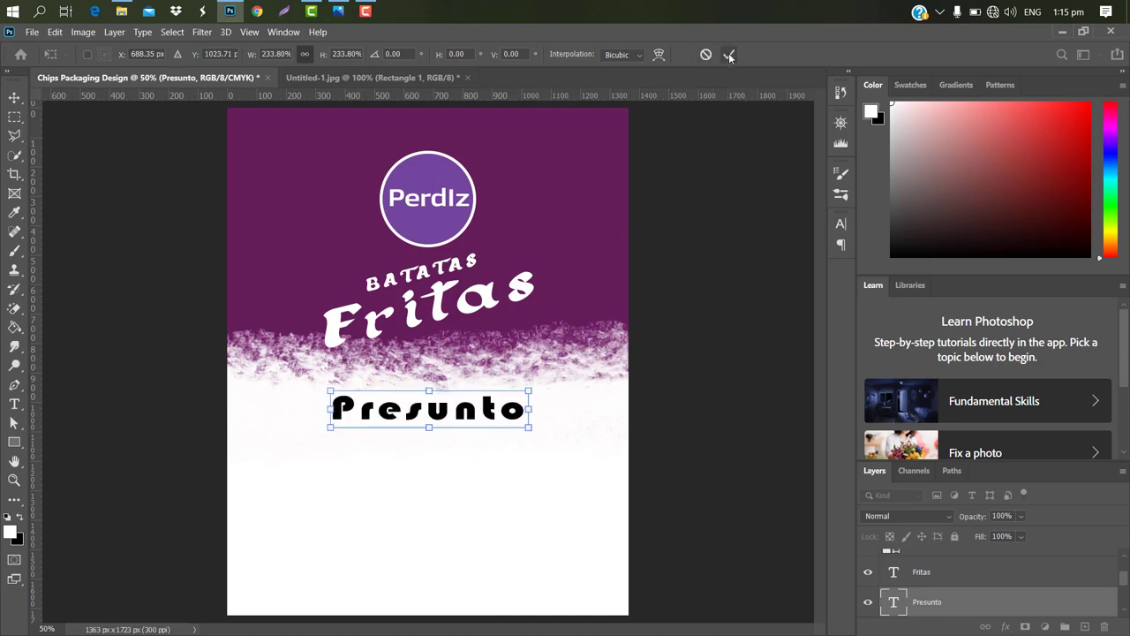
# Commit the Presunto resize and add a SPYCY CHIPS text line below it.
pyautogui.click(728, 54)
pyautogui.press('t')
pyautogui.click(357, 435)
pyautogui.write('s')
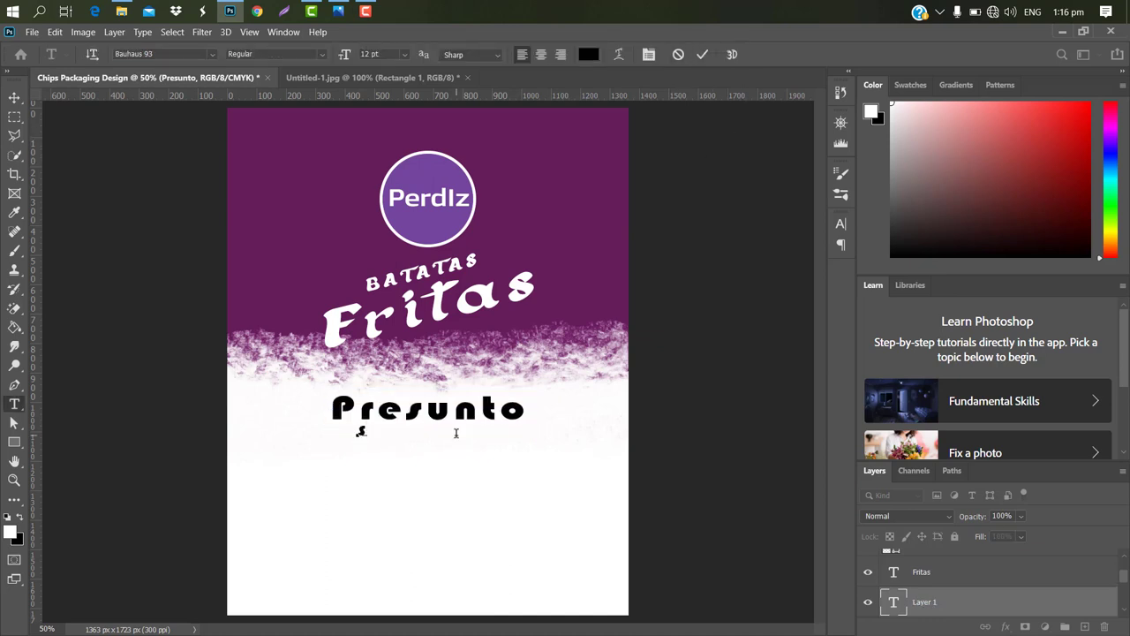
pyautogui.write('e')
pyautogui.write('y ')
pyautogui.write('chip')
pyautogui.click(703, 55)
# Set the SPYCY CHIPS text colour to dark grey (#545050).
pyautogui.click(841, 224)
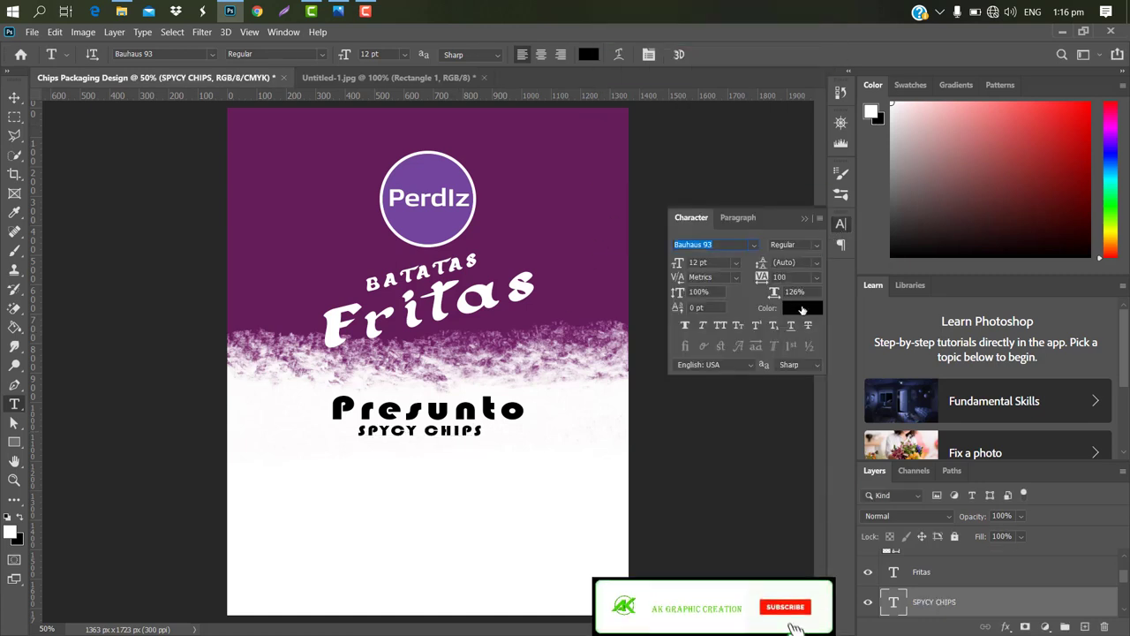
pyautogui.click(802, 309)
pyautogui.click(753, 225)
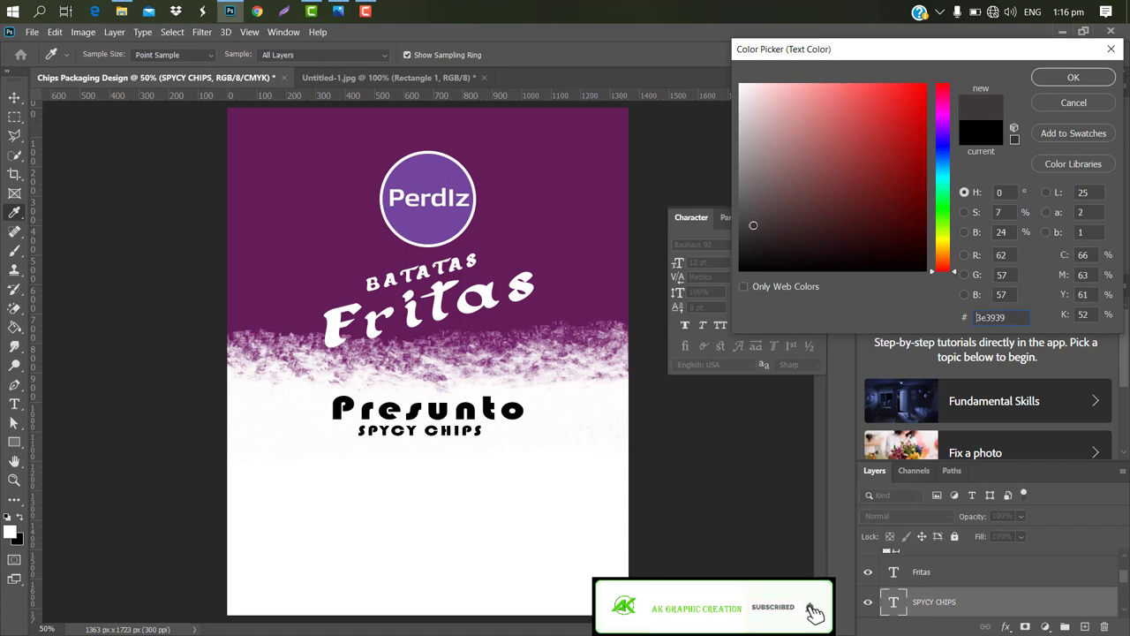
pyautogui.click(1074, 77)
pyautogui.click(841, 224)
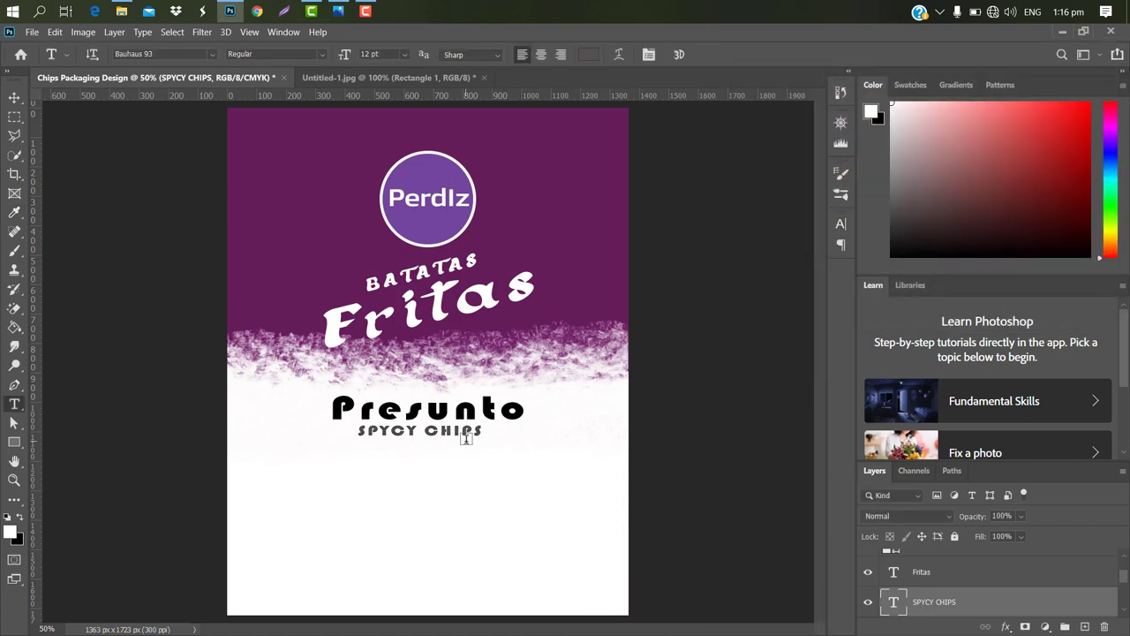
# Shrink SPYCY CHIPS to about 94%, nudge it down slightly, then minimize Photoshop.
pyautogui.hotkey('ctrl', 't')
pyautogui.moveTo(466, 439); pyautogui.dragTo(451, 433)
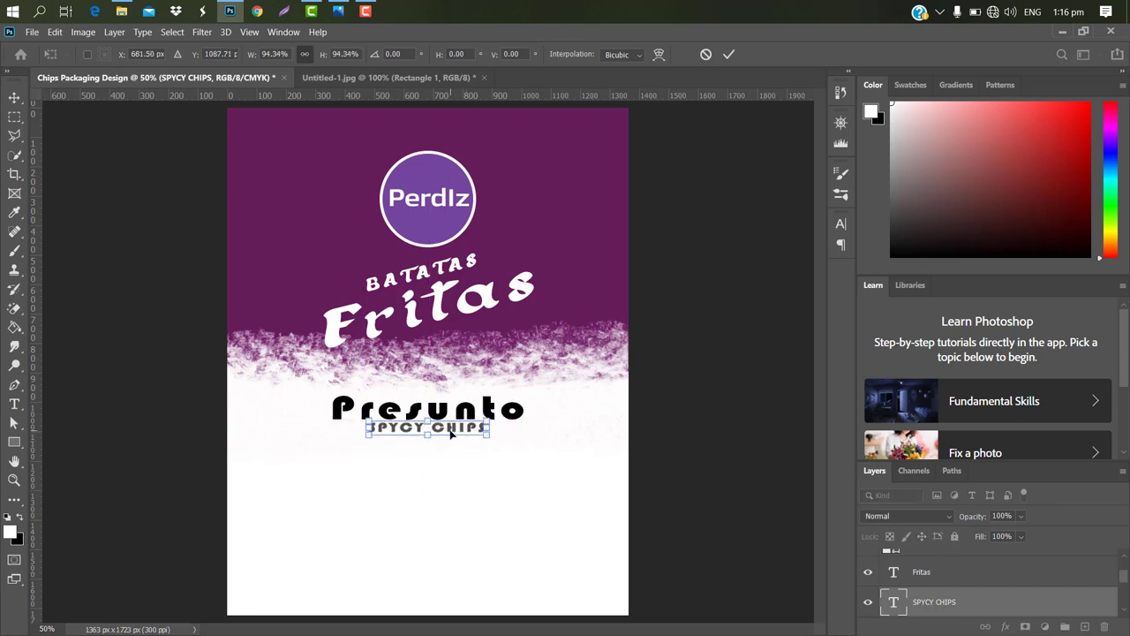
pyautogui.hotkey('shift', 'Down')
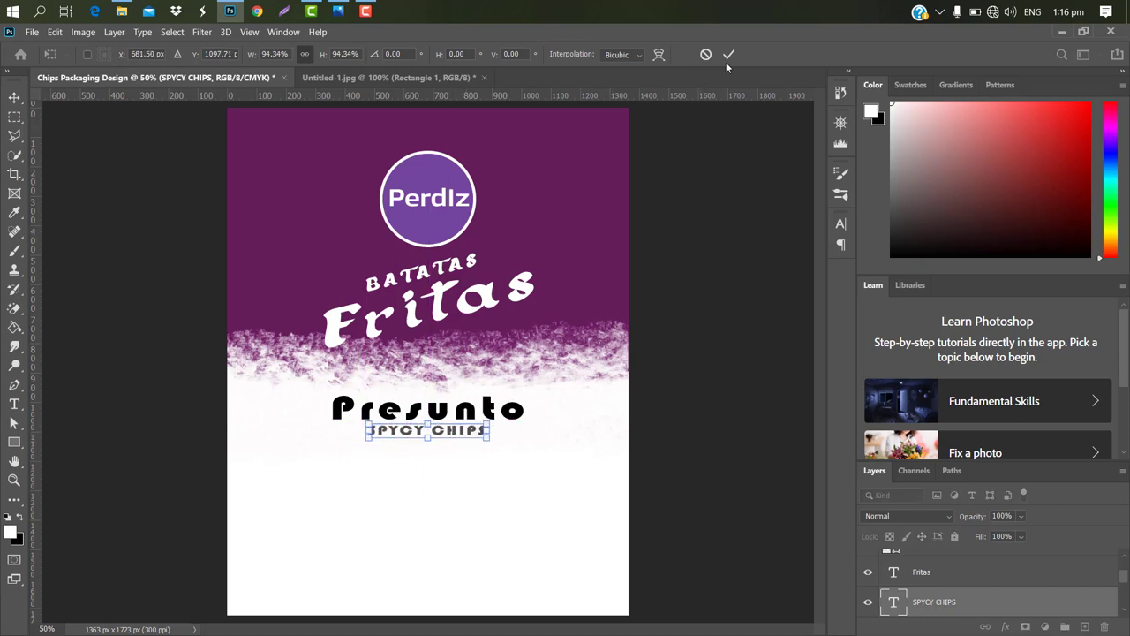
pyautogui.click(726, 57)
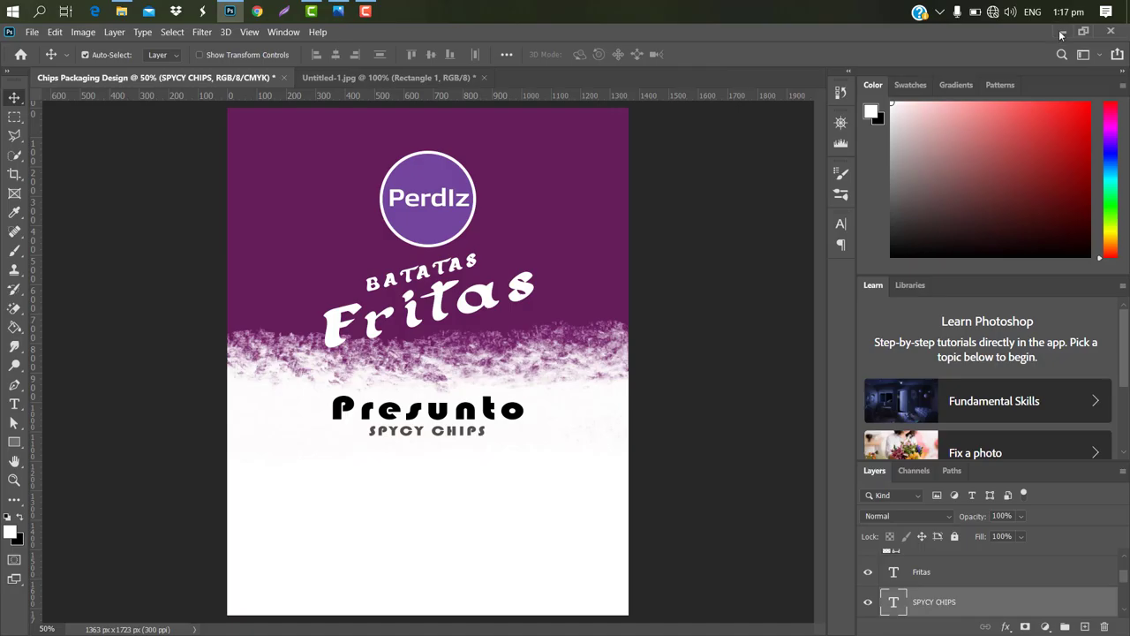
pyautogui.click(1062, 33)
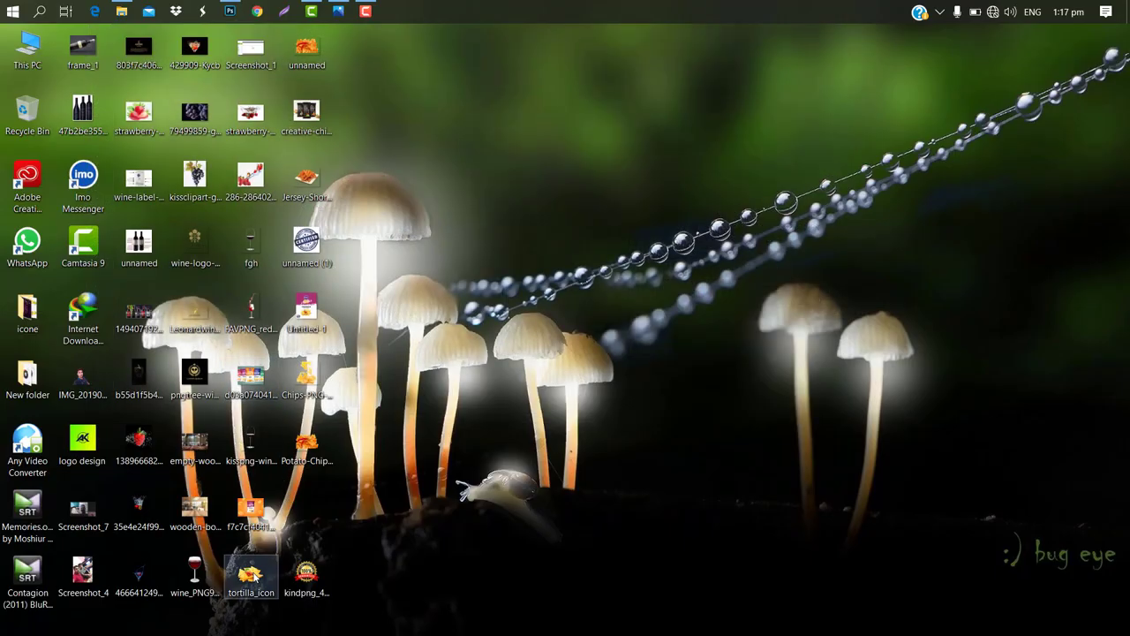
# Place the tortilla_icon image into the design beneath the text layers.
pyautogui.moveTo(250, 578); pyautogui.dragTo(890, 476)
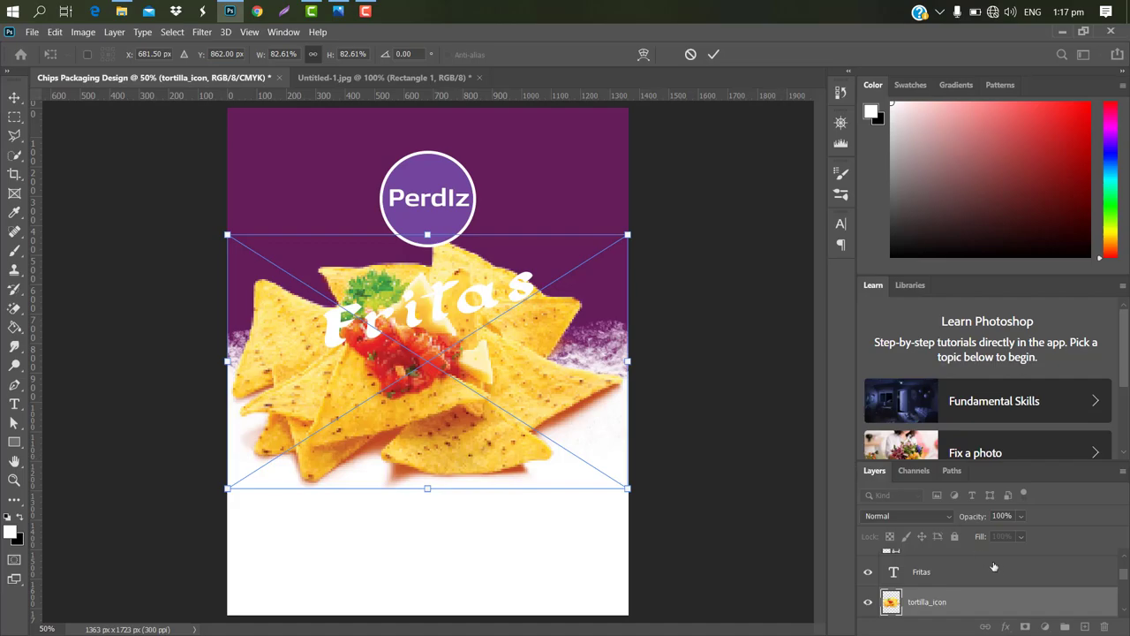
pyautogui.press('Return')
pyautogui.hotkey('ctrl', '[')
pyautogui.hotkey('ctrl', '[')
pyautogui.hotkey('ctrl', '[')
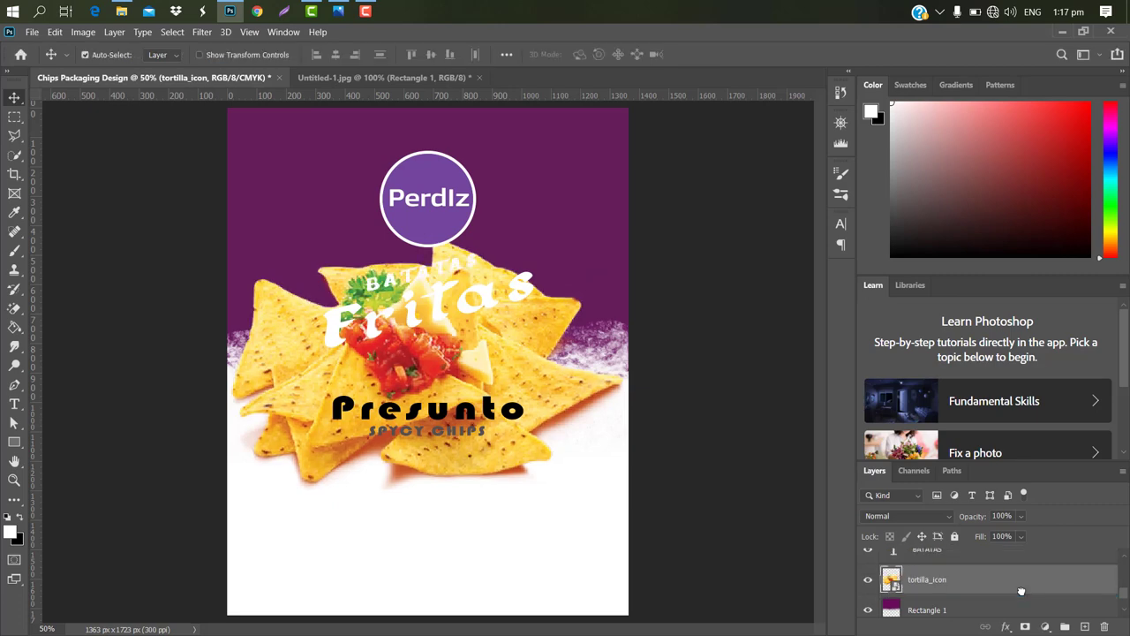
pyautogui.press('ctrl')
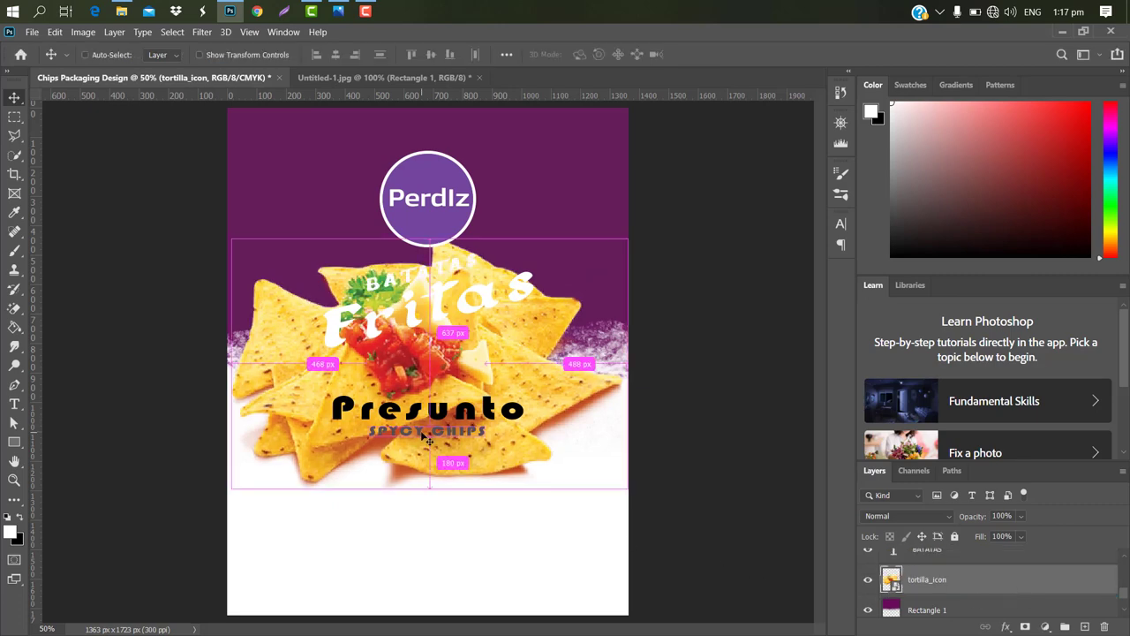
# Shrink the tortilla chips photo and move it lower, then minimize Photoshop.
pyautogui.hotkey('ctrl', 't')
pyautogui.moveTo(427, 438); pyautogui.dragTo(402, 524)
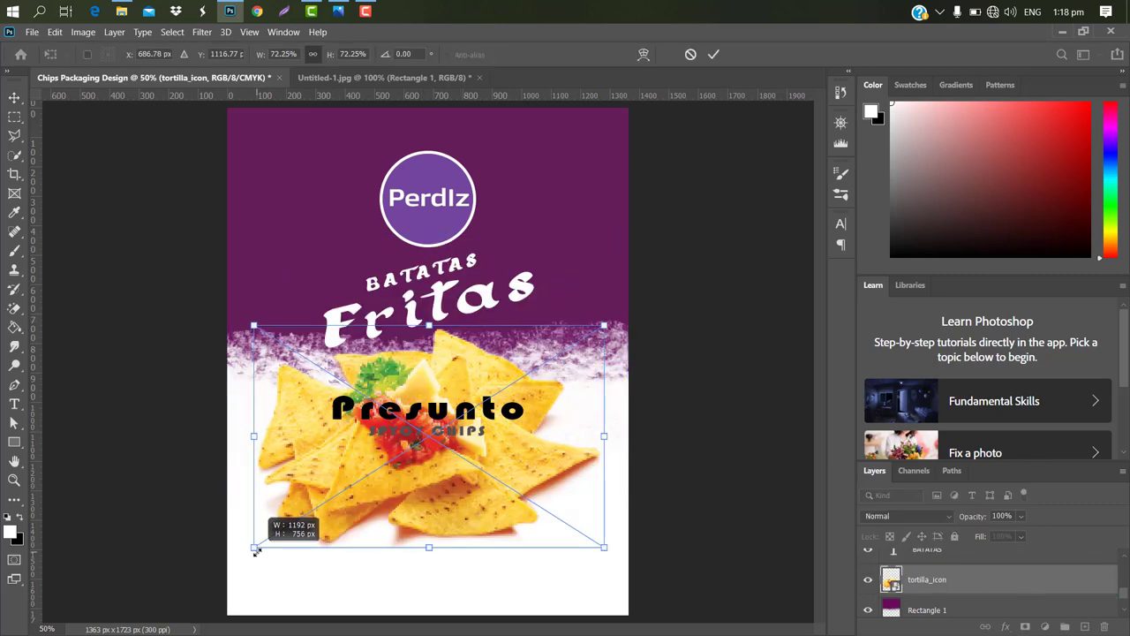
pyautogui.moveTo(207, 574)
pyautogui.mouseDown()
pyautogui.moveTo(255, 549)
pyautogui.moveTo(243, 550)
pyautogui.mouseUp()
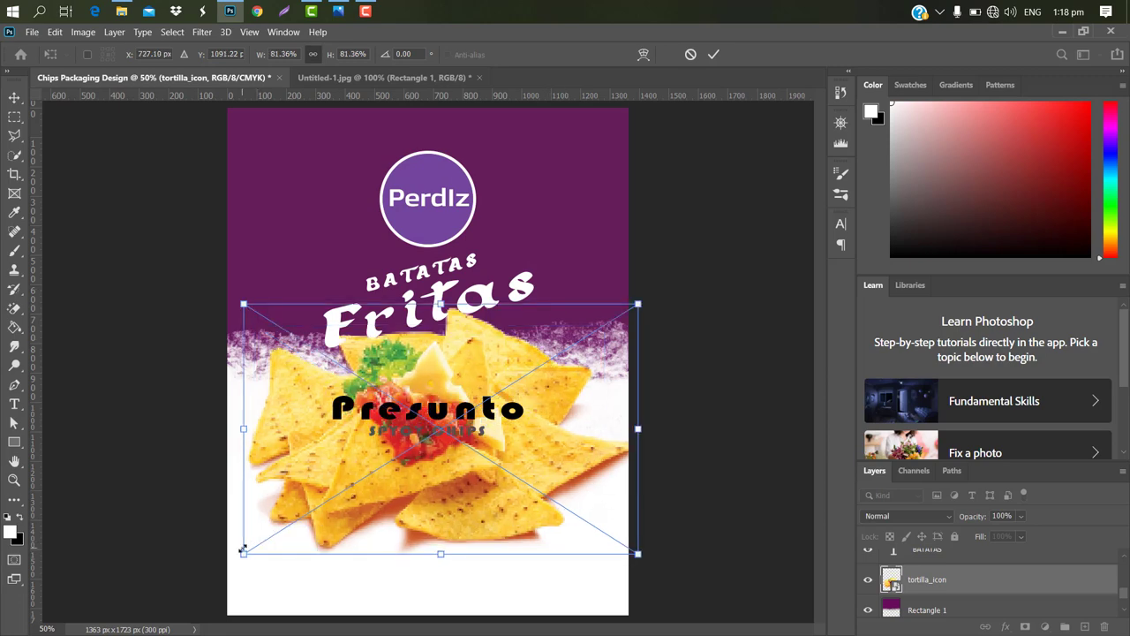
pyautogui.click(716, 54)
pyautogui.click(1062, 34)
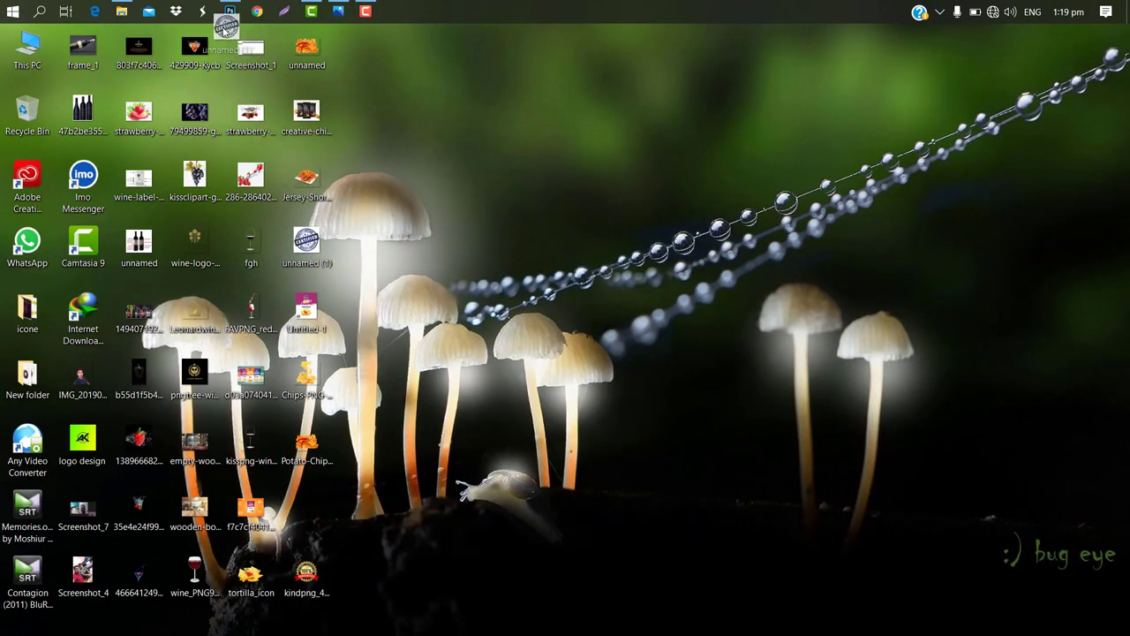
# Place the Quality Control Certified stamp image into the packaging design.
pyautogui.click(230, 11)
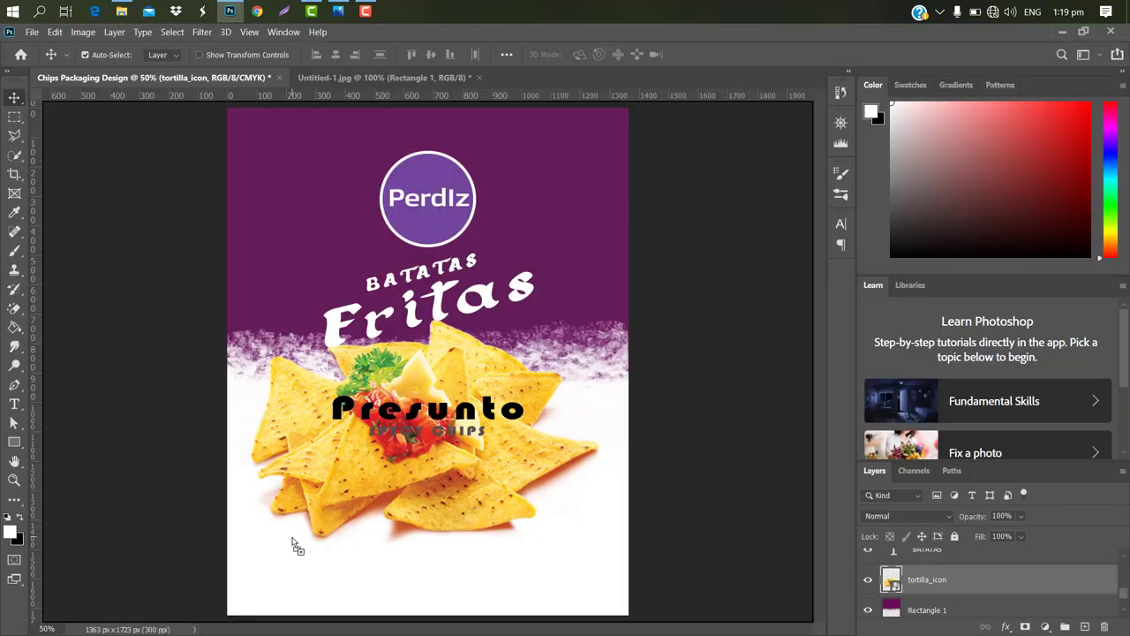
pyautogui.moveTo(294, 542); pyautogui.dragTo(295, 542)
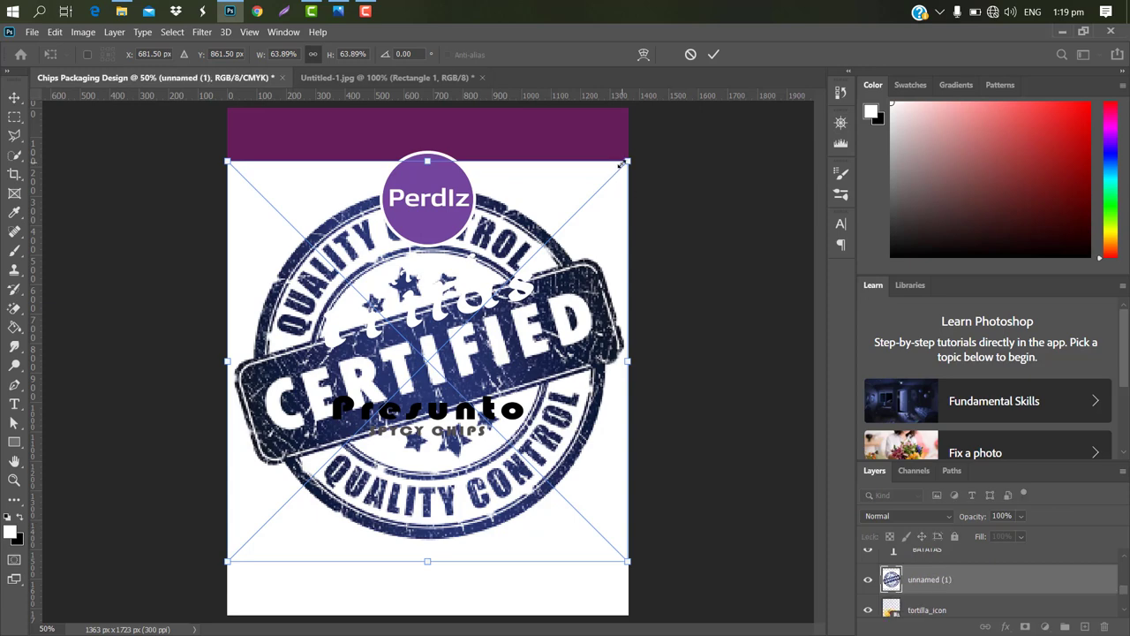
pyautogui.moveTo(624, 162); pyautogui.dragTo(369, 363)
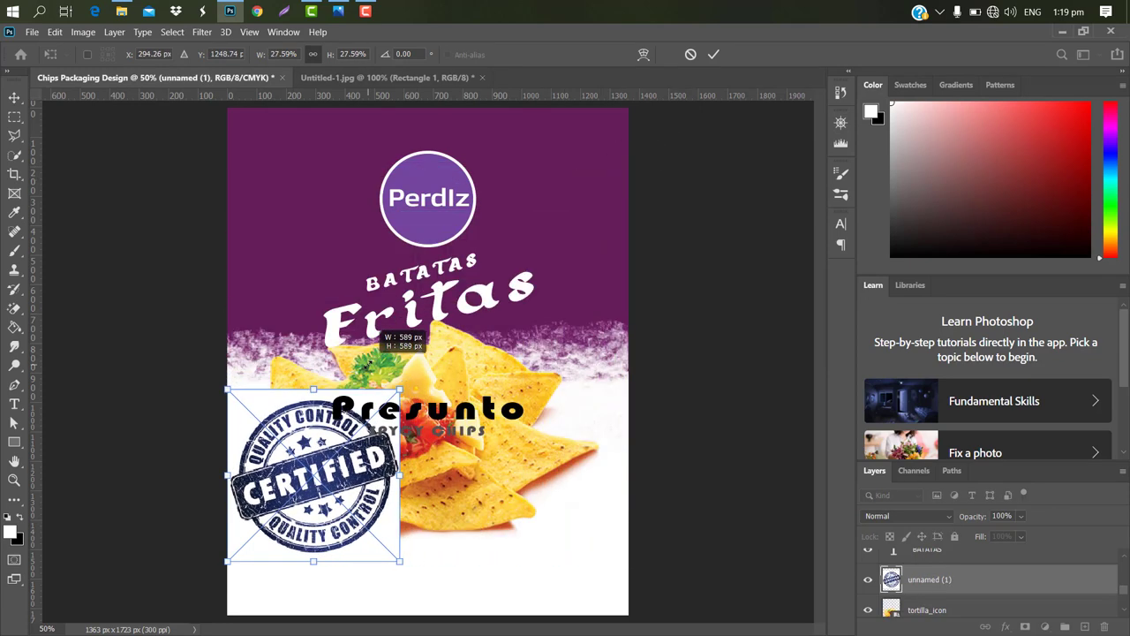
pyautogui.moveTo(368, 364)
pyautogui.mouseDown()
pyautogui.moveTo(574, 247)
pyautogui.moveTo(491, 298)
pyautogui.mouseUp()
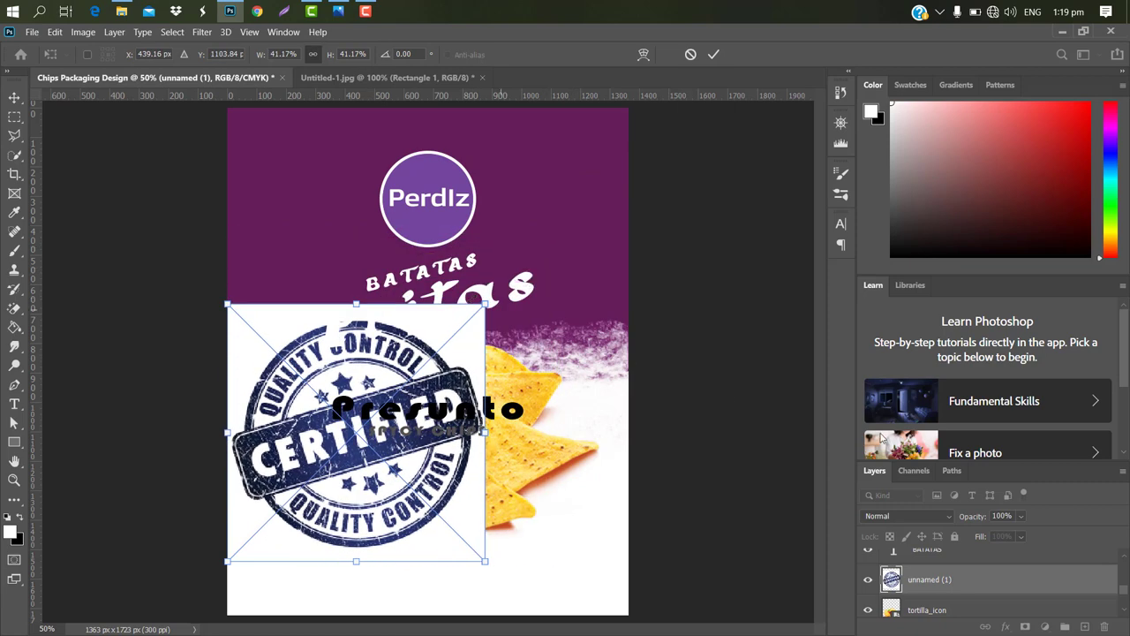
pyautogui.click(713, 54)
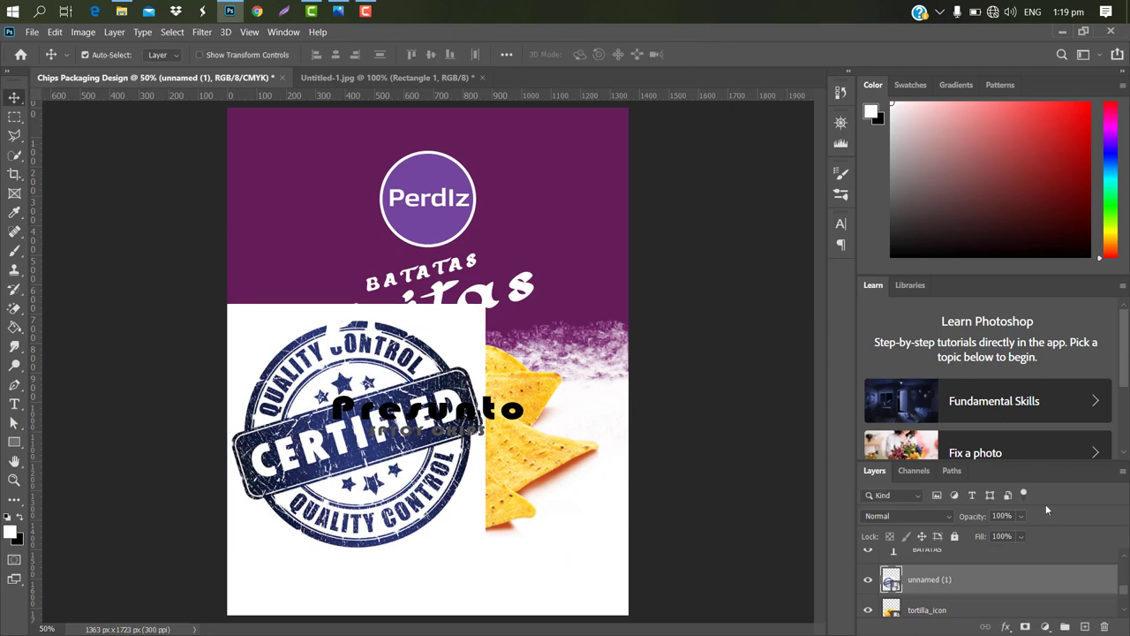
# Rasterize the stamp layer and remove its white background with the Magic Eraser.
pyautogui.rightClick(1014, 588)
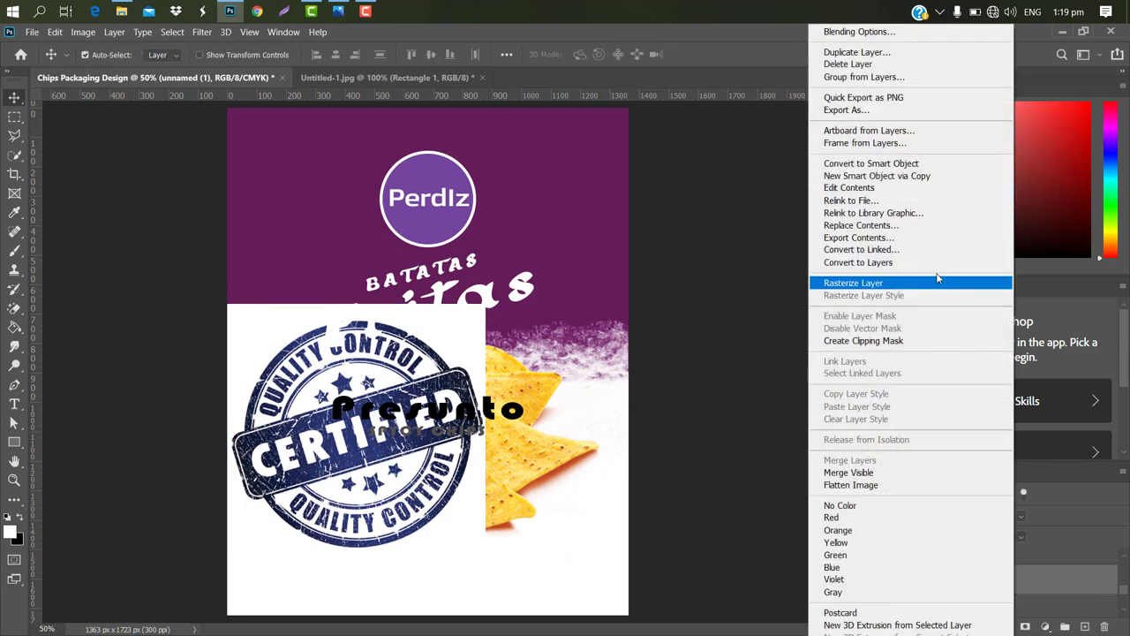
pyautogui.click(882, 282)
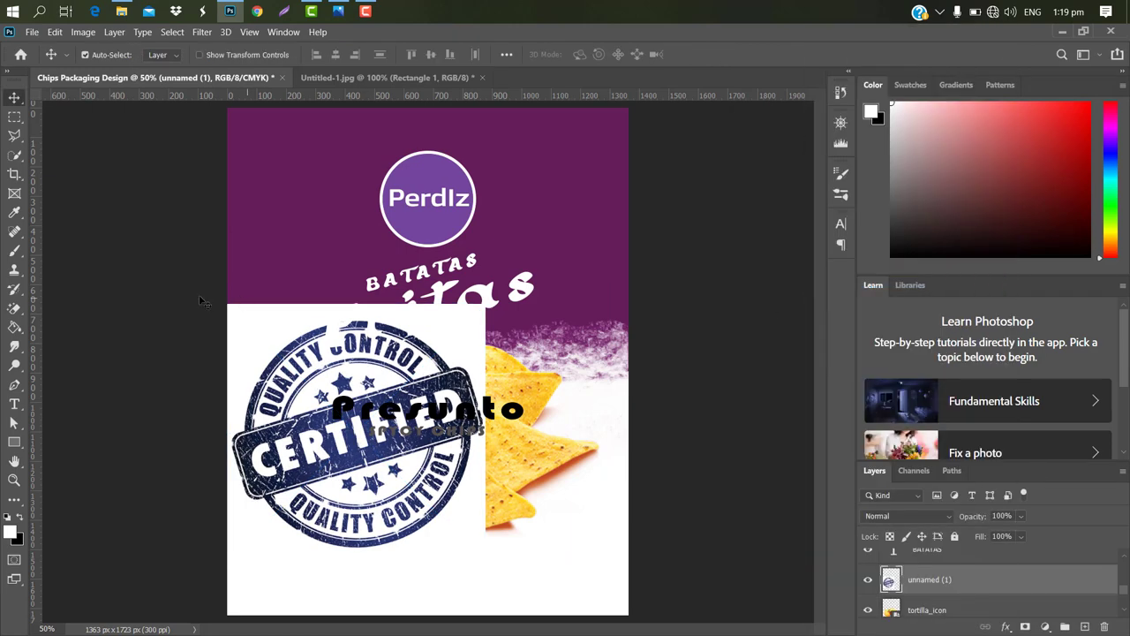
pyautogui.click(21, 309)
pyautogui.click(60, 340)
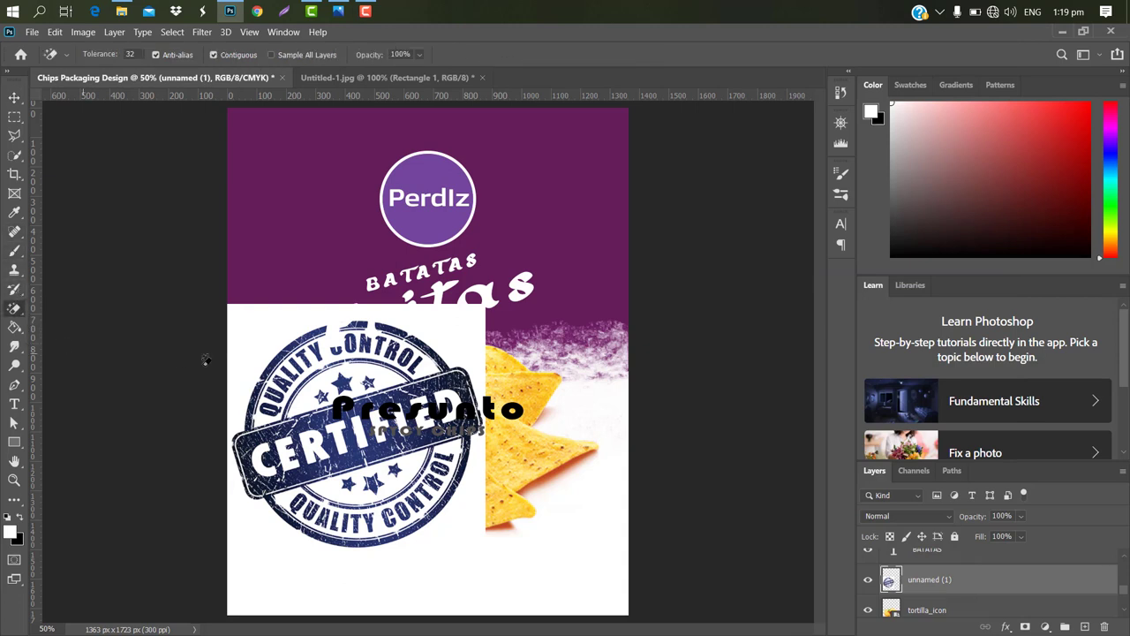
pyautogui.click(252, 353)
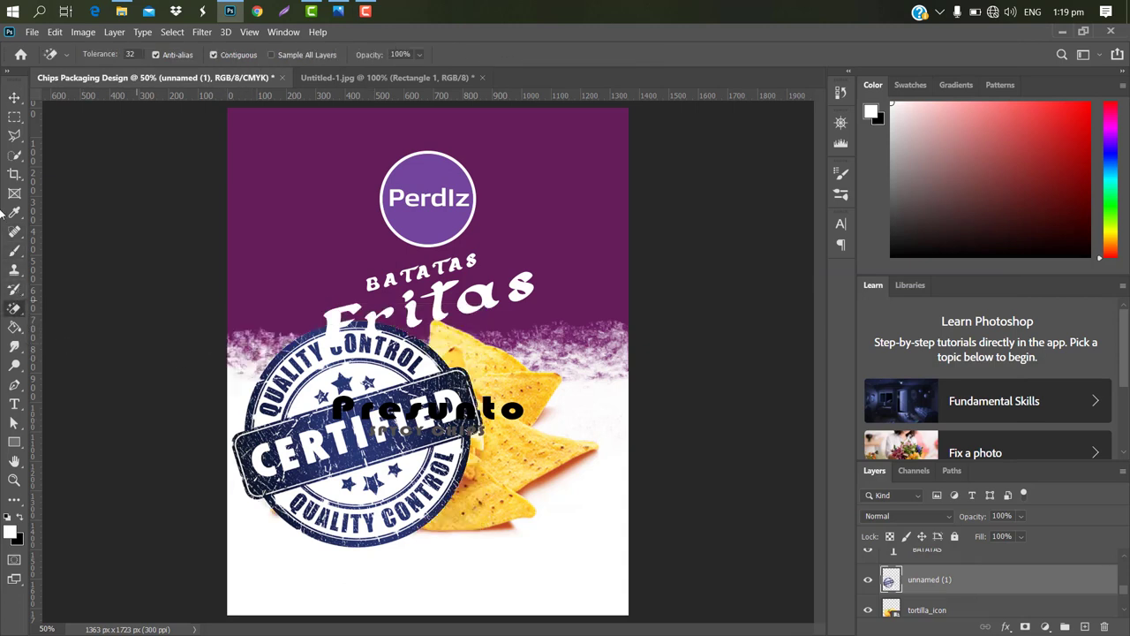
pyautogui.click(14, 97)
# Shrink the stamp into the bottom-left corner of the package.
pyautogui.hotkey('ctrl', 't')
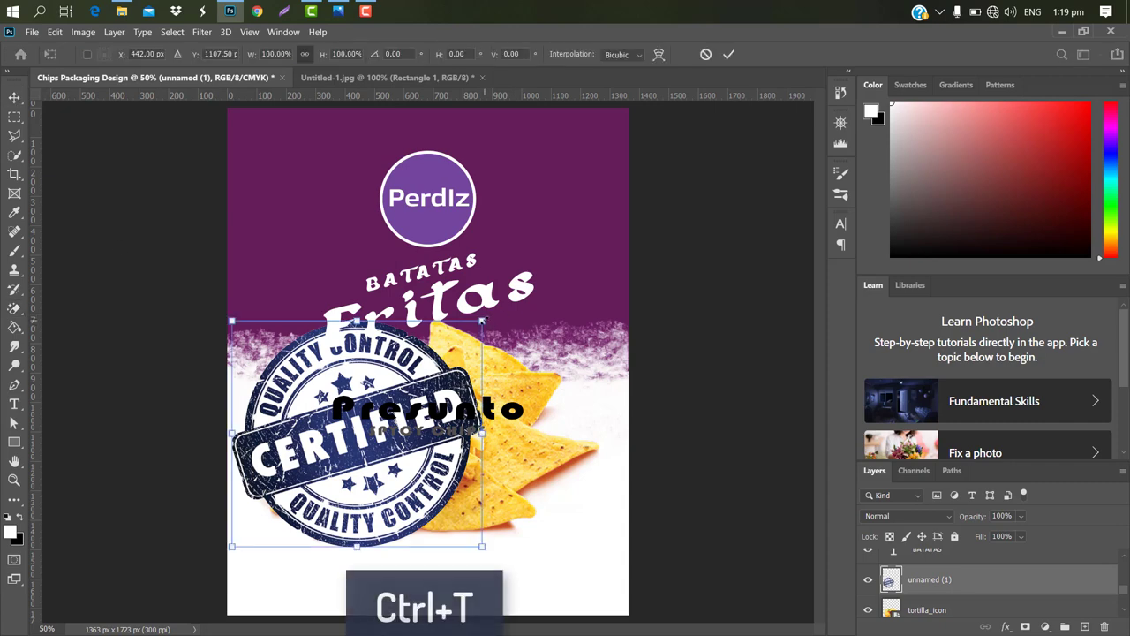
pyautogui.moveTo(482, 322); pyautogui.dragTo(309, 476)
pyautogui.moveTo(259, 543)
pyautogui.mouseDown()
pyautogui.moveTo(263, 588)
pyautogui.moveTo(274, 563)
pyautogui.mouseUp()
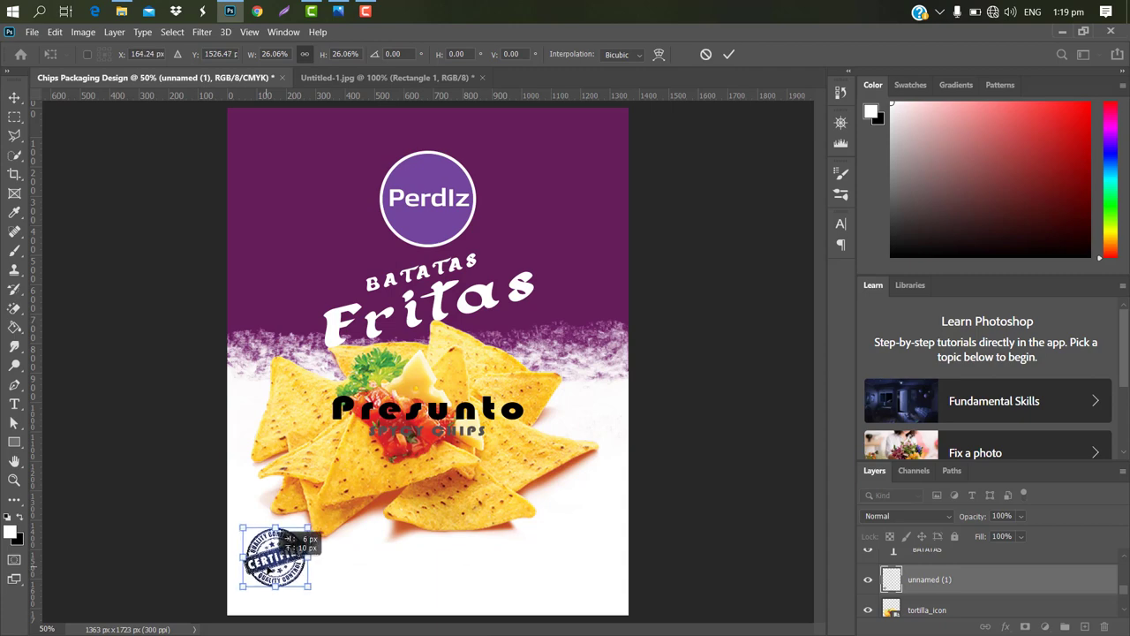
pyautogui.click(728, 54)
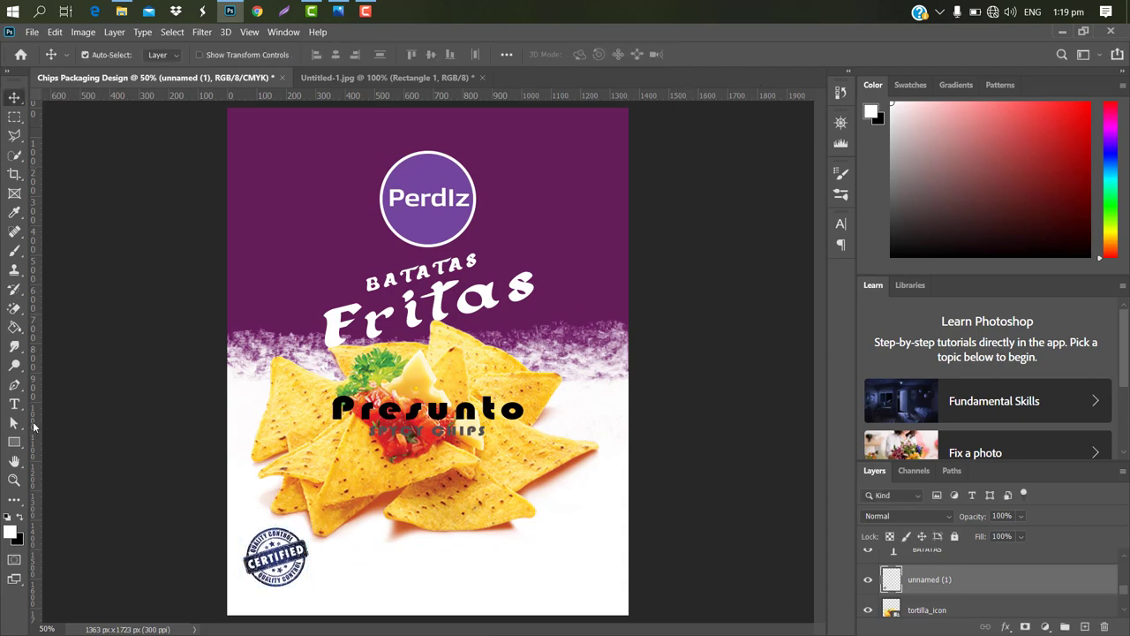
# Draw a rectangle near the page bottom with rounded left corners and square right corners.
pyautogui.click(14, 441)
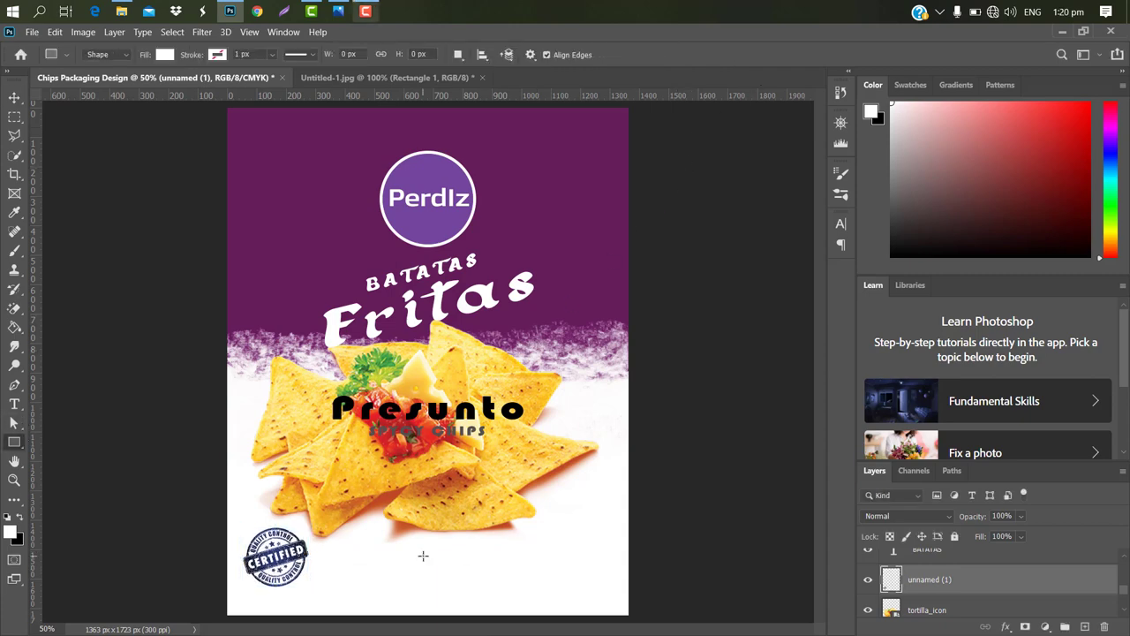
pyautogui.moveTo(423, 556)
pyautogui.mouseDown()
pyautogui.moveTo(515, 580)
pyautogui.moveTo(521, 595)
pyautogui.mouseUp()
pyautogui.click(448, 272)
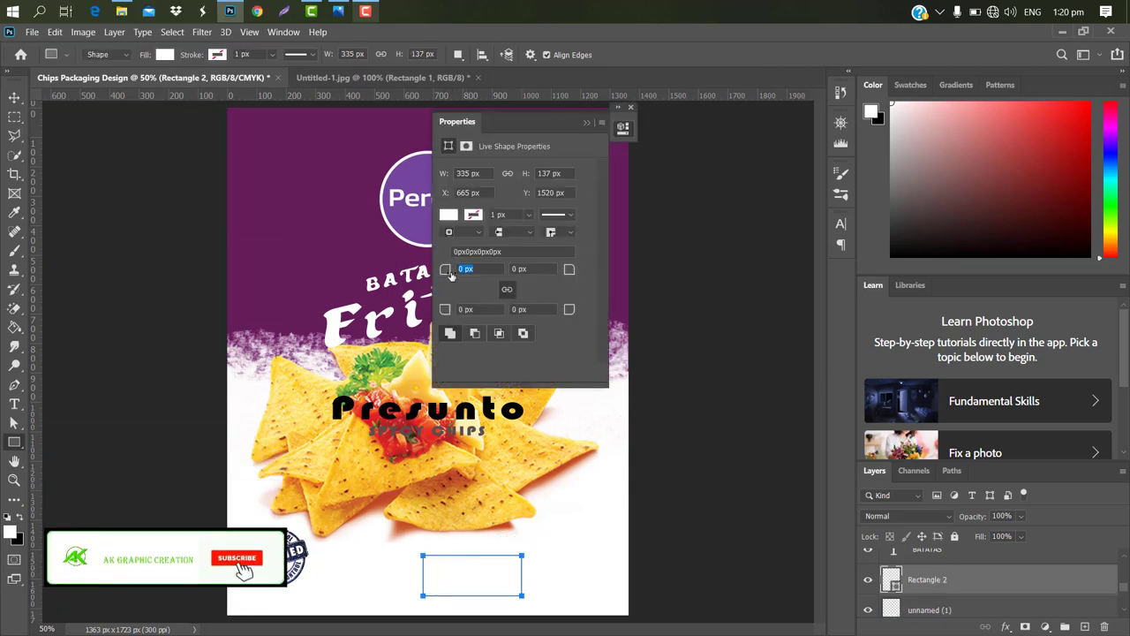
pyautogui.moveTo(450, 275); pyautogui.dragTo(553, 272)
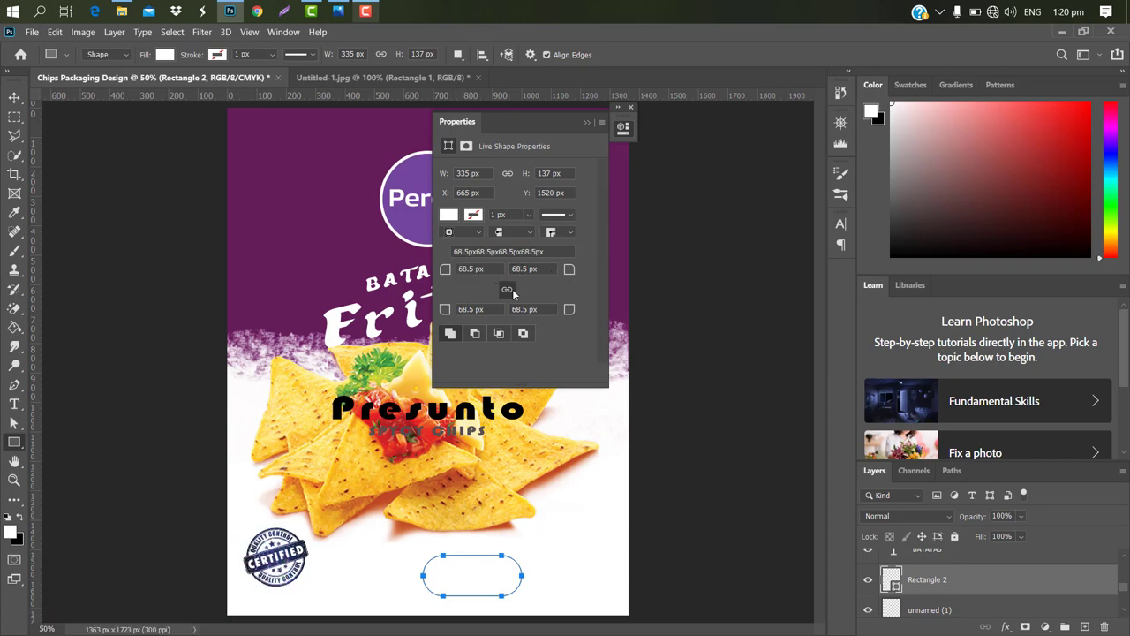
pyautogui.click(525, 269)
pyautogui.write('0')
pyautogui.press('Return')
pyautogui.click(525, 309)
pyautogui.write('0')
pyautogui.press('Return')
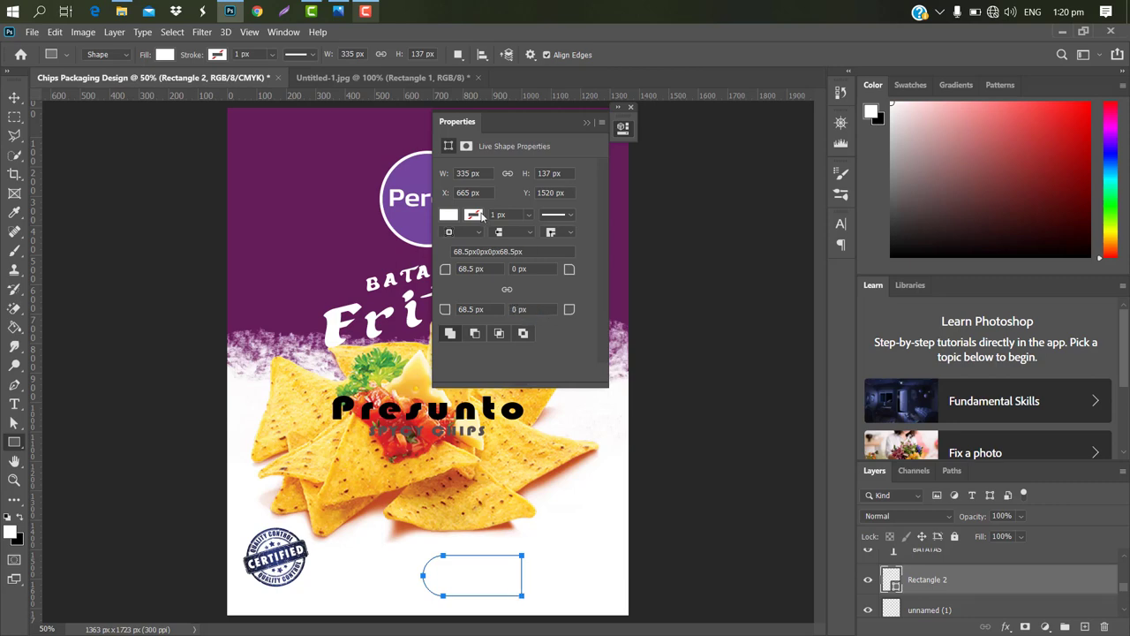
# Give the shape a black outline about 7.41 px thick.
pyautogui.click(479, 216)
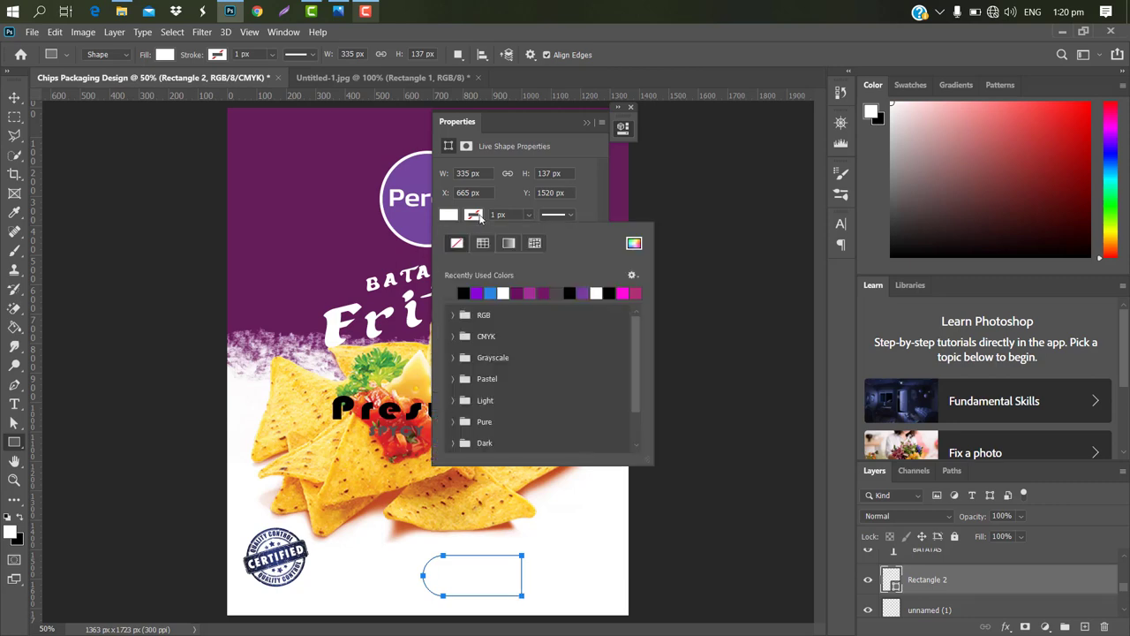
pyautogui.click(464, 293)
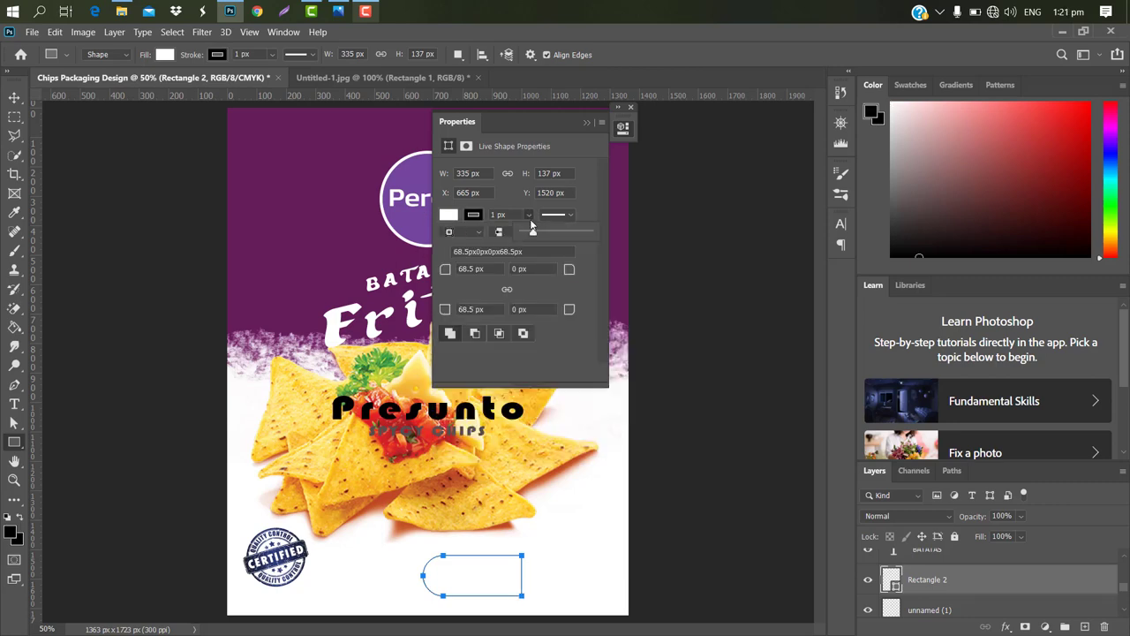
pyautogui.moveTo(532, 233); pyautogui.dragTo(540, 226)
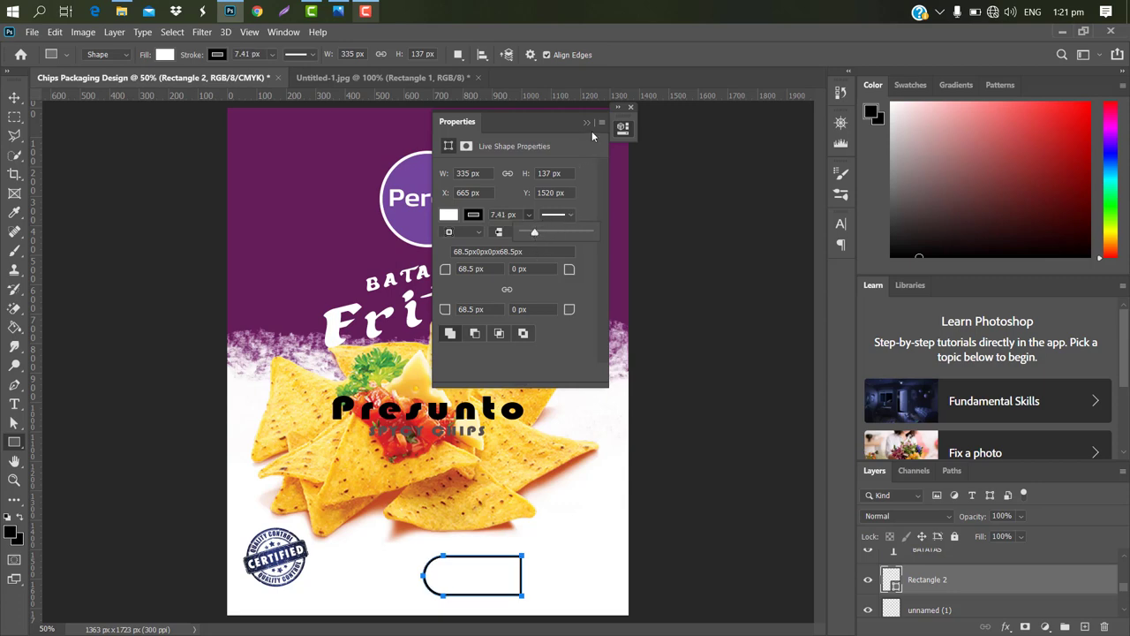
pyautogui.click(631, 107)
# Move the rounded box to the bottom-right edge of the package.
pyautogui.hotkey('ctrl', 't')
pyautogui.moveTo(482, 580); pyautogui.dragTo(585, 558)
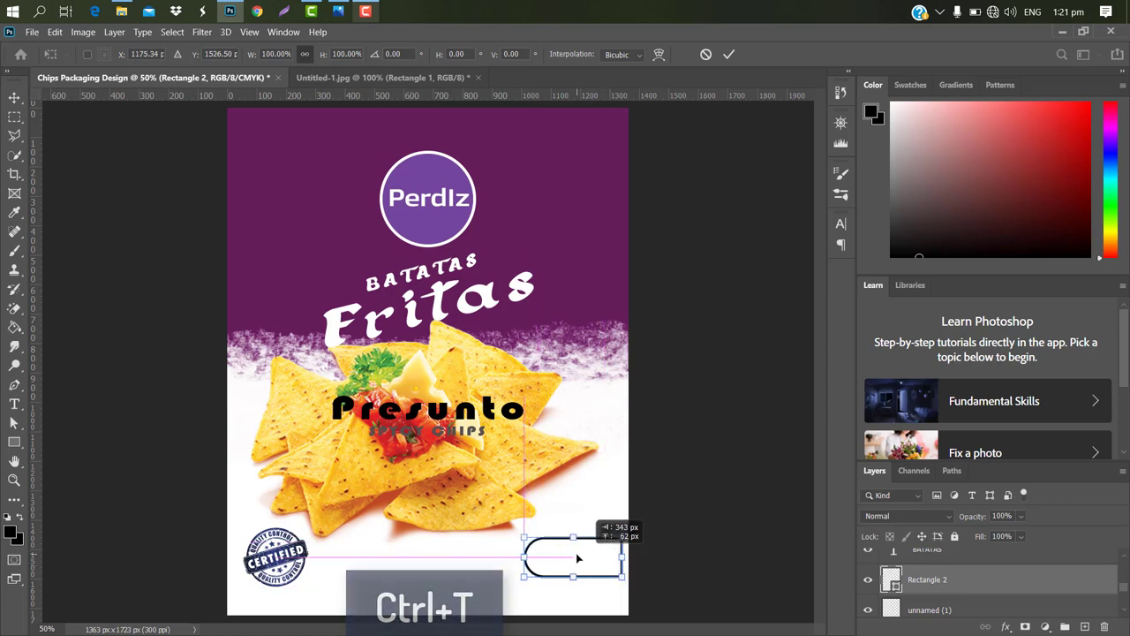
pyautogui.moveTo(584, 558); pyautogui.dragTo(572, 558)
pyautogui.click(728, 53)
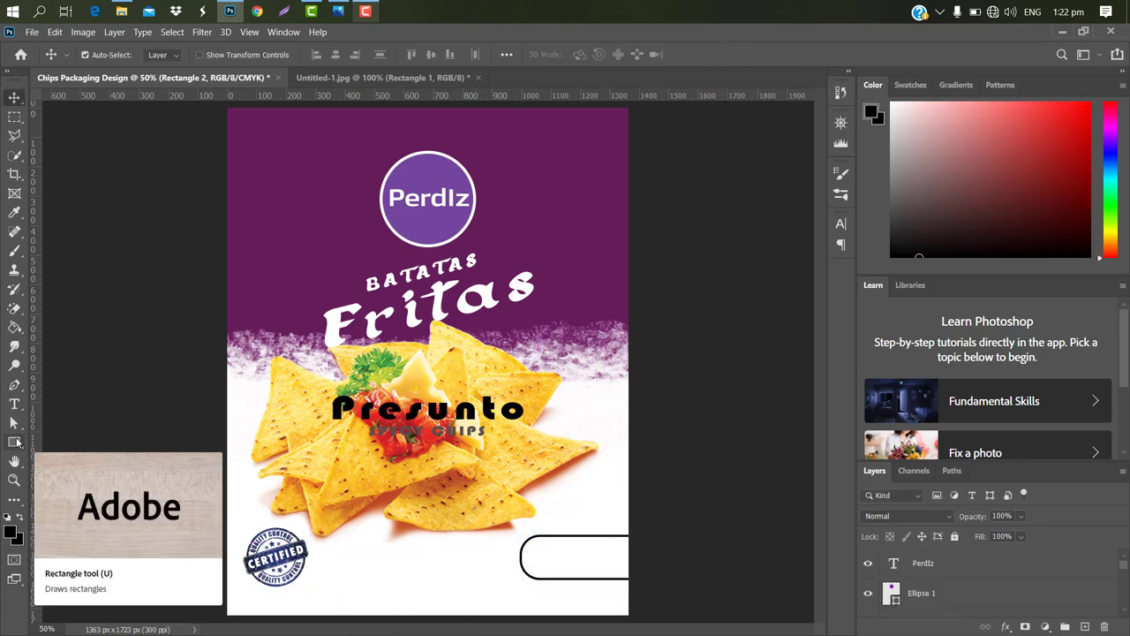
# Add black 10gm text inside the rounded box, undoing a trial 184% enlargement.
pyautogui.click(15, 404)
pyautogui.click(541, 554)
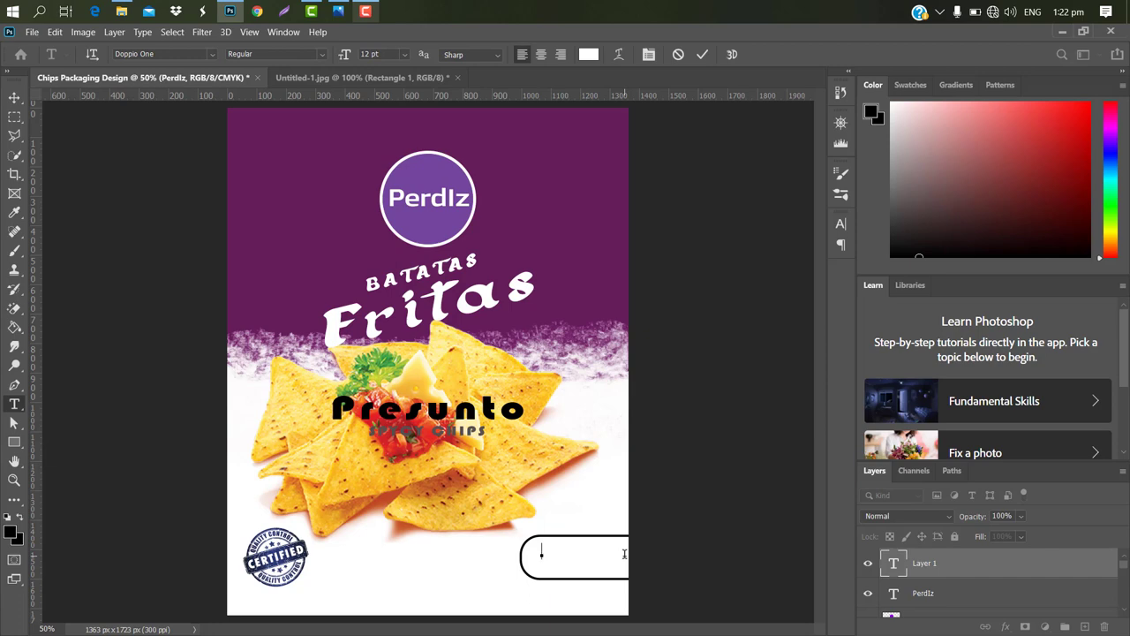
pyautogui.write('10gm')
pyautogui.click(588, 54)
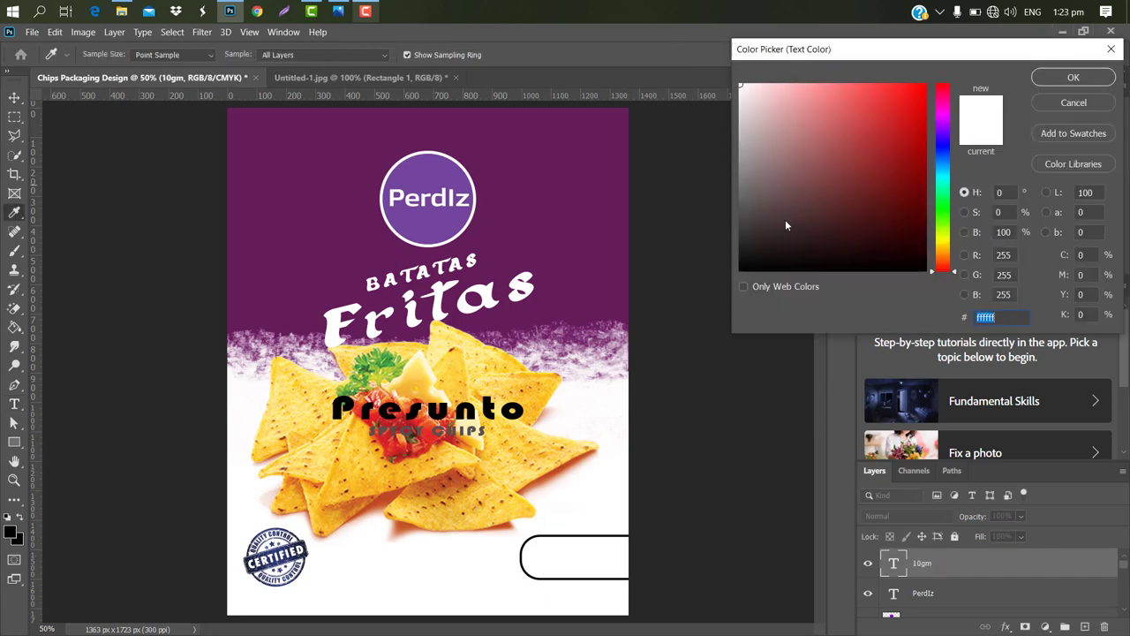
pyautogui.click(741, 270)
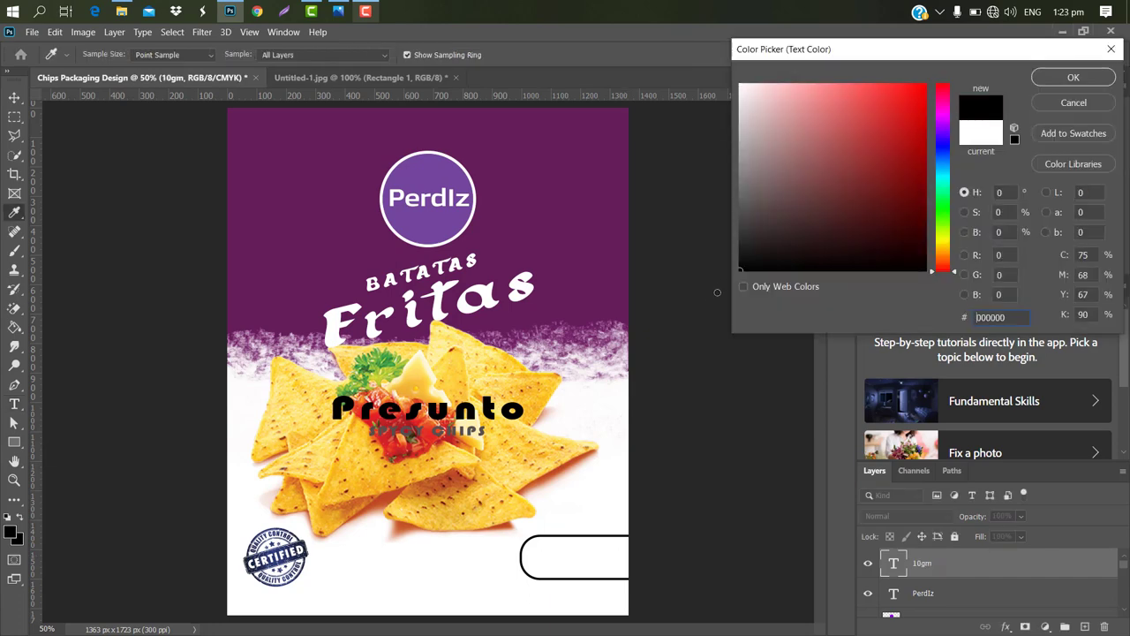
pyautogui.click(1084, 84)
pyautogui.hotkey('ctrl', 't')
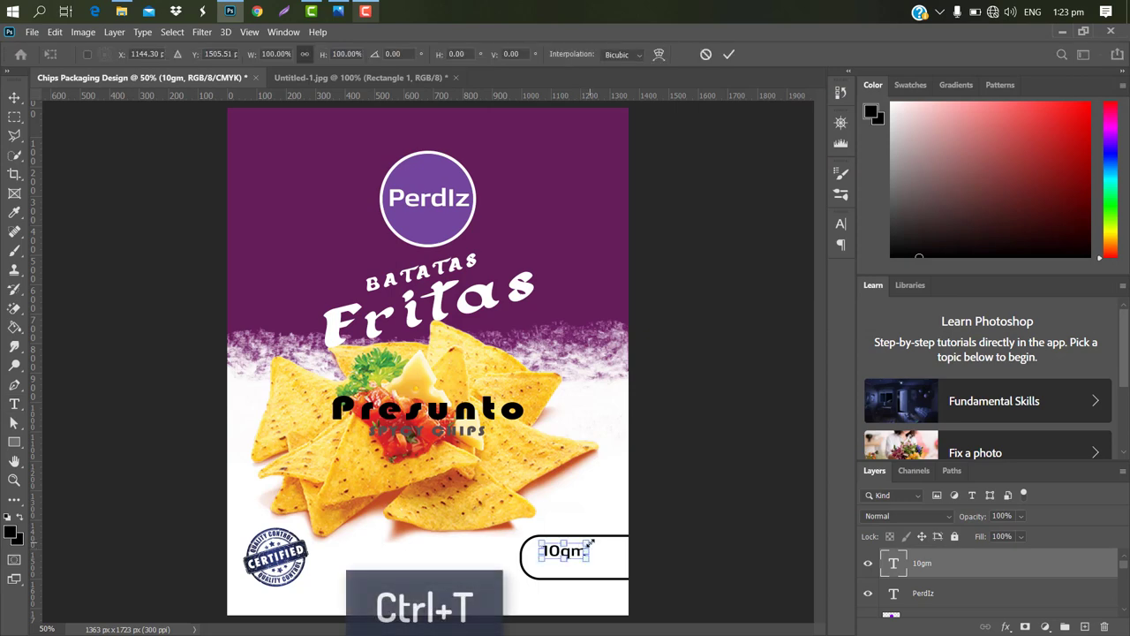
pyautogui.moveTo(592, 542); pyautogui.dragTo(625, 532)
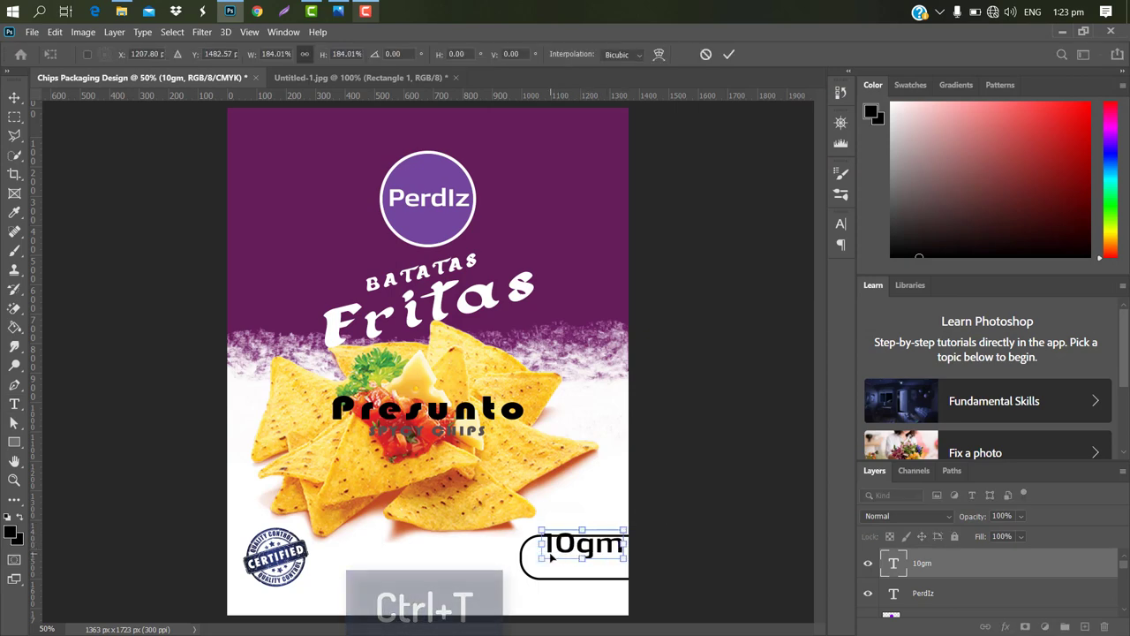
pyautogui.hotkey('ctrl', 'z')
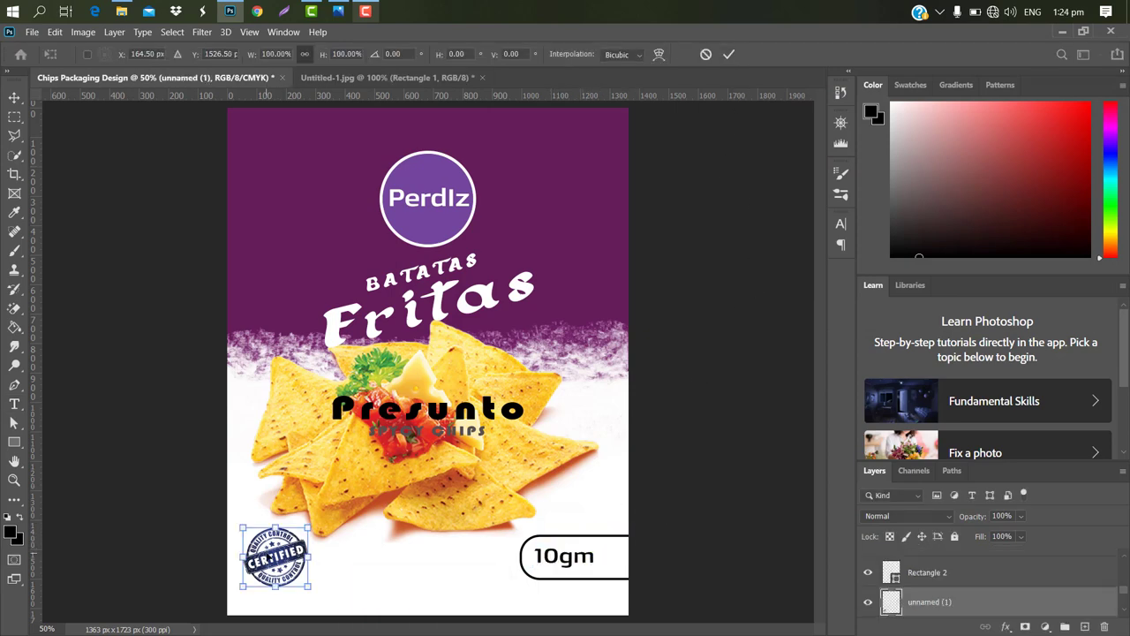
# Nudge the Certified stamp right and reposition and shrink the tortilla chips photo.
pyautogui.moveTo(265, 549); pyautogui.dragTo(269, 549)
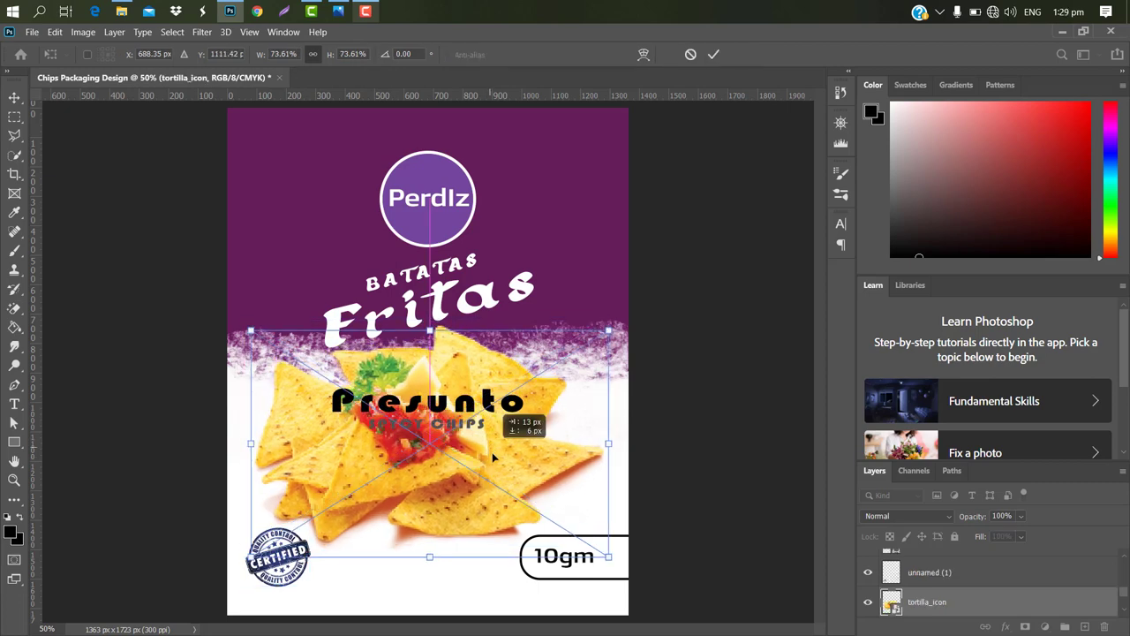
pyautogui.moveTo(485, 426); pyautogui.dragTo(498, 484)
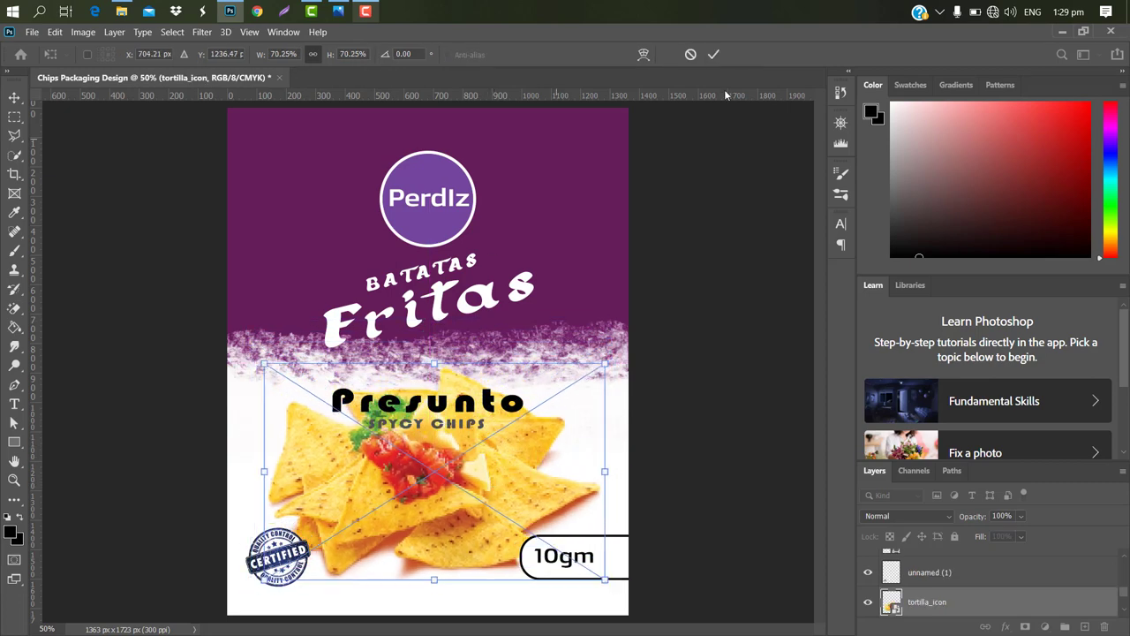
pyautogui.click(715, 56)
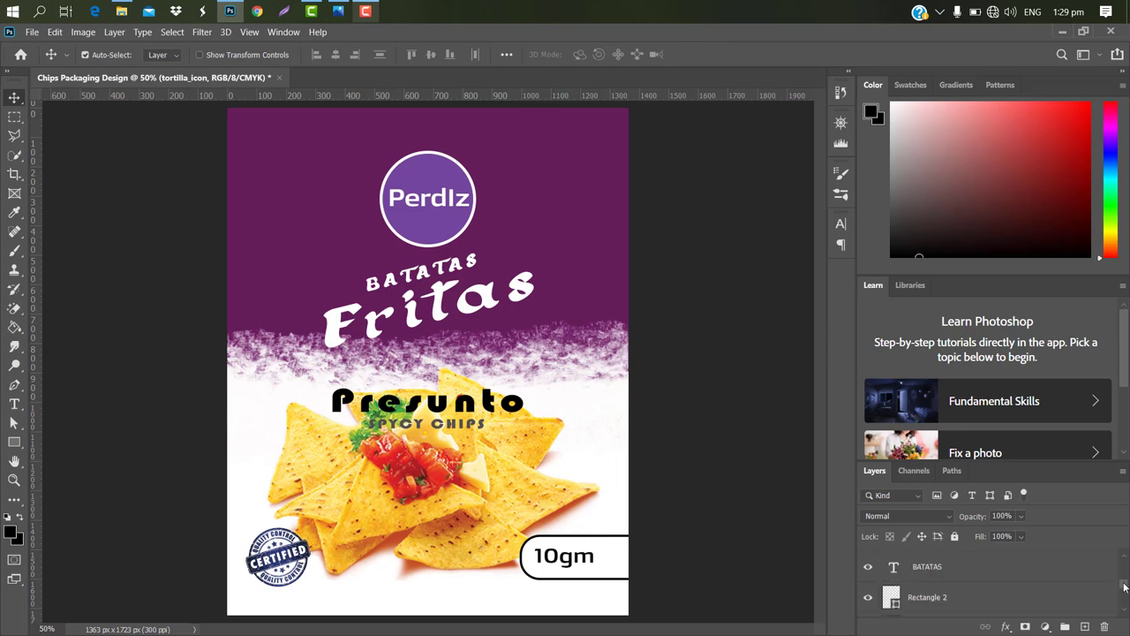
# Move the Presunto title group up to sit just below the purple band.
pyautogui.scroll(5, 1033, 595)
pyautogui.click(989, 582)
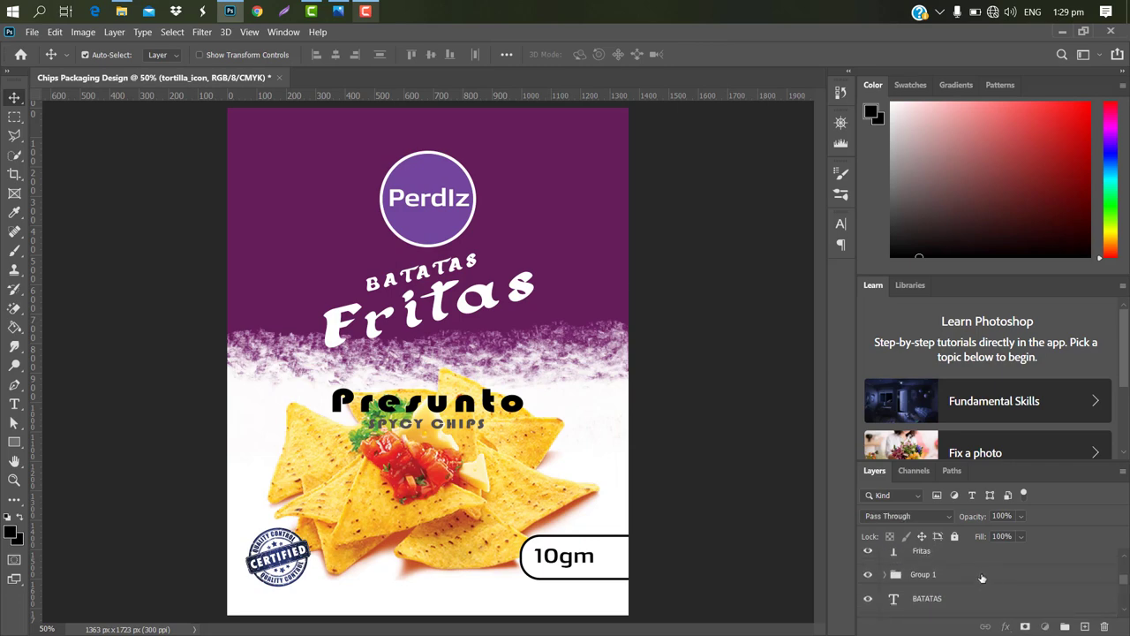
pyautogui.hotkey('ctrl', 't')
pyautogui.moveTo(445, 452); pyautogui.dragTo(440, 392)
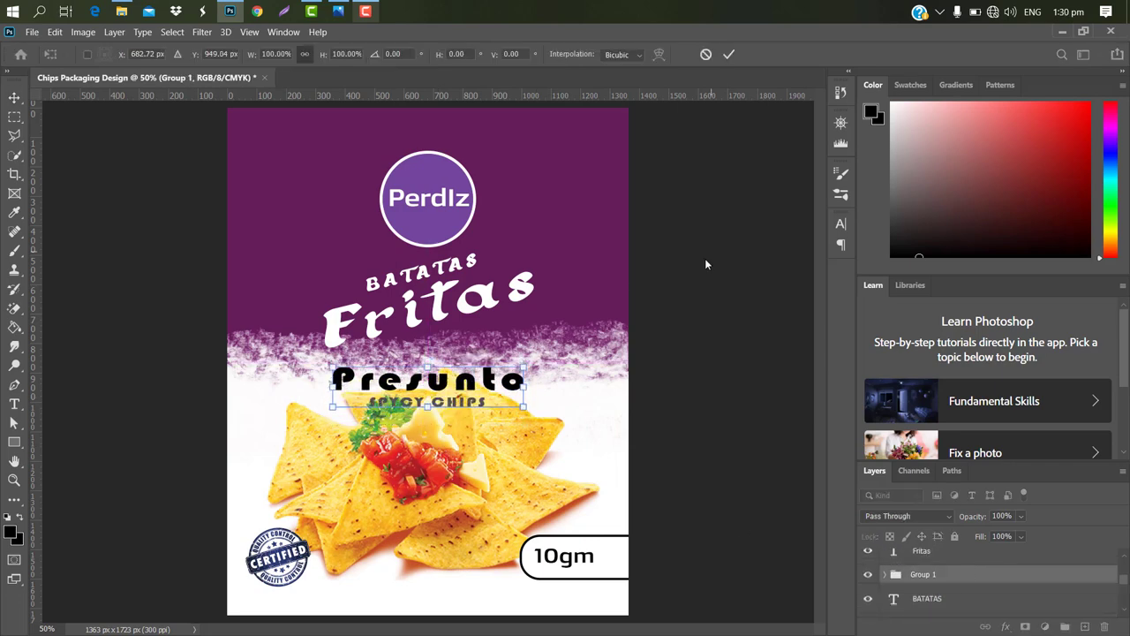
pyautogui.click(729, 55)
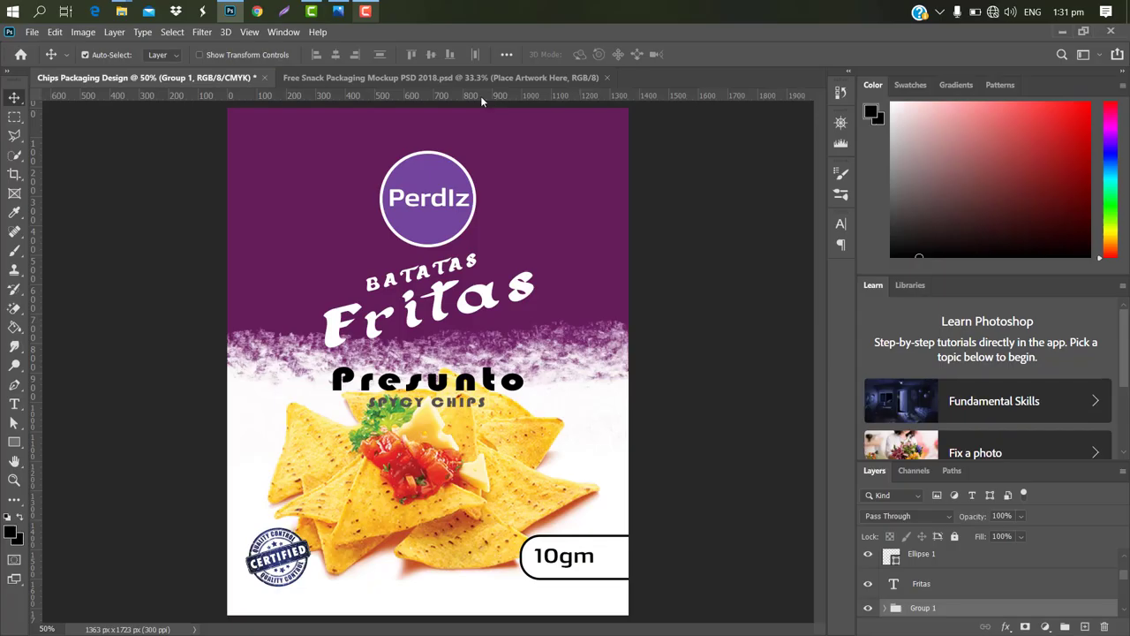
# Open the mockup's artwork smart object and drag a stamped merged copy of the design into it.
pyautogui.click(472, 80)
pyautogui.doubleClick(912, 568)
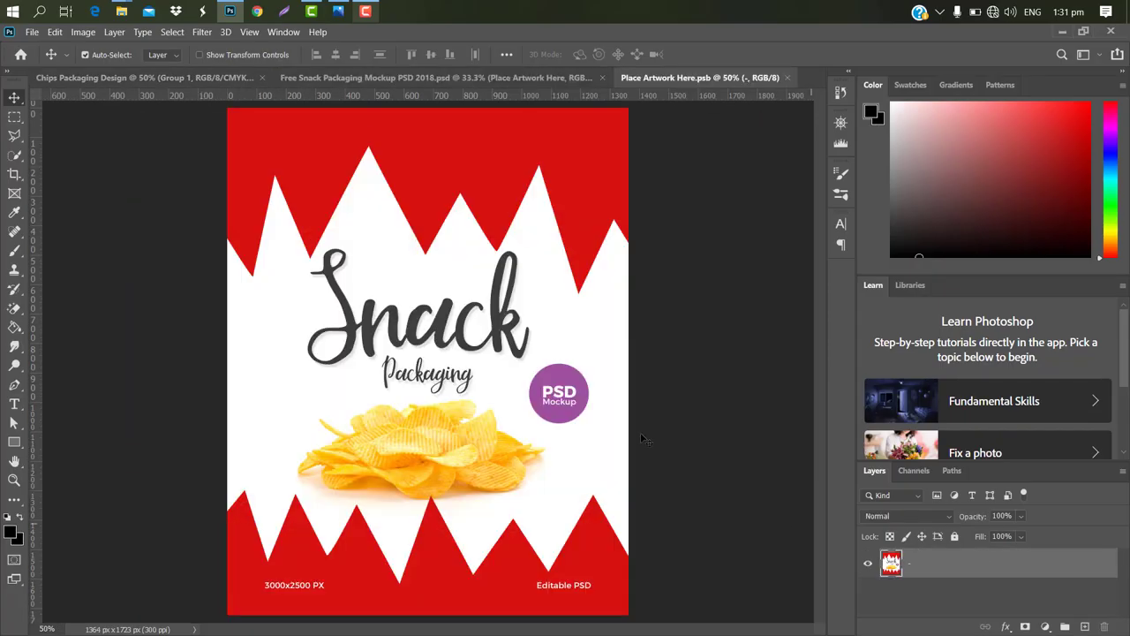
pyautogui.click(187, 77)
pyautogui.hotkey('ctrl', 'alt', 'shift', 'e')
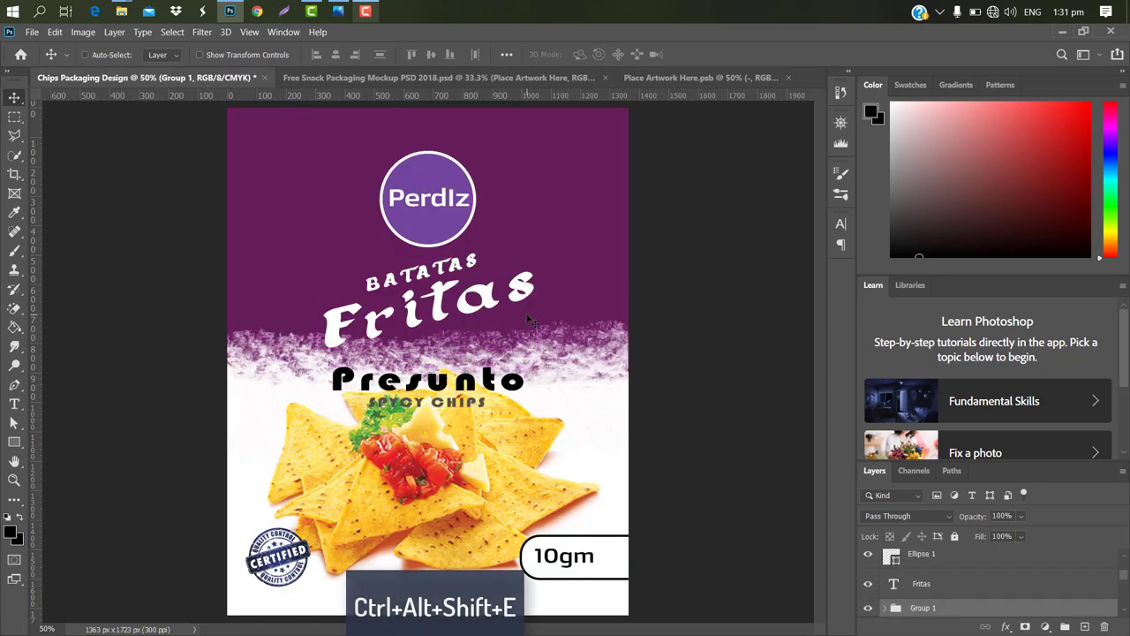
pyautogui.moveTo(530, 320)
pyautogui.mouseDown()
pyautogui.moveTo(724, 91)
pyautogui.moveTo(450, 319)
pyautogui.mouseUp()
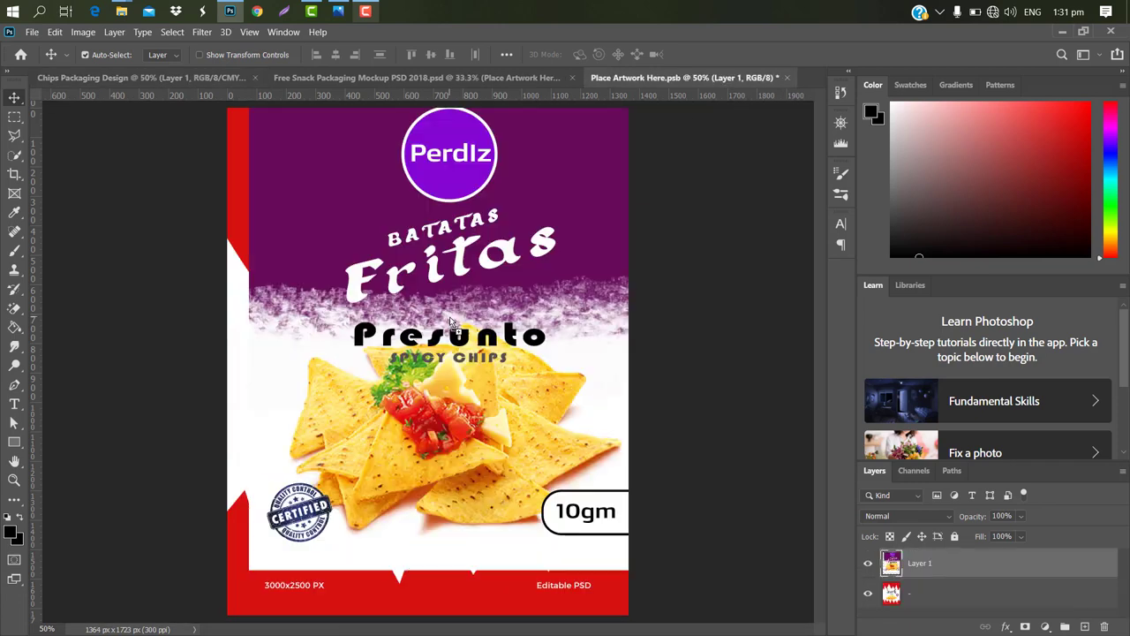
# Fit the placed design to the artwork canvas edges, stretching it slightly right.
pyautogui.hotkey('ctrl', 't')
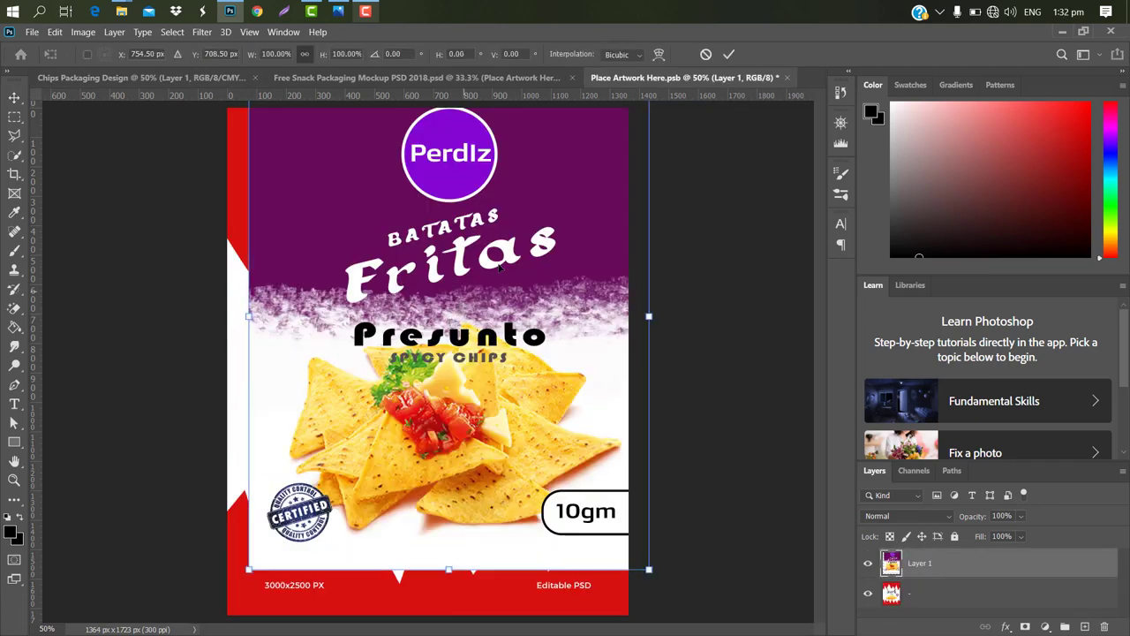
pyautogui.moveTo(560, 239)
pyautogui.mouseDown()
pyautogui.moveTo(522, 299)
pyautogui.moveTo(536, 281)
pyautogui.mouseUp()
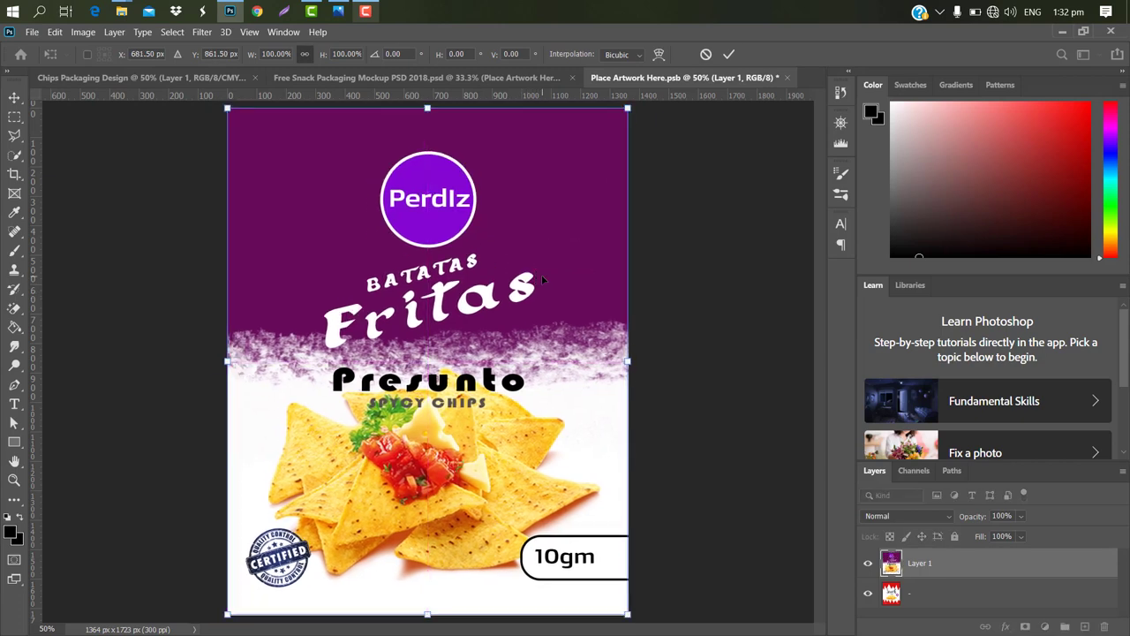
pyautogui.click(736, 54)
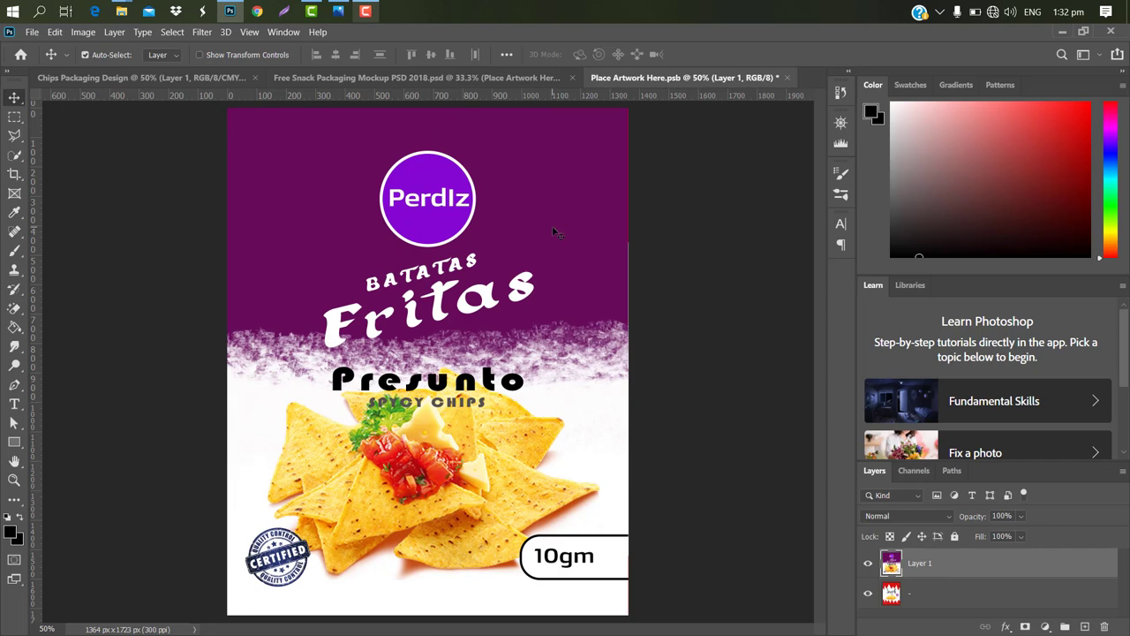
pyautogui.hotkey('ctrl', 't')
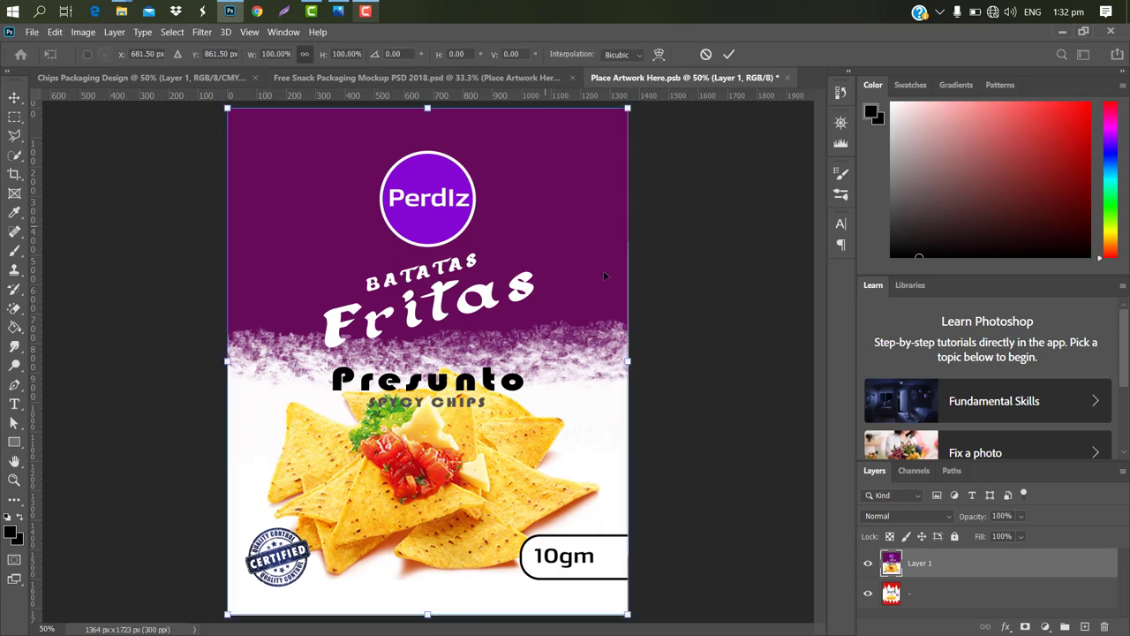
pyautogui.moveTo(630, 360); pyautogui.dragTo(635, 348)
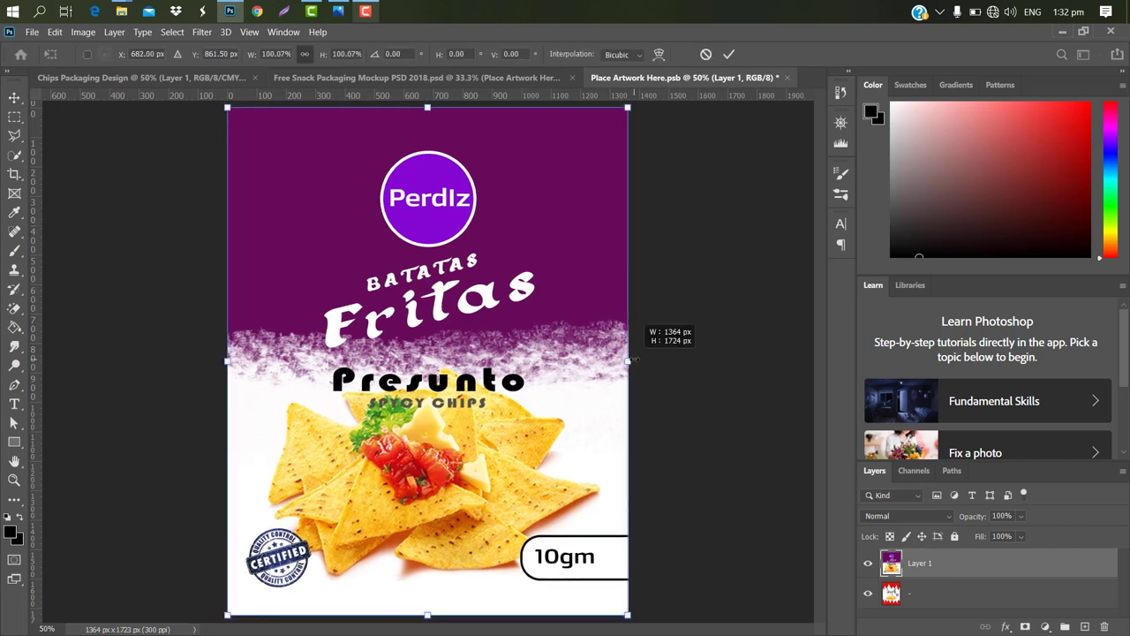
pyautogui.click(729, 54)
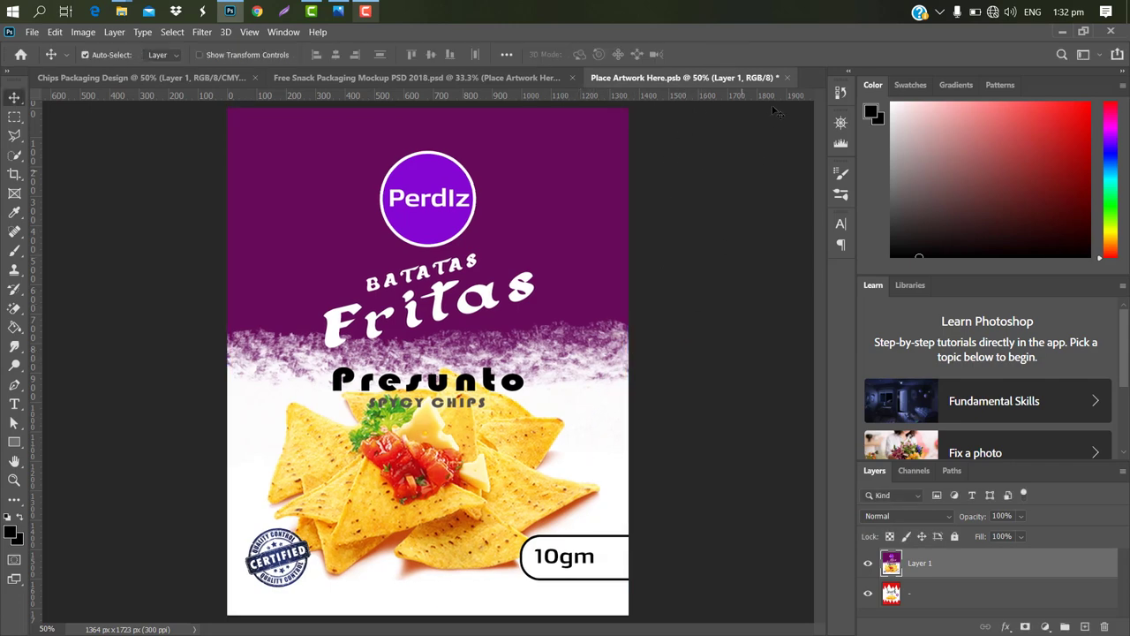
# Save and close Place Artwork Here.psb.
pyautogui.click(788, 78)
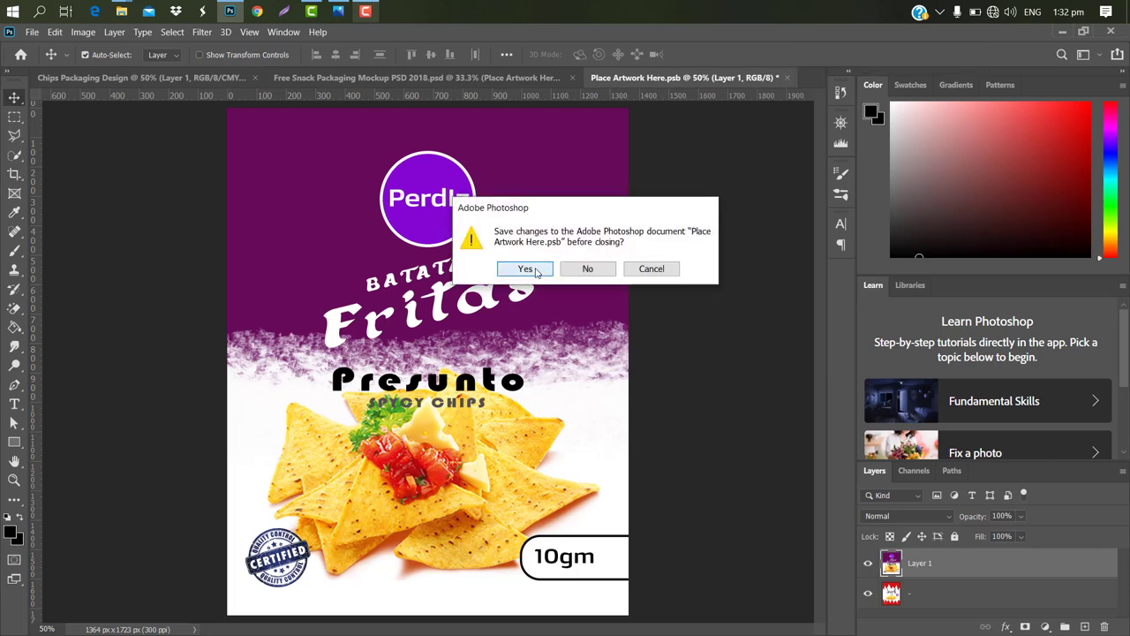
pyautogui.click(527, 269)
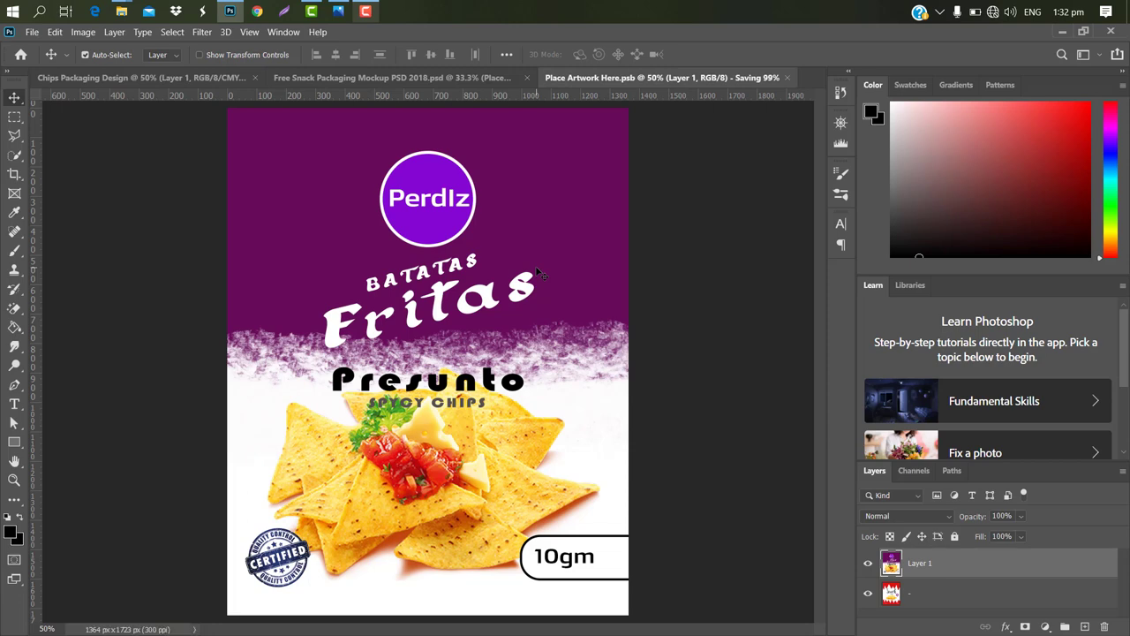
pyautogui.hotkey('ctrl', 'w')
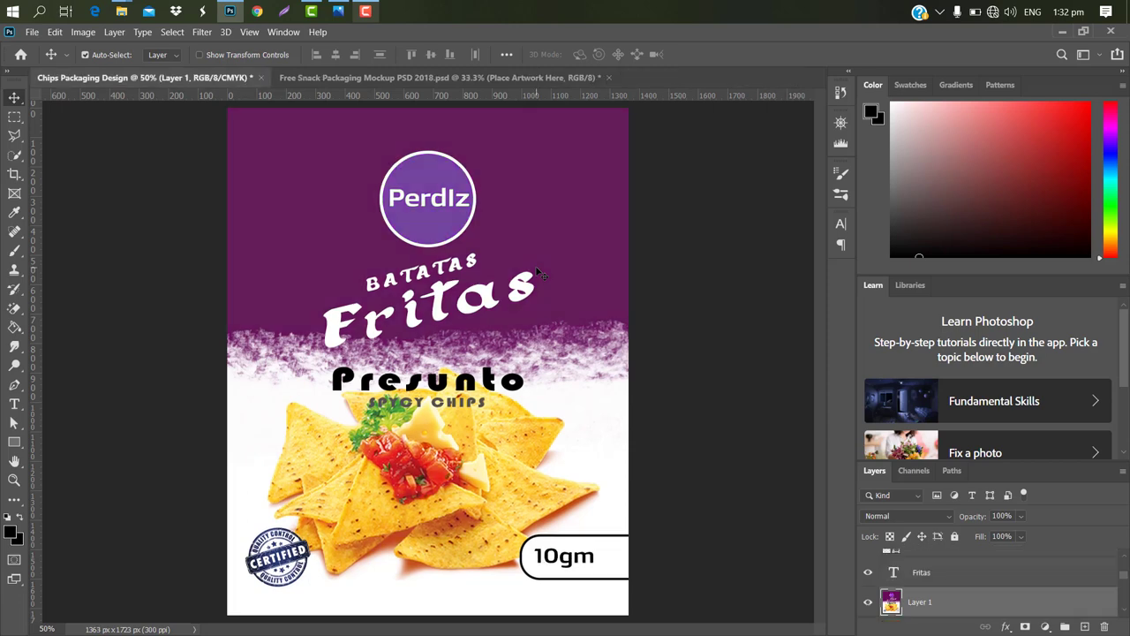
# View the Free Snack Packaging Mockup showing the Perdlz Batatas Fritas design on the chip bag.
pyautogui.click(468, 79)
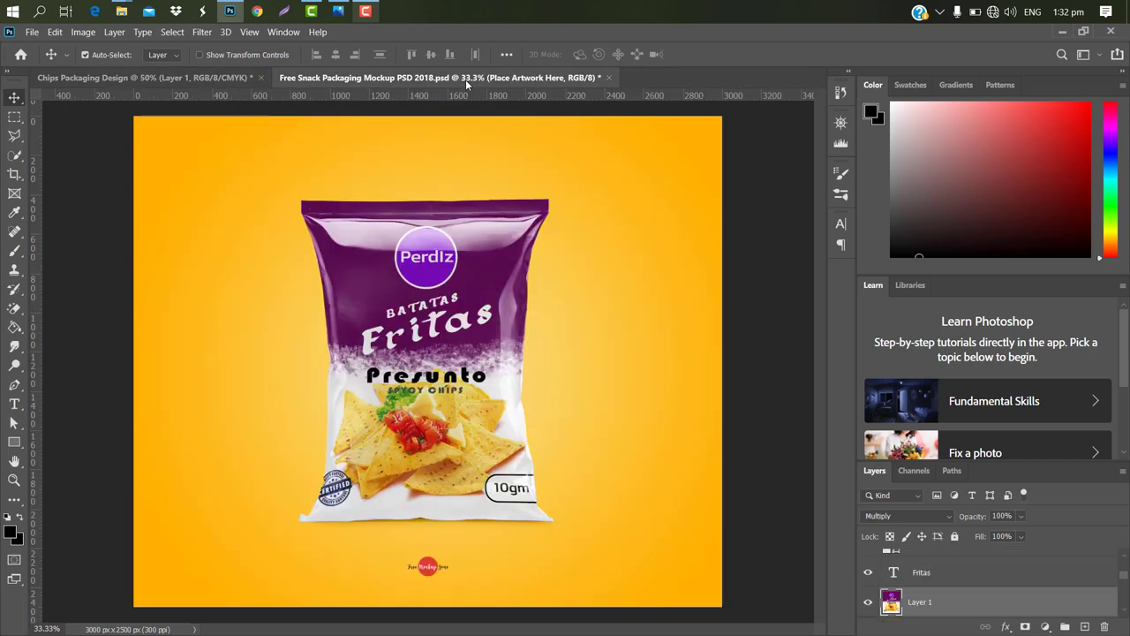